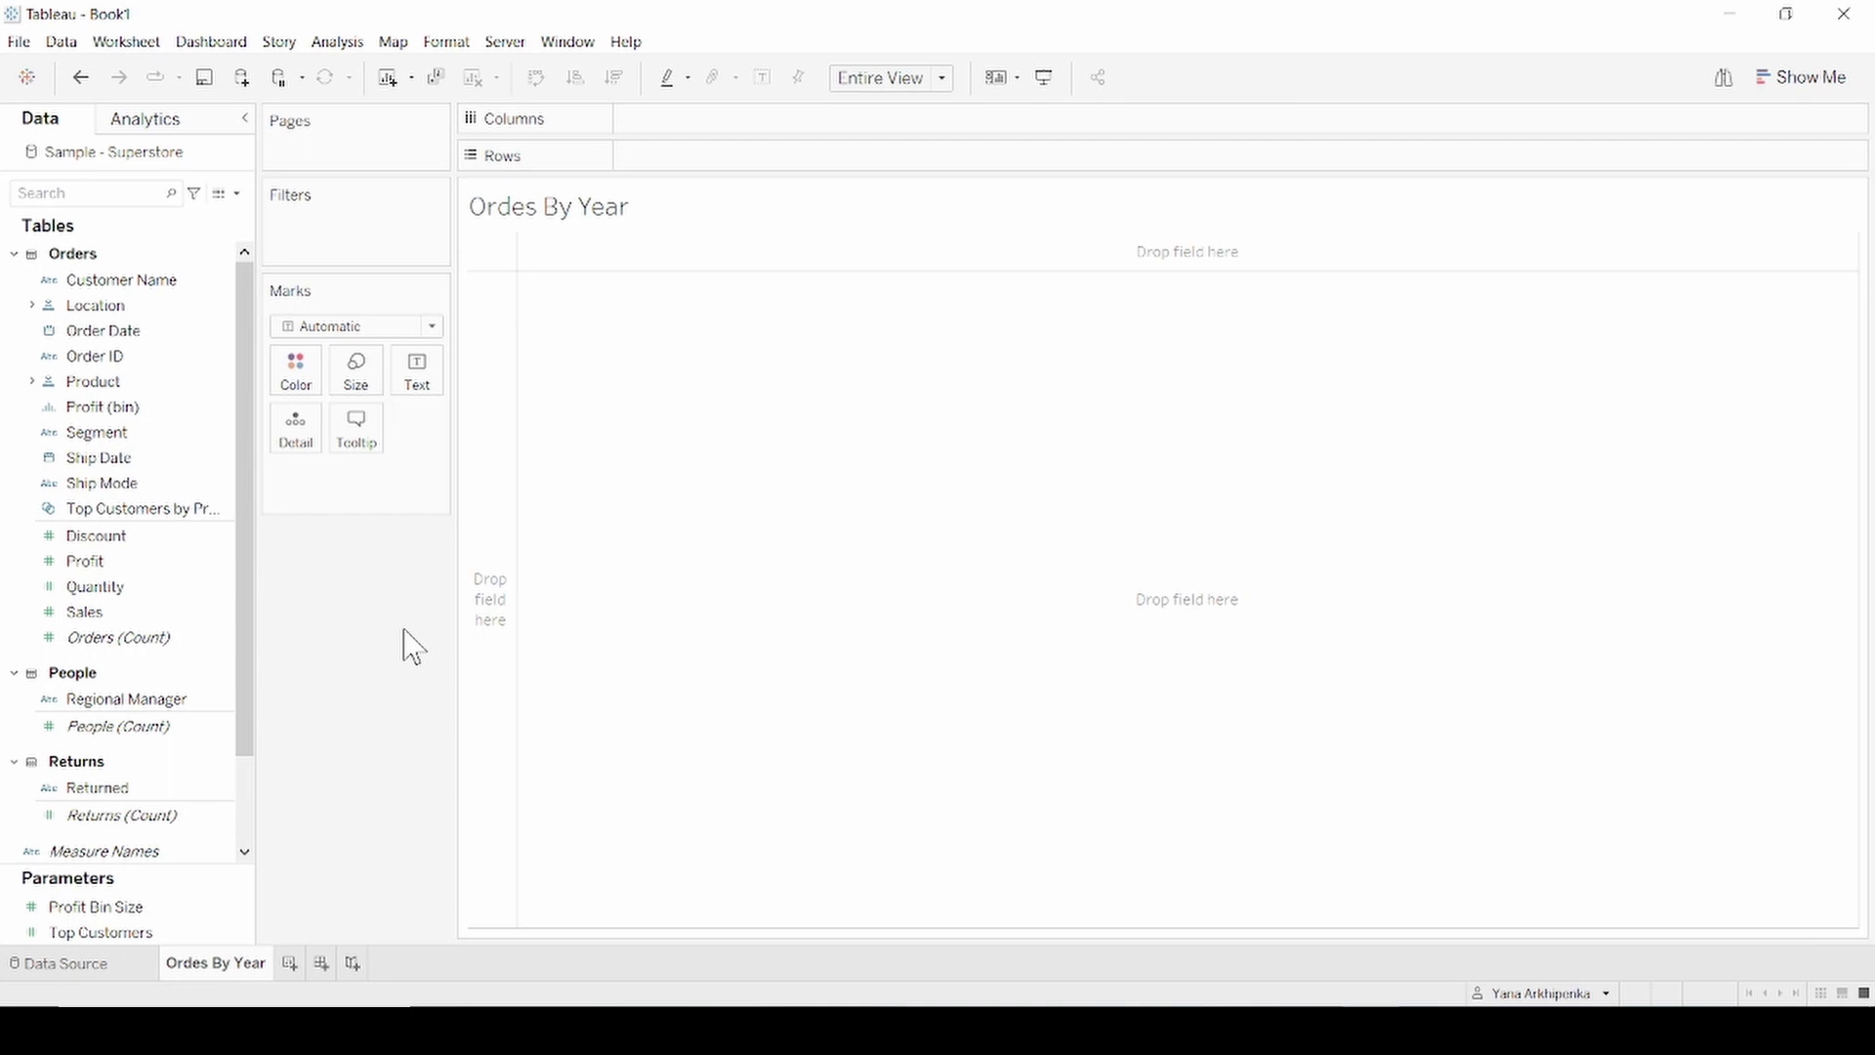
- Show distinct Order ID counts per year: 995, 1,053, 1,340 and 1,723 for 2019–2022
drag(146, 334, 778, 149)
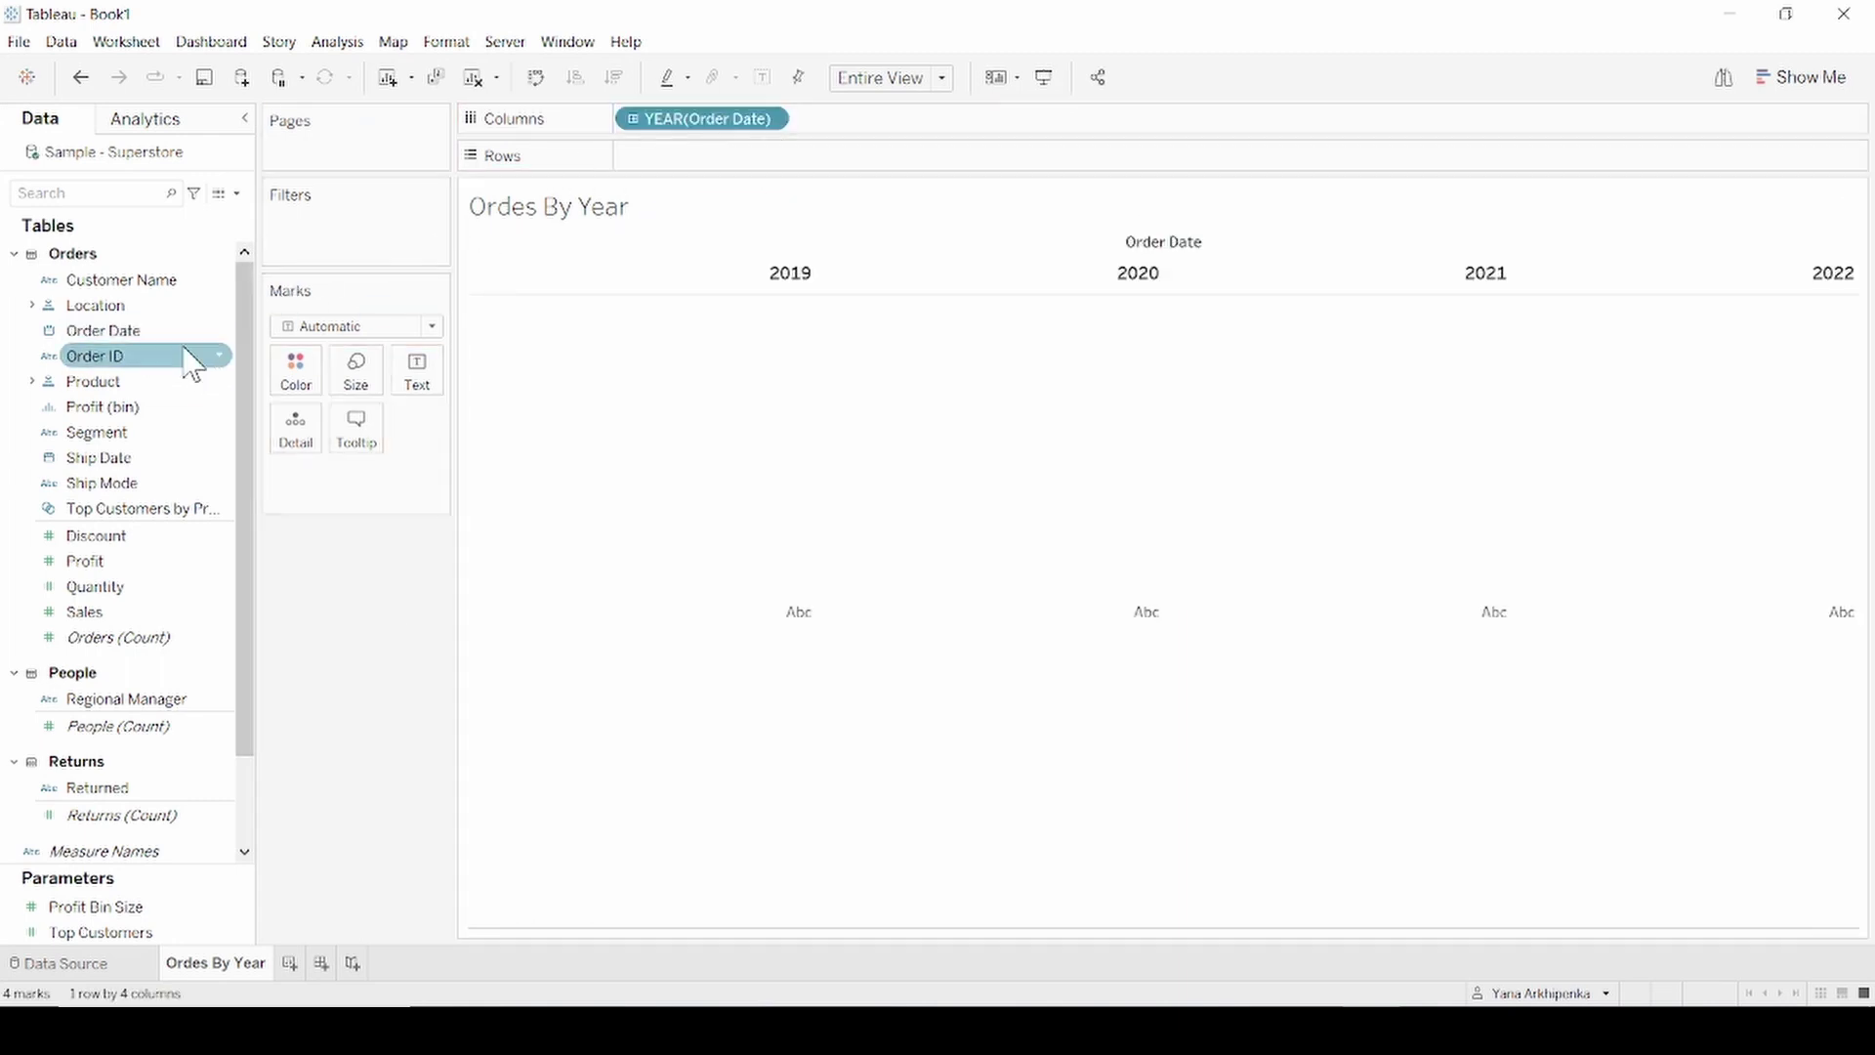
drag(112, 366, 428, 391)
click(865, 525)
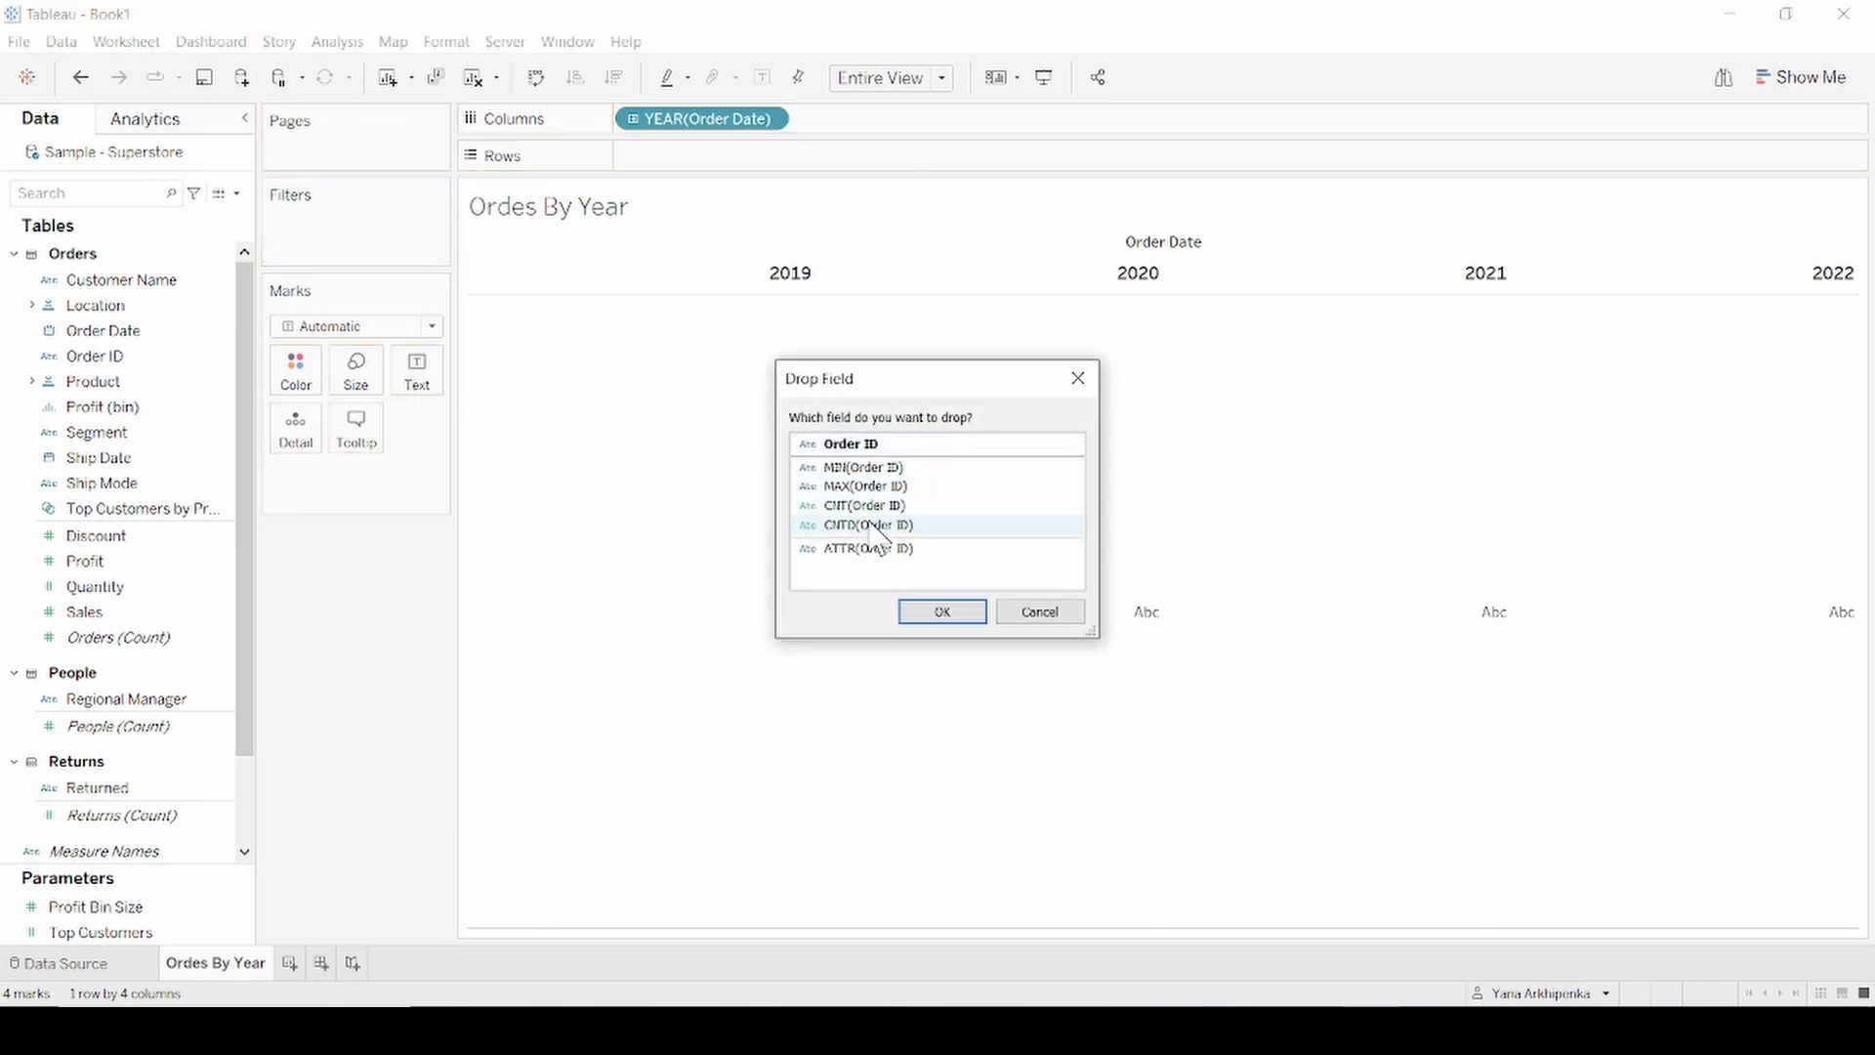
click(942, 611)
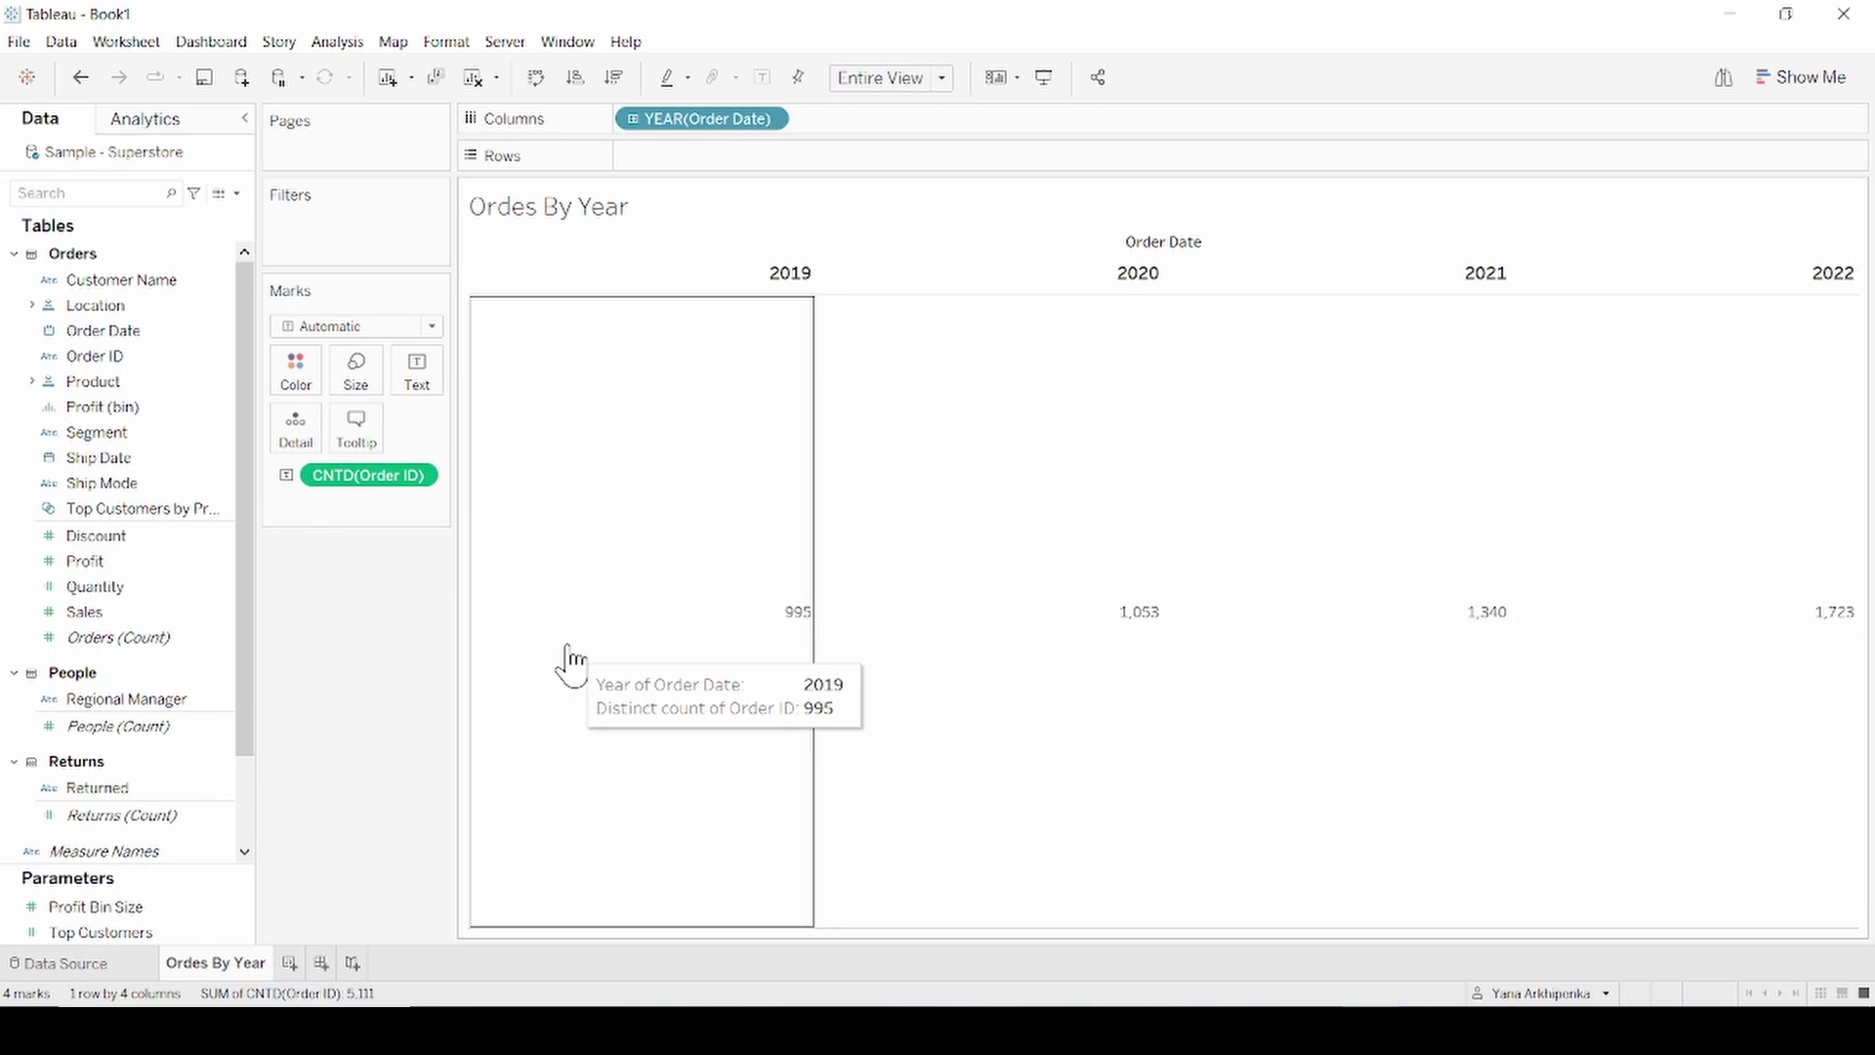
- Add a new worksheet named 'Orders by Customer'
click(299, 962)
double_click(305, 966)
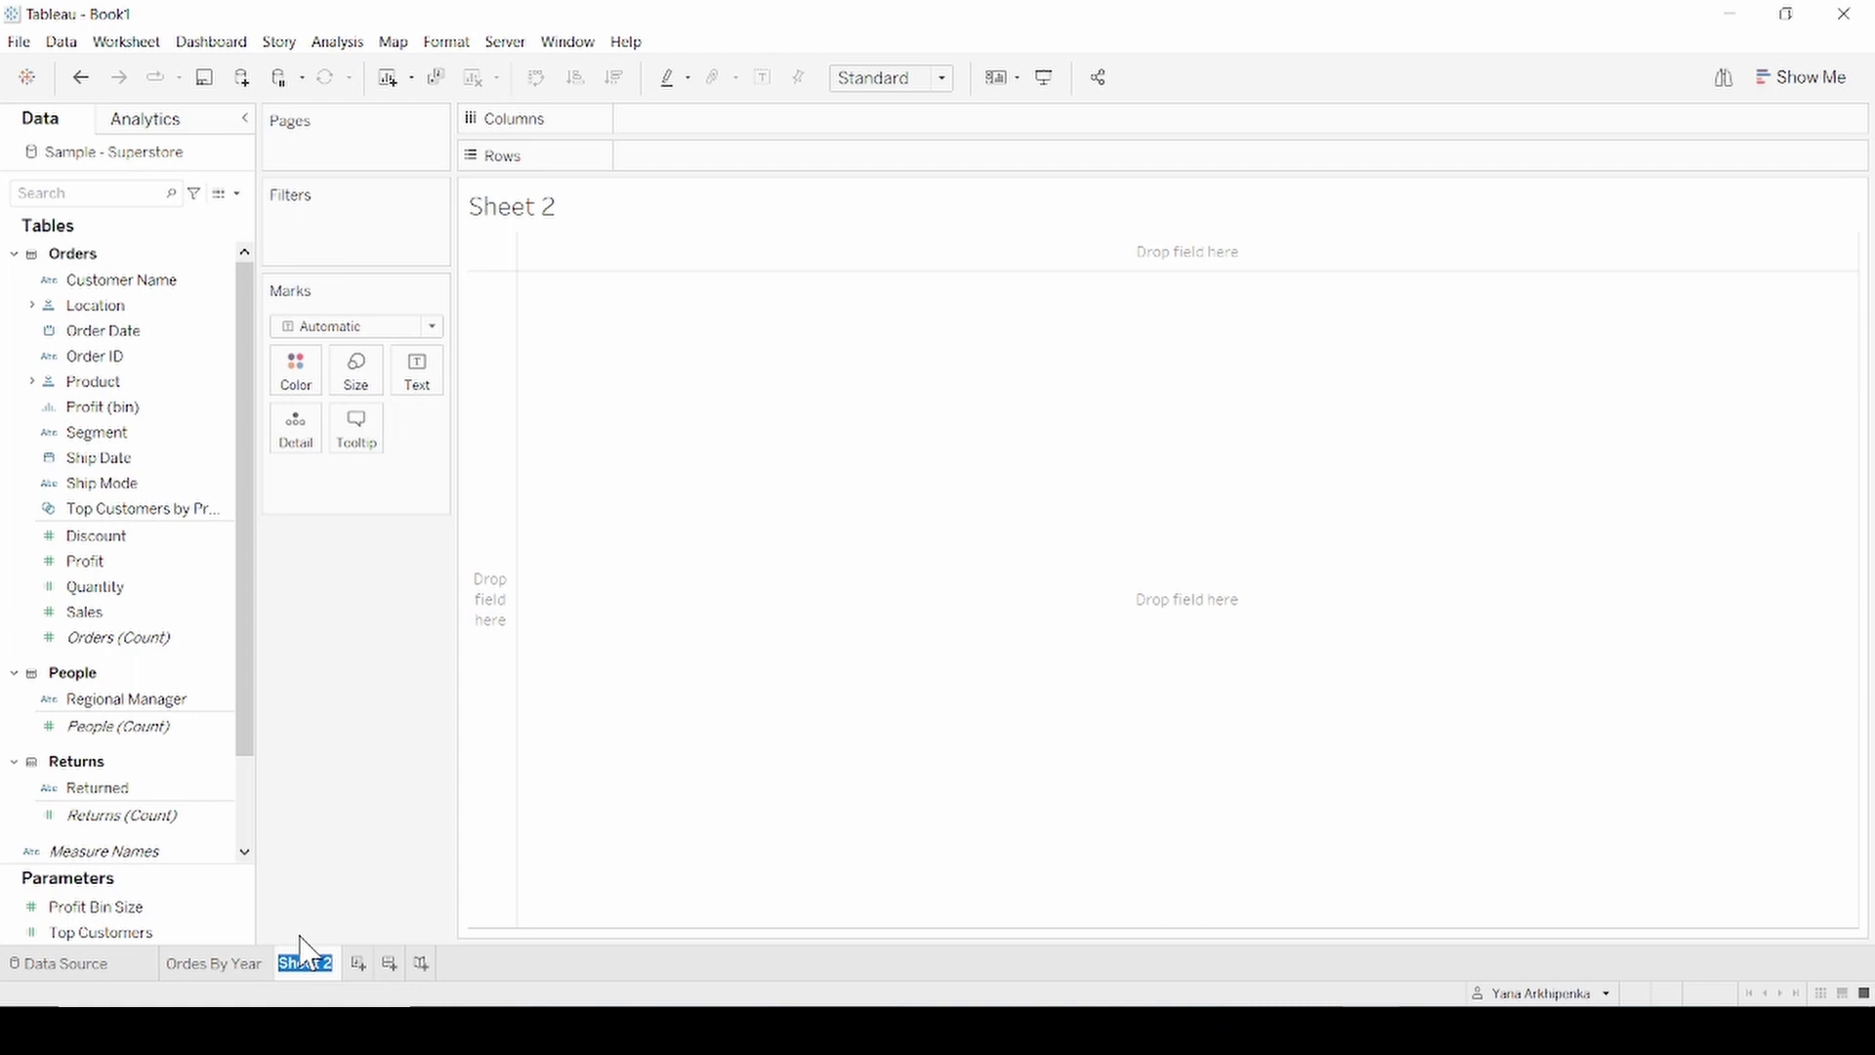
text(Orders by Customer)
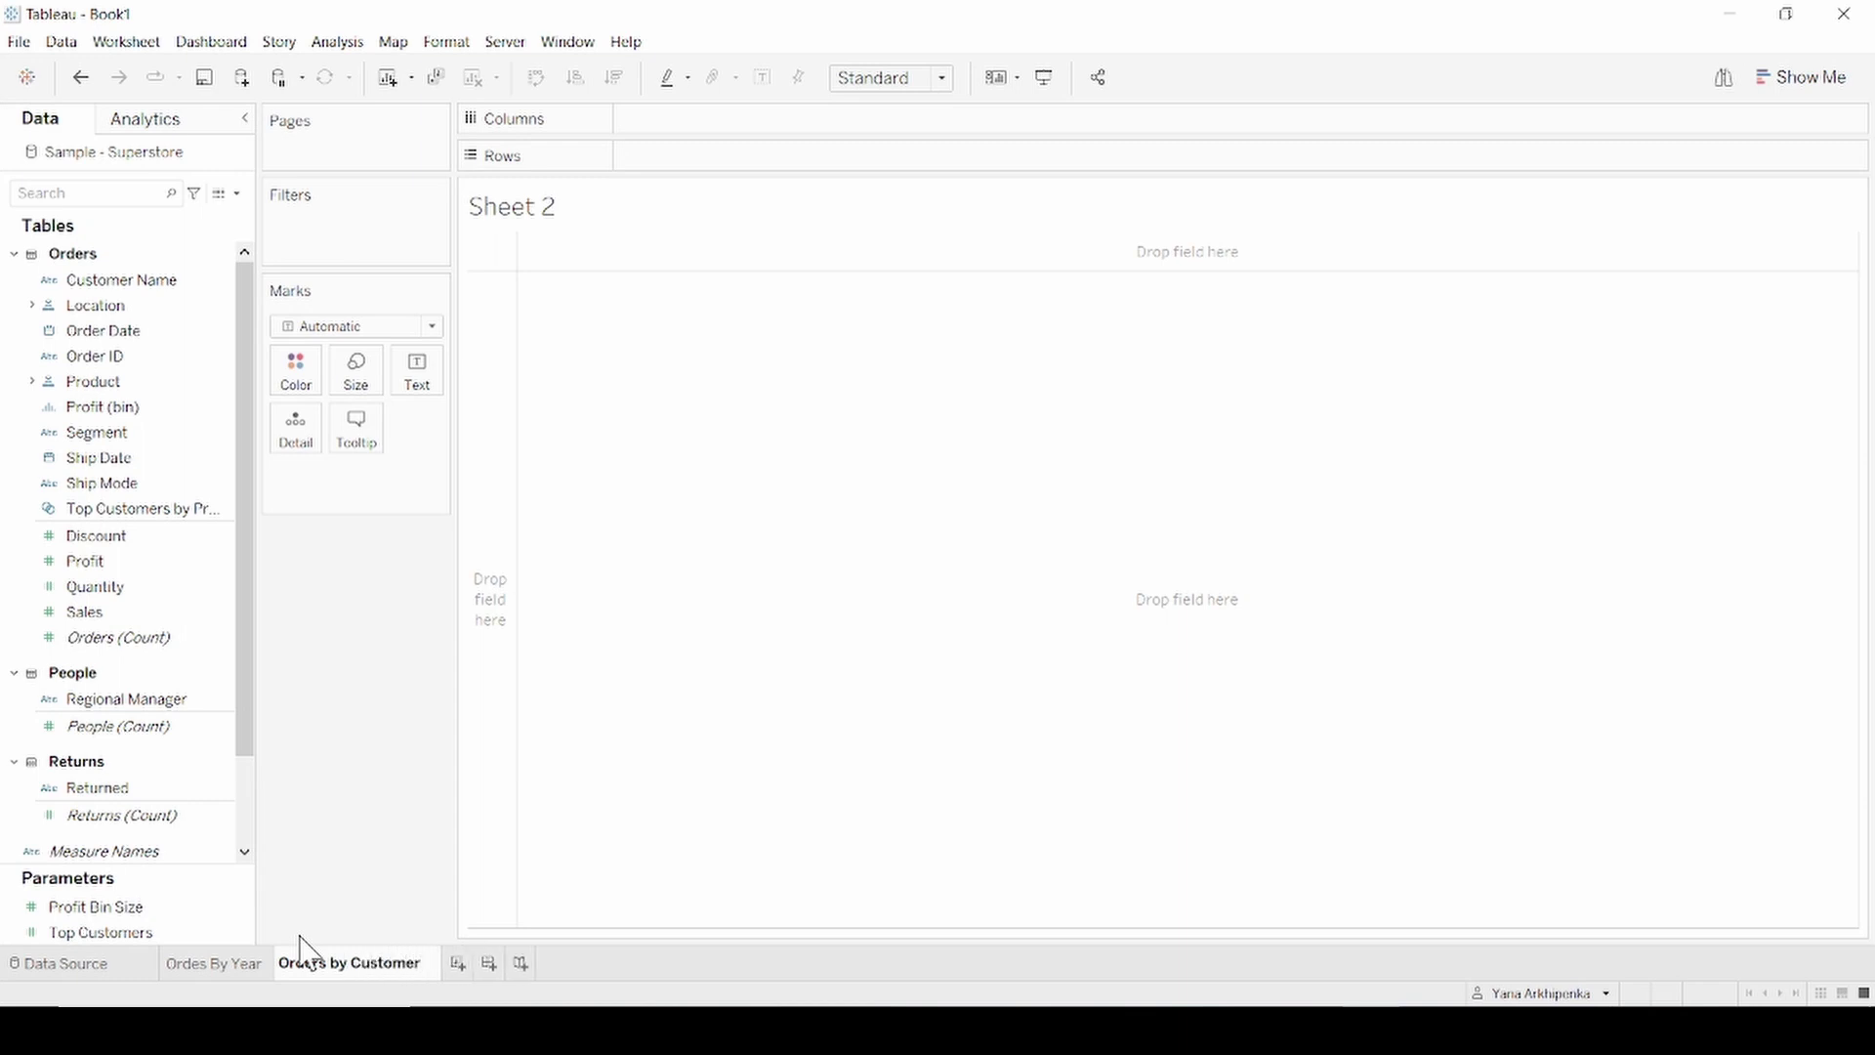
- Chart CNTD(Order ID) per Customer Name as horizontal bars
drag(74, 280, 667, 174)
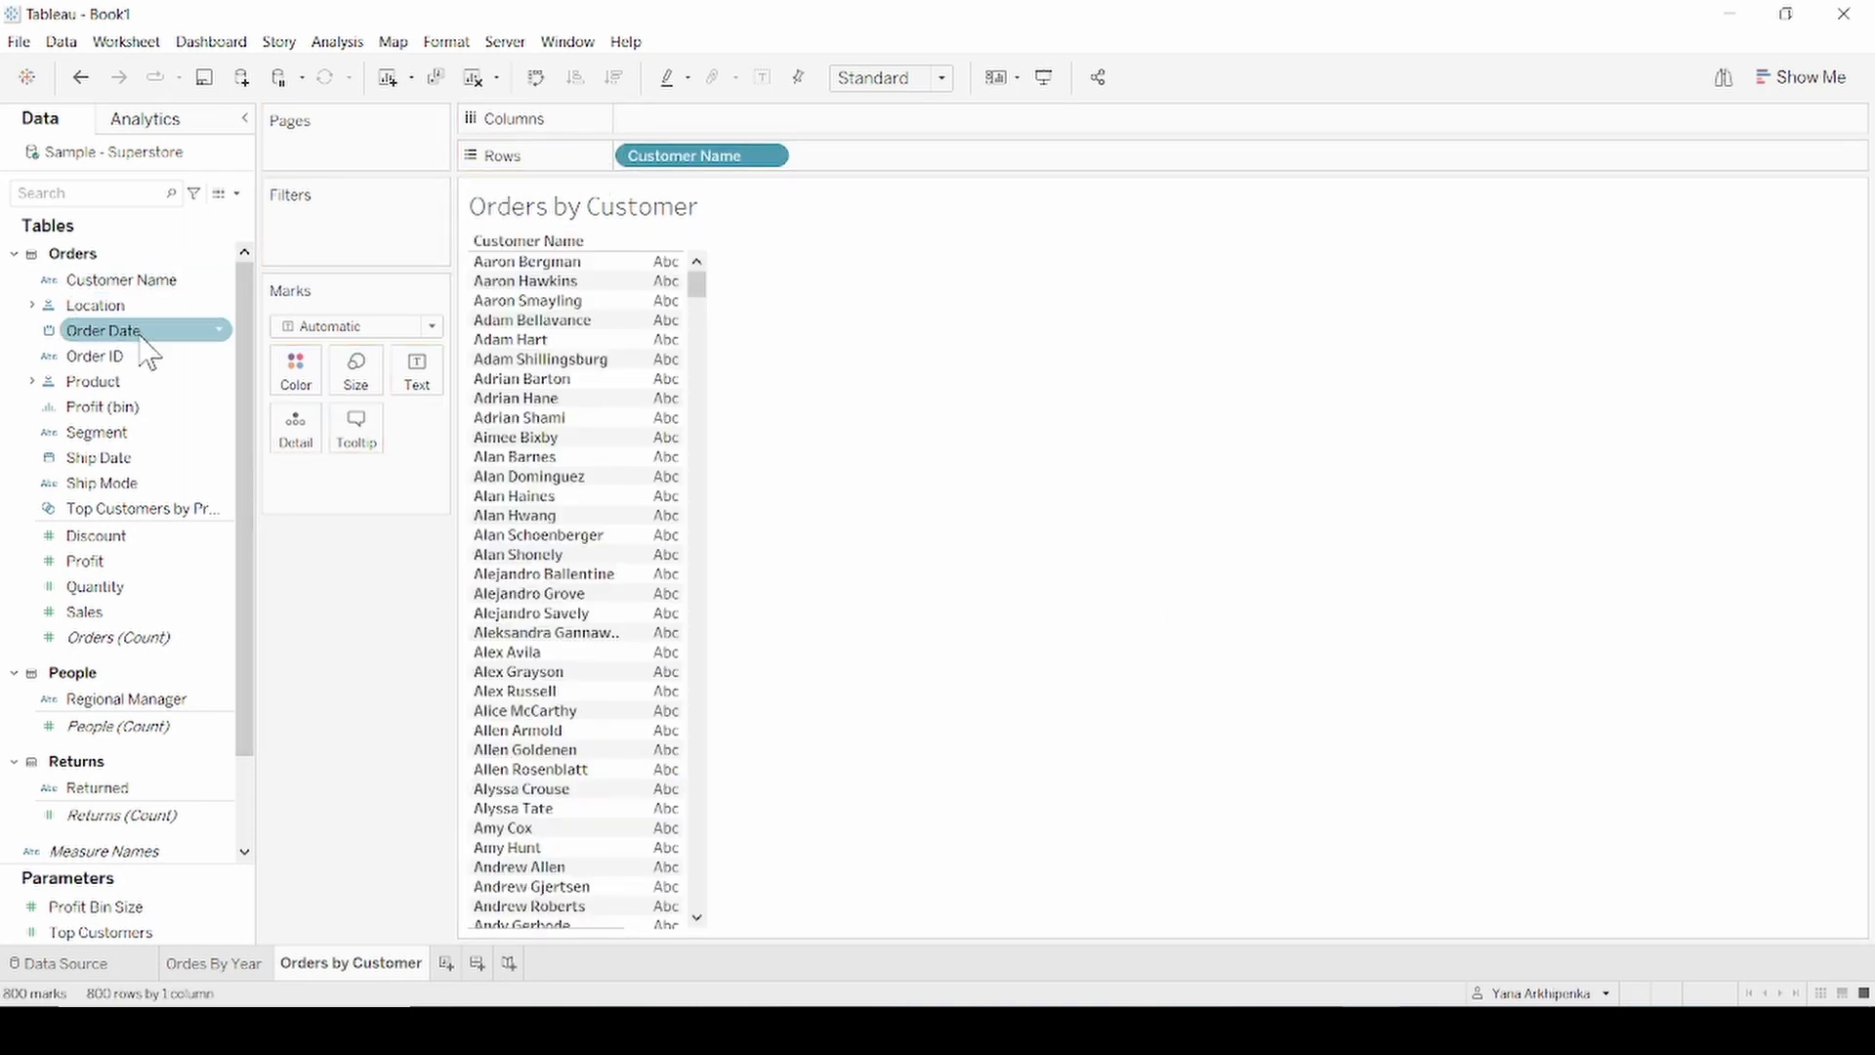
drag(131, 357, 690, 125)
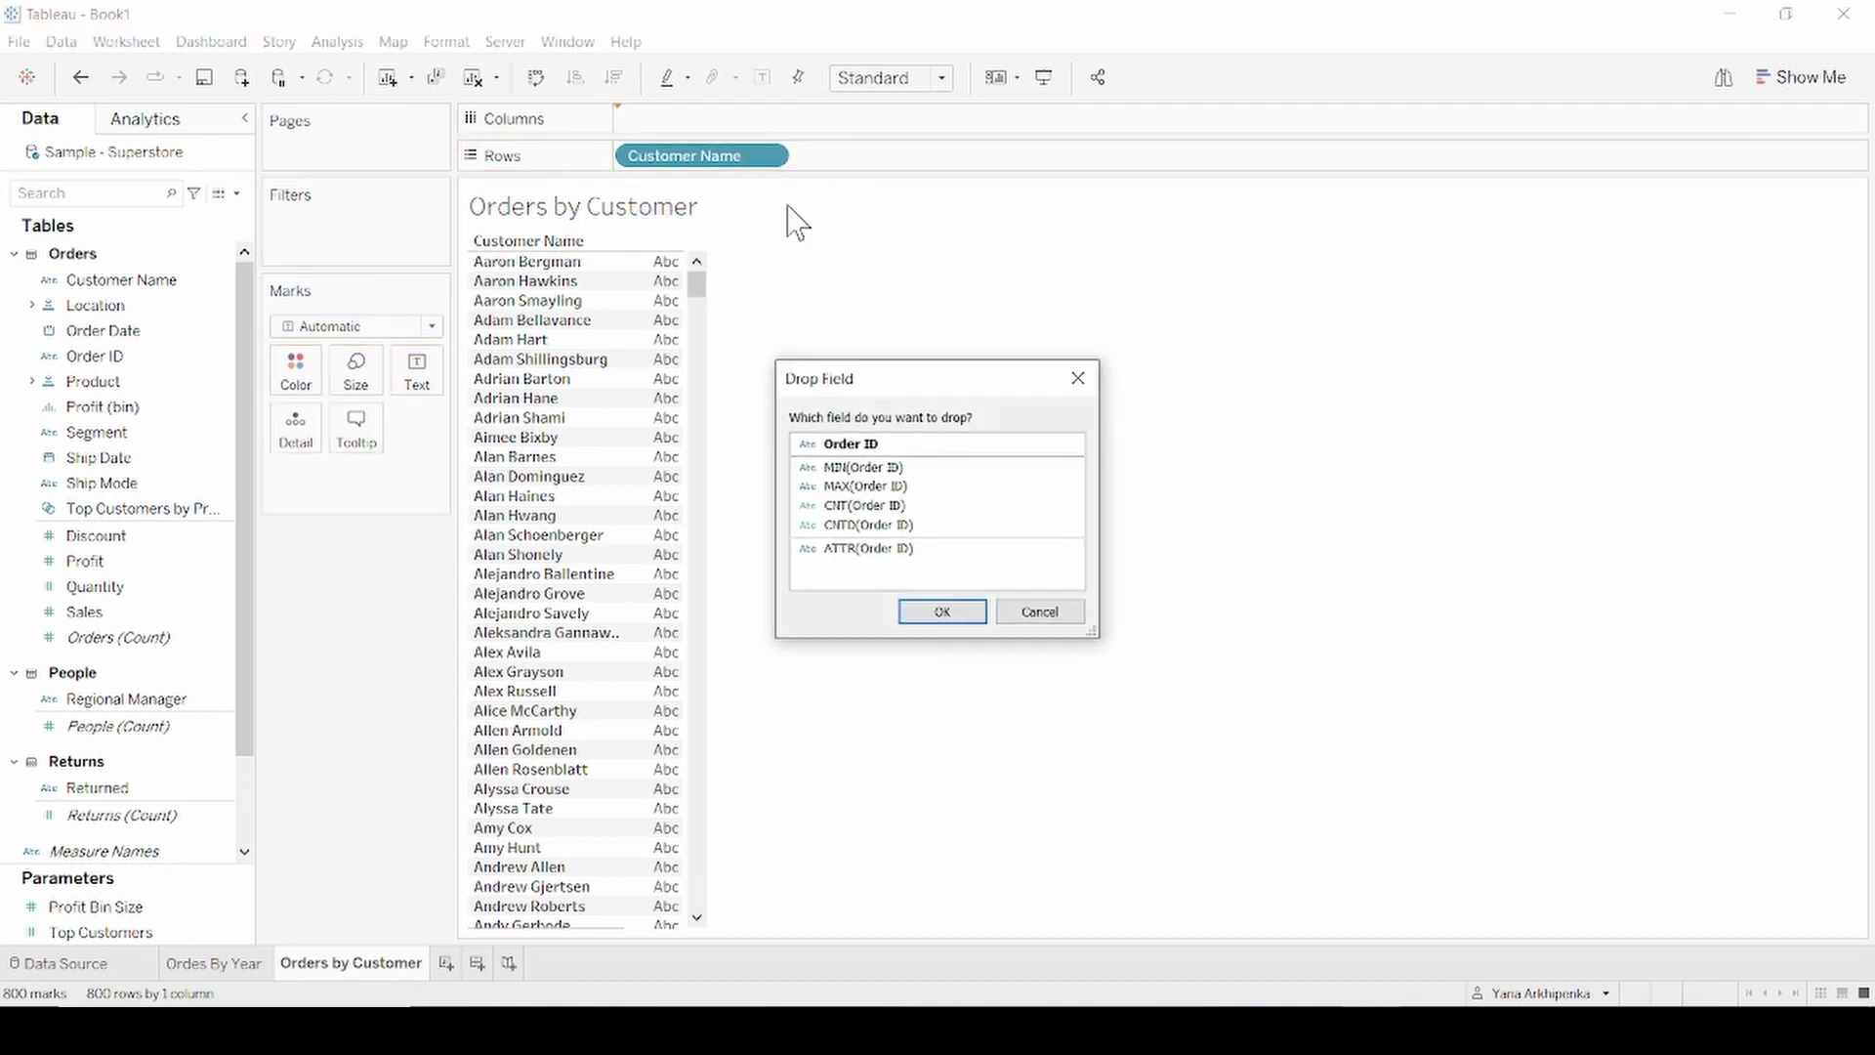
click(904, 528)
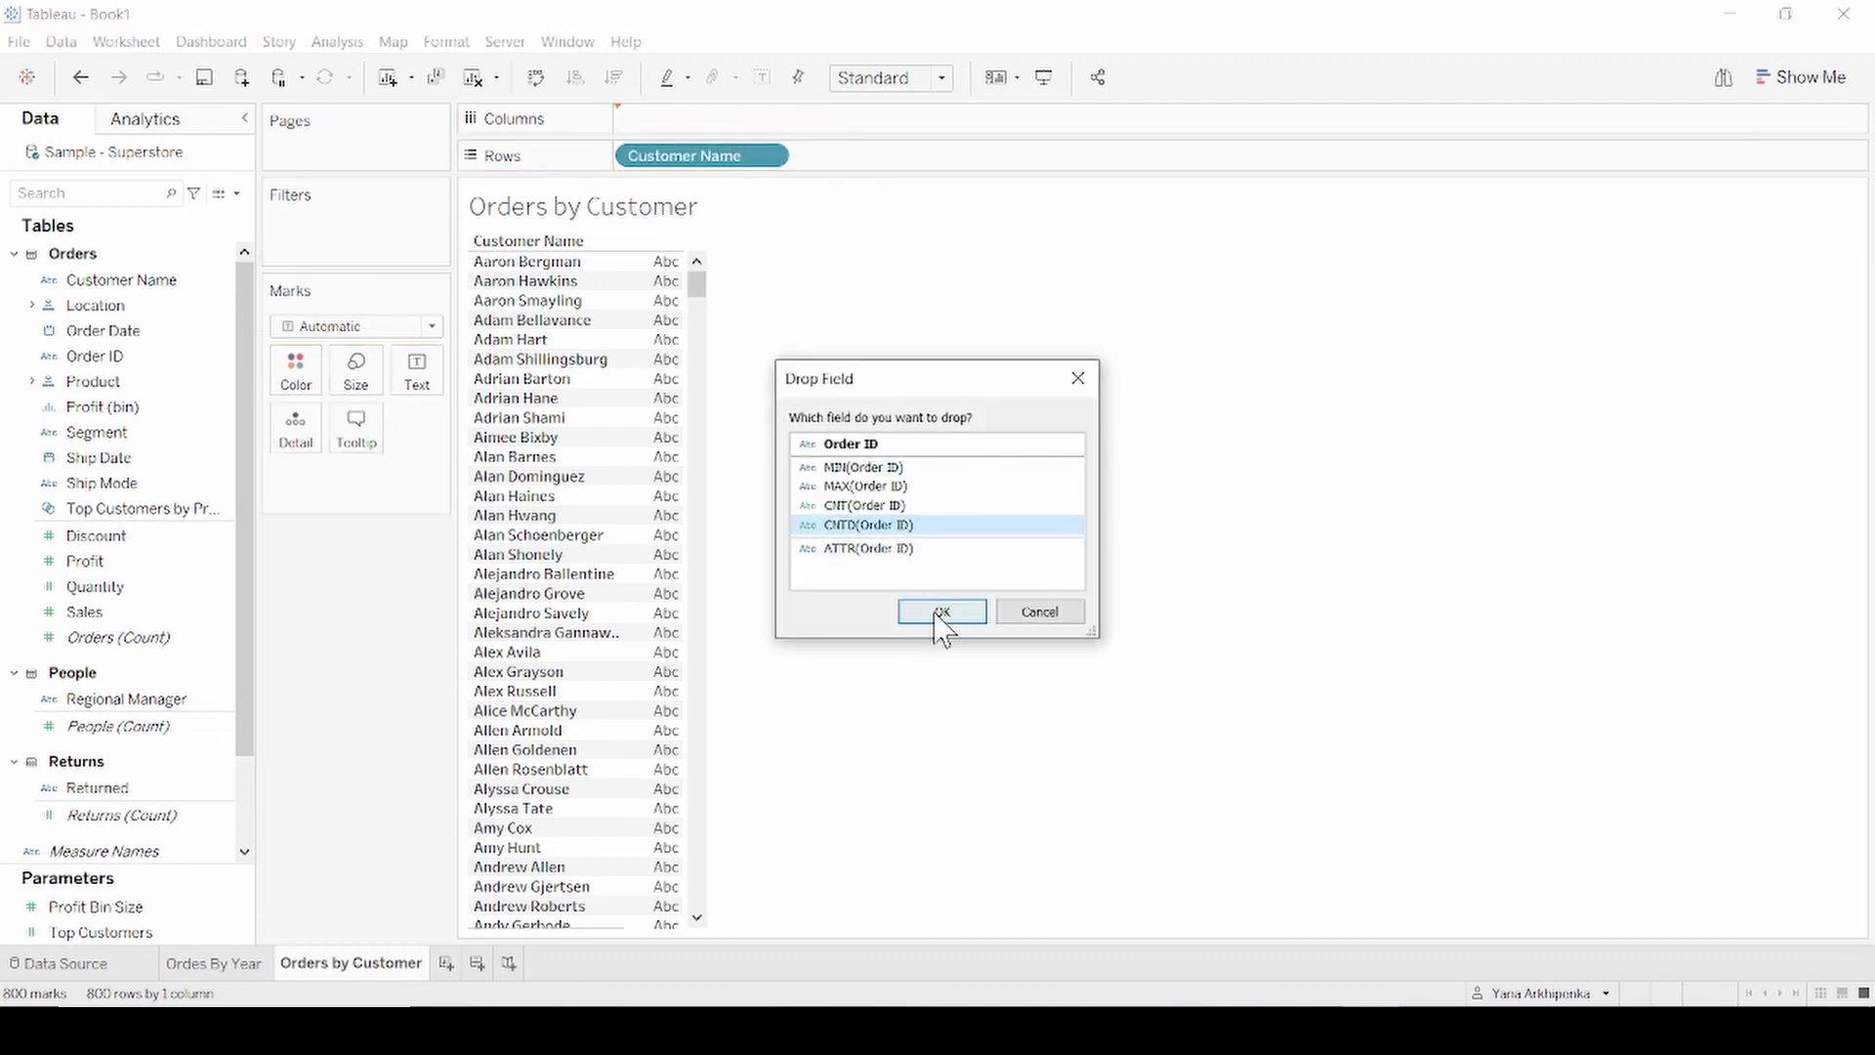
click(941, 613)
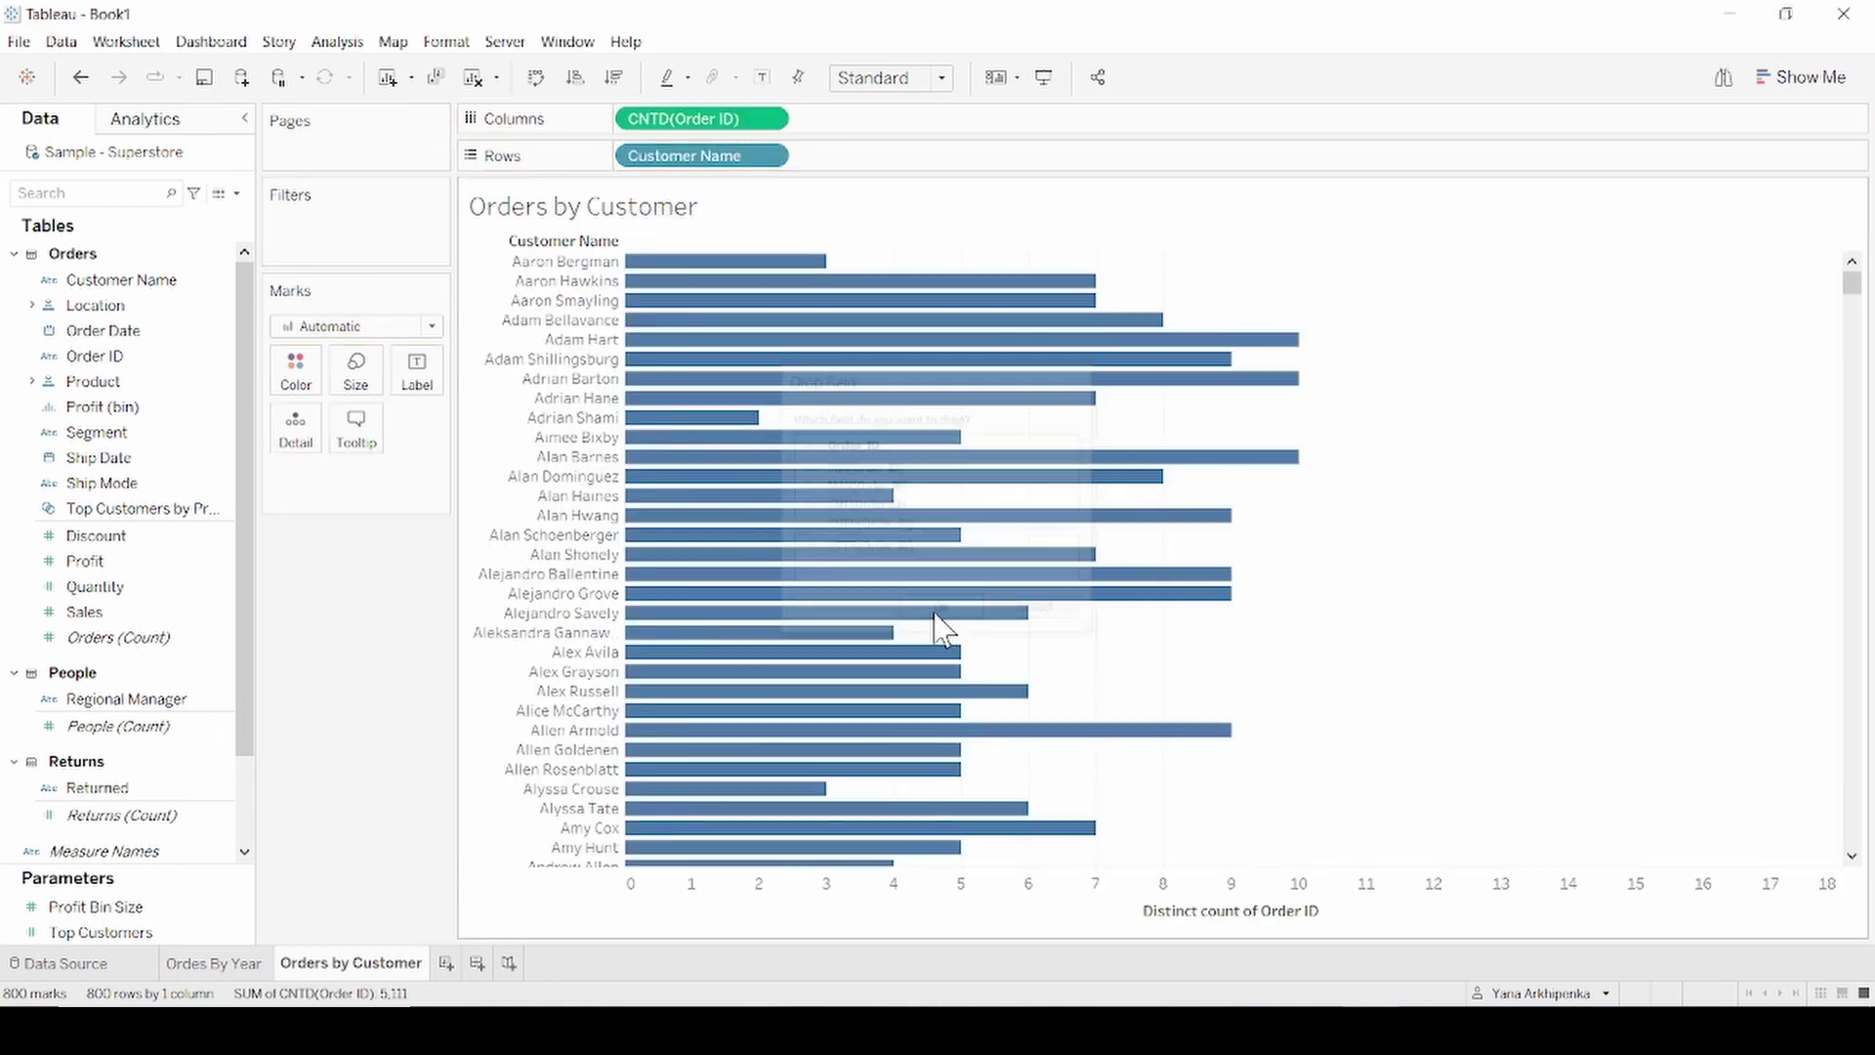
- Sort customers descending by order count and add Order Date to Detail
click(613, 84)
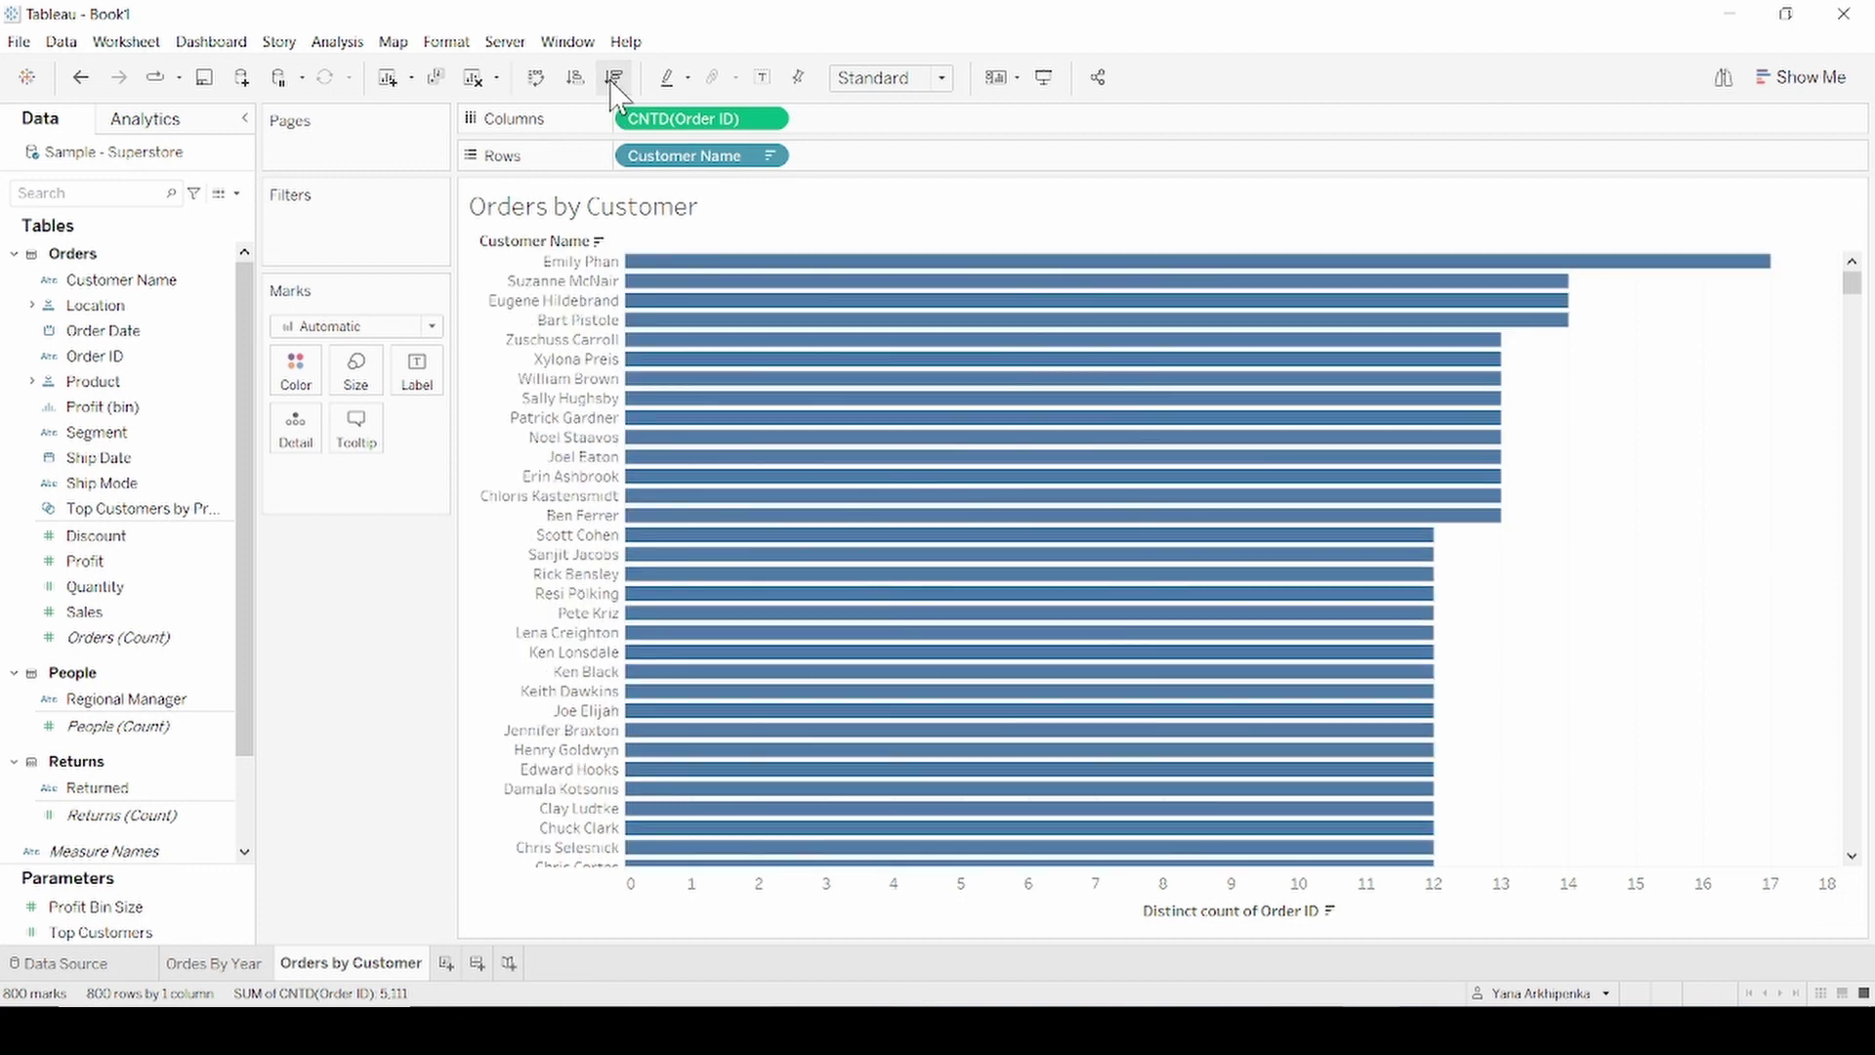
click(105, 335)
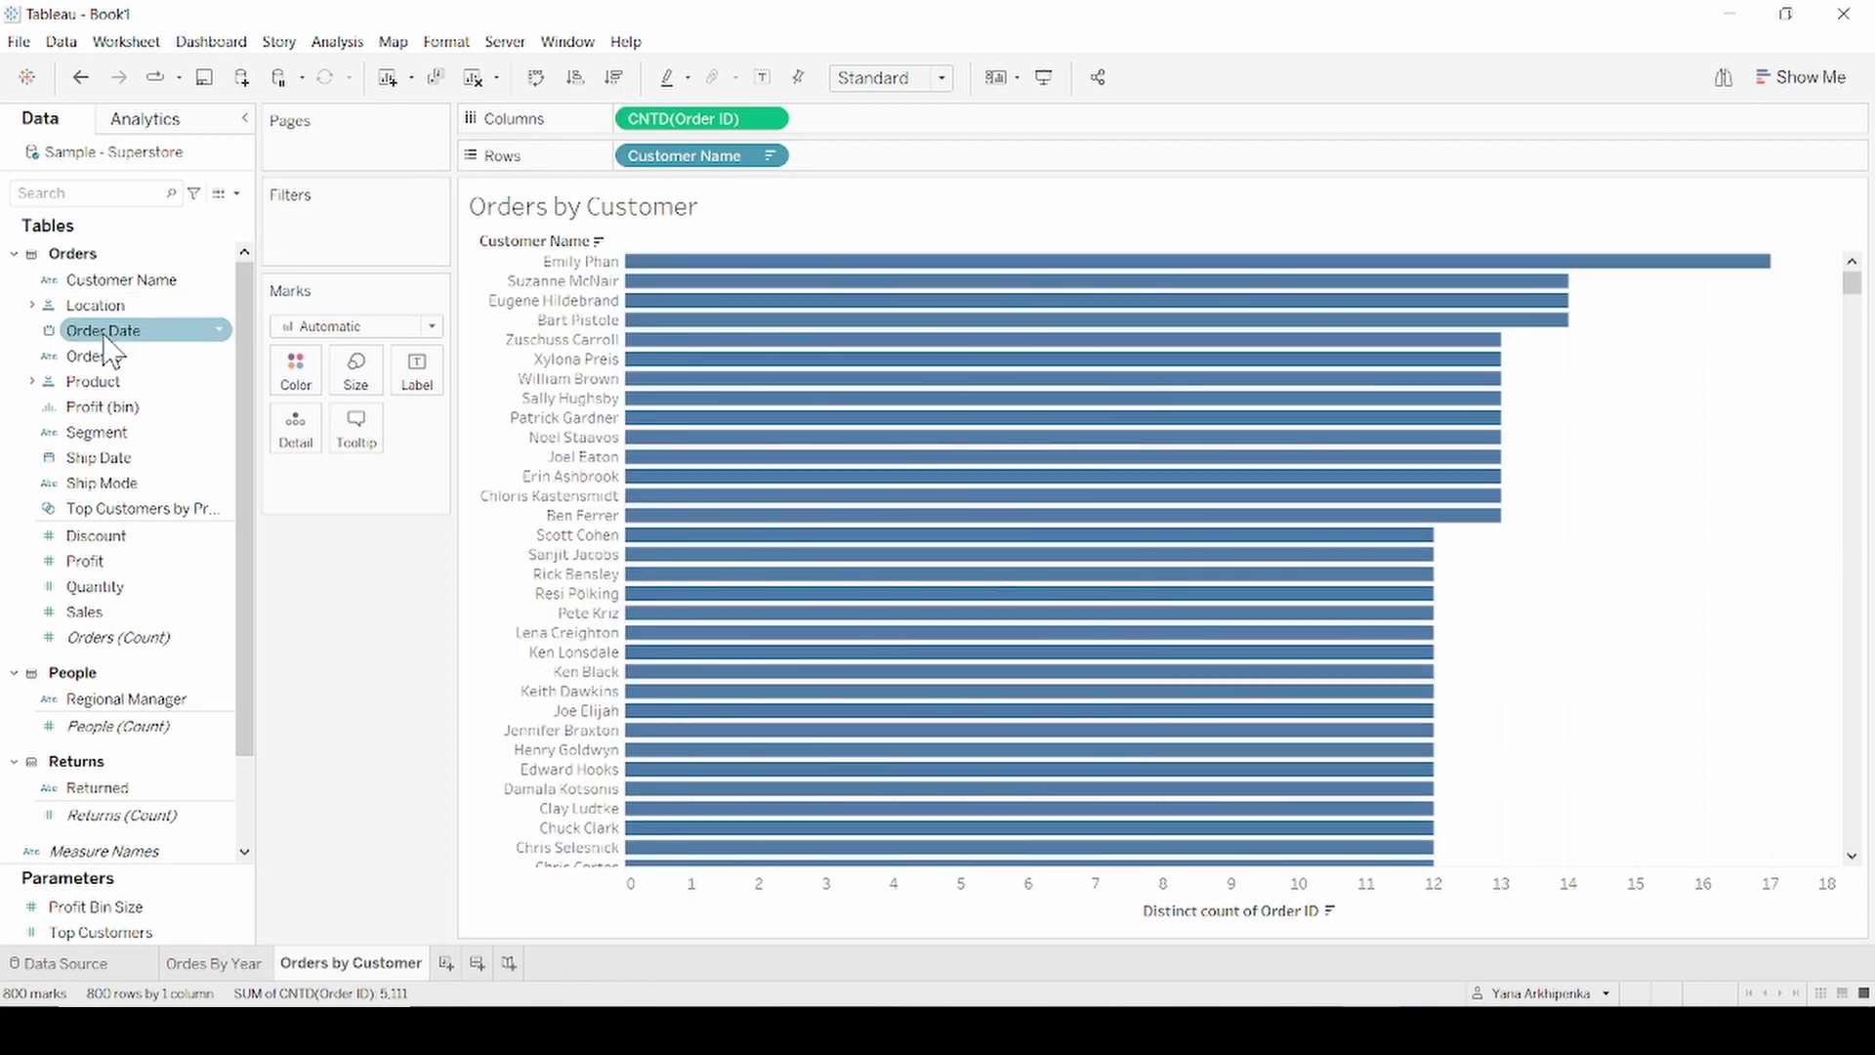
drag(107, 337, 301, 442)
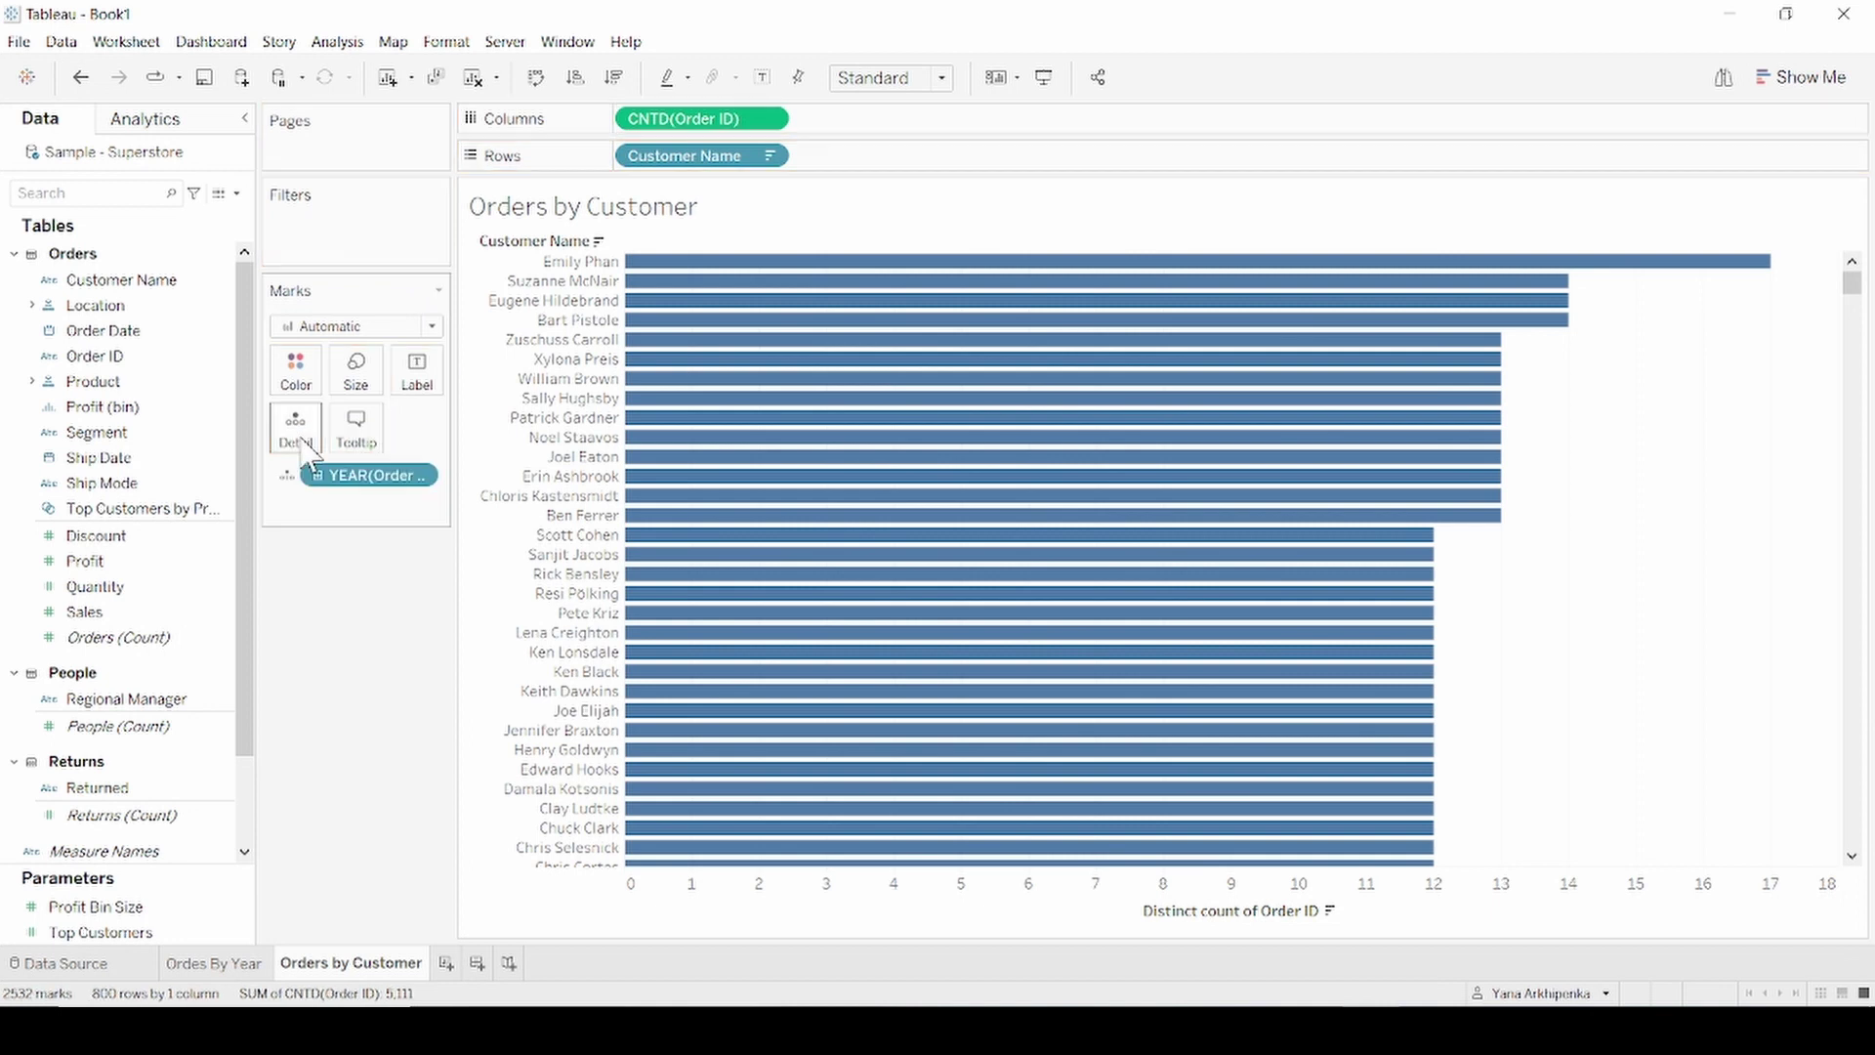
- Set the bar mark borders to None
click(296, 371)
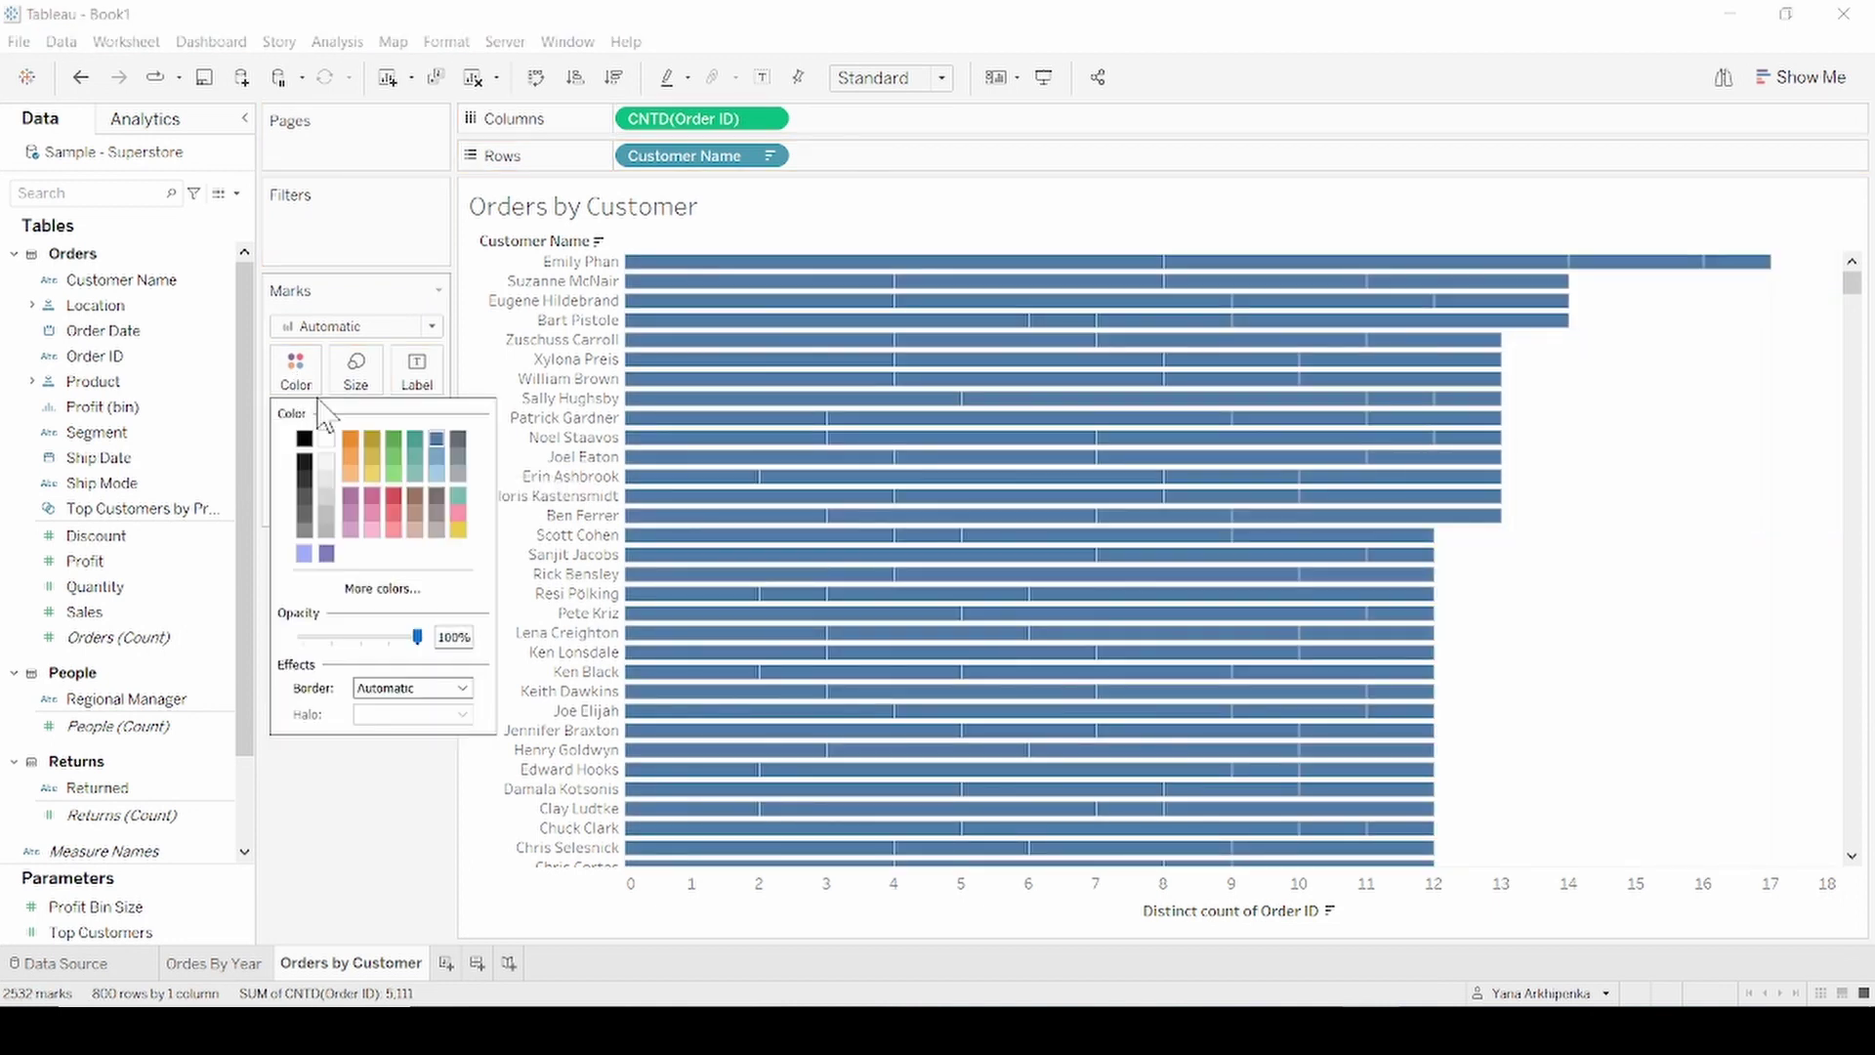
click(461, 688)
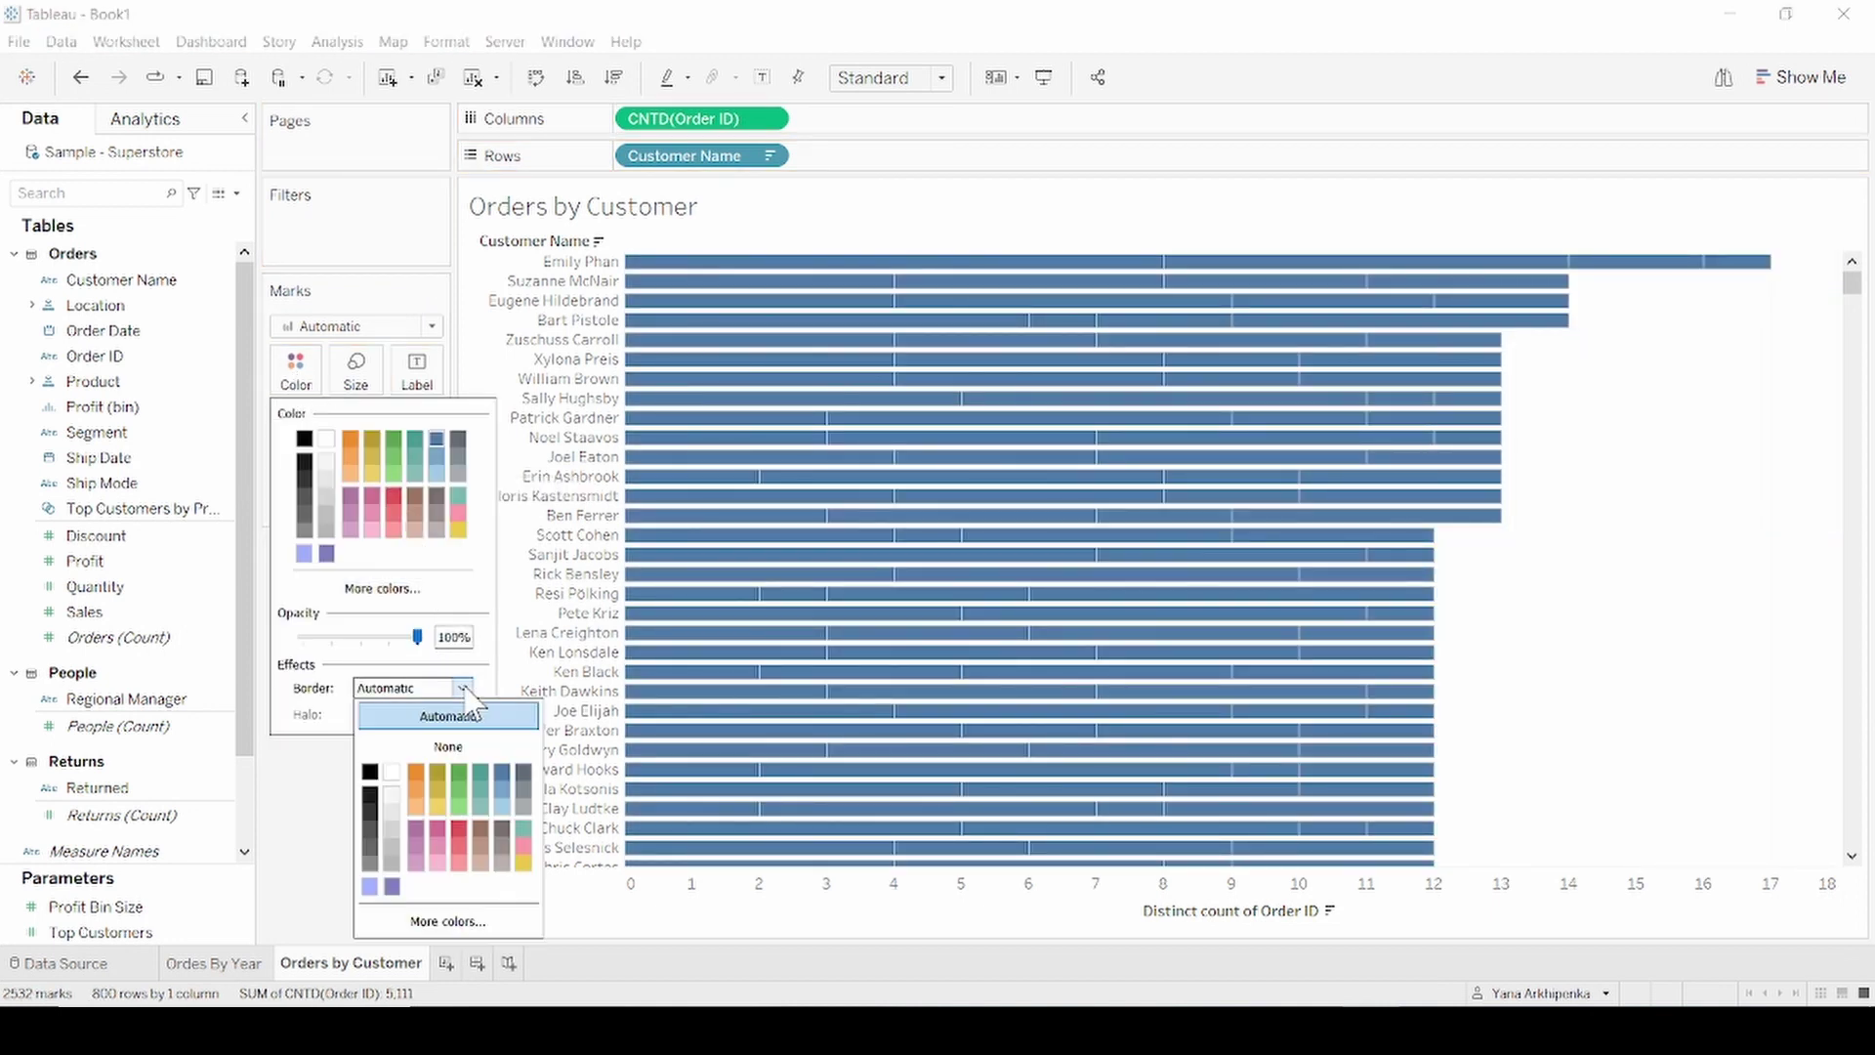
click(448, 747)
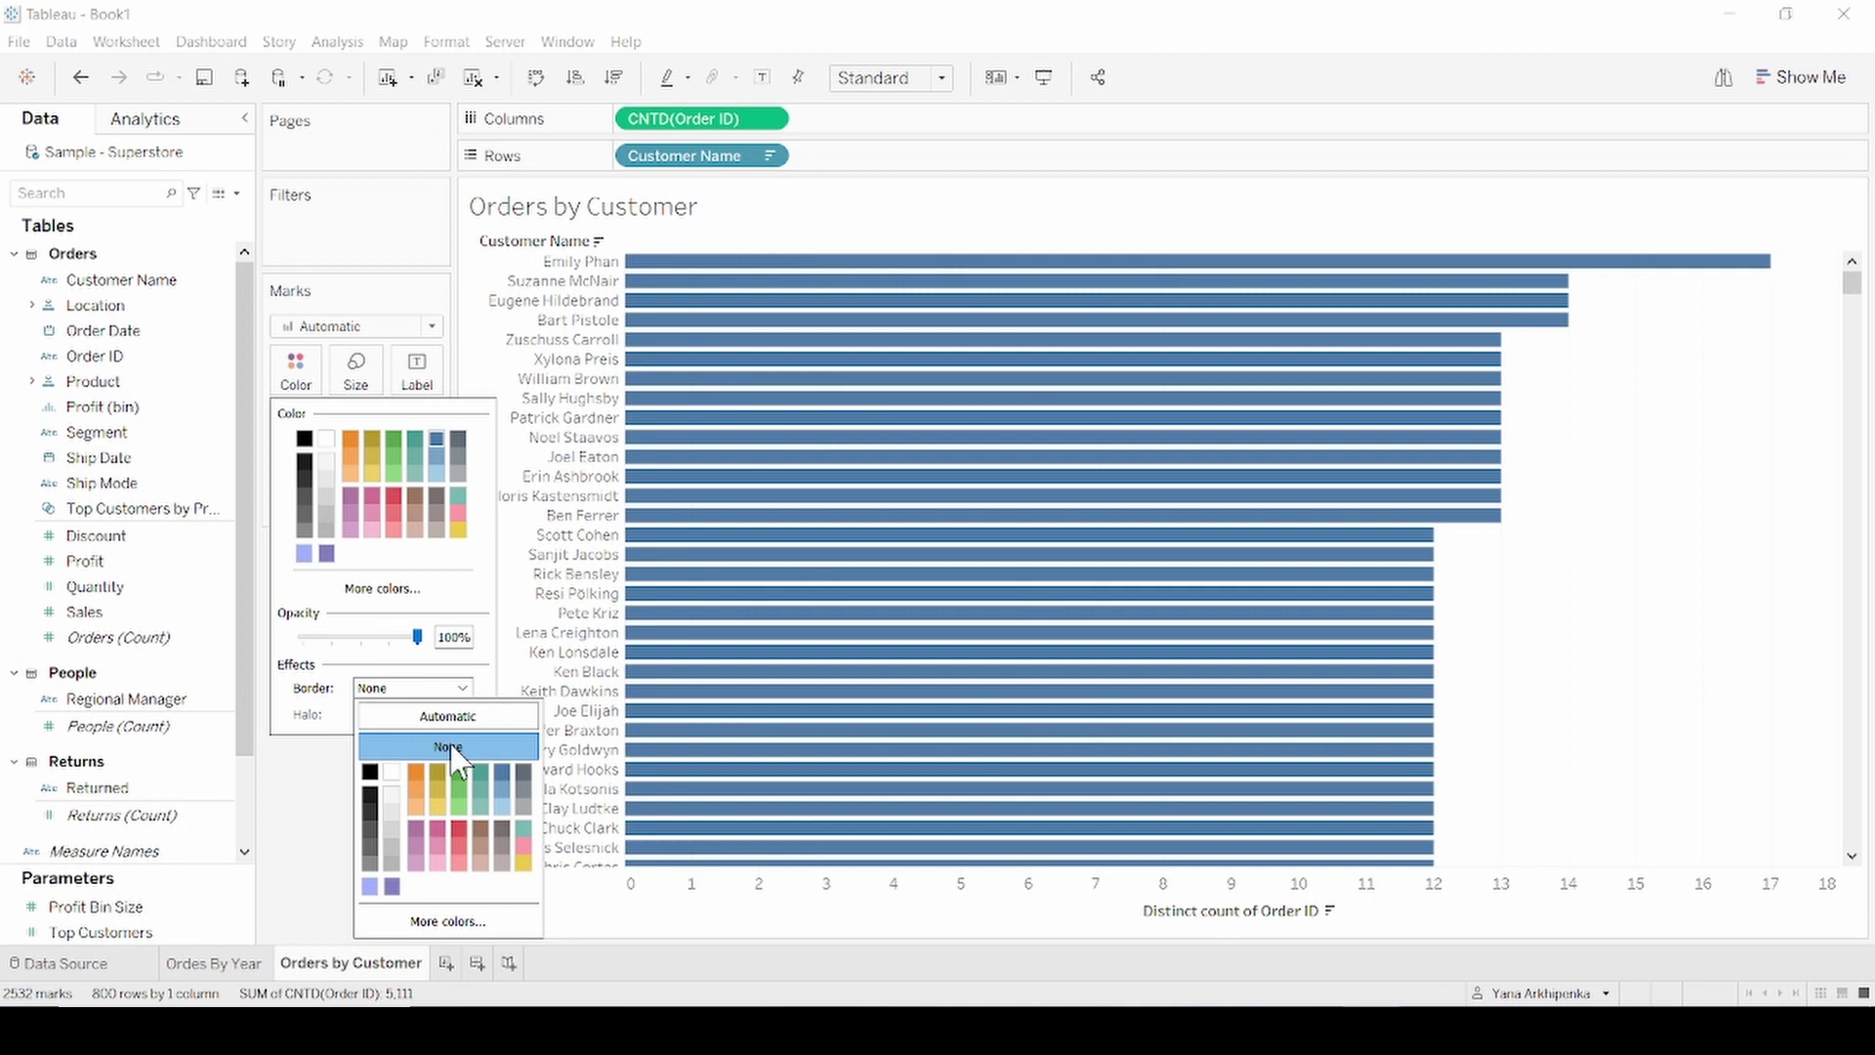
click(318, 796)
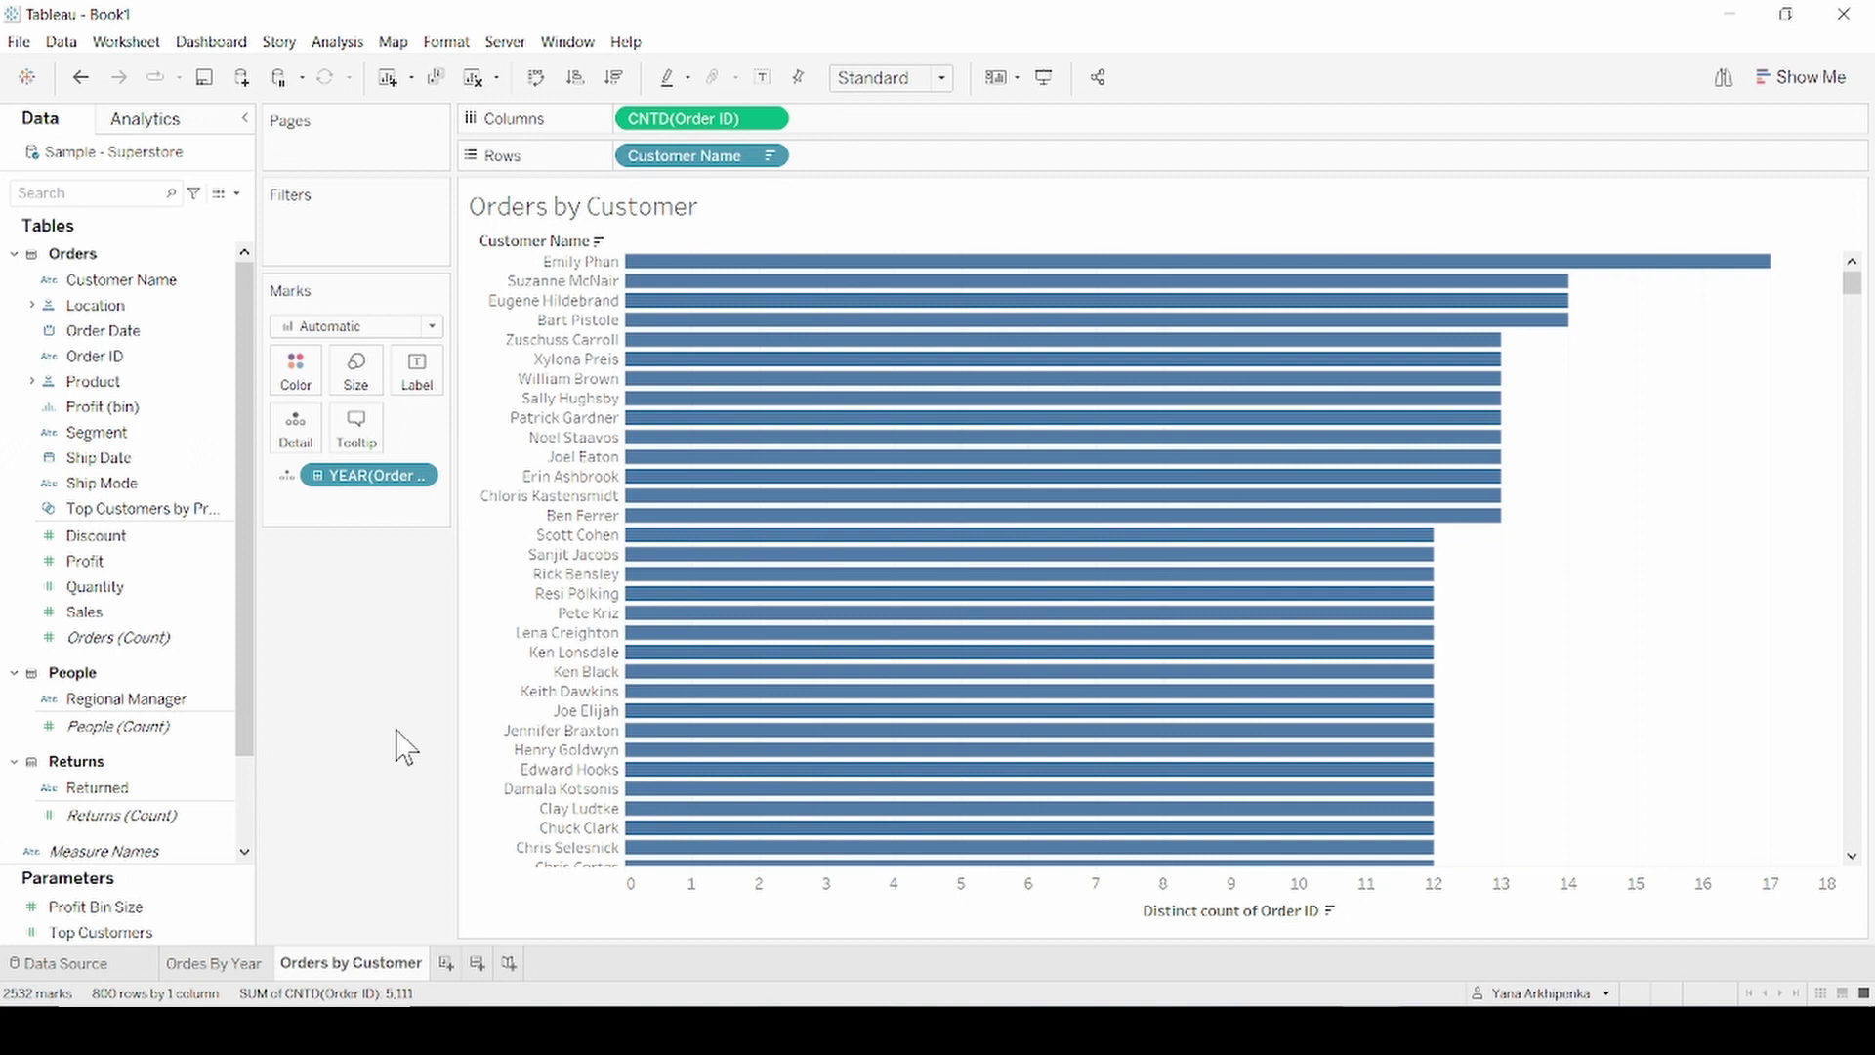
click(236, 194)
click(227, 215)
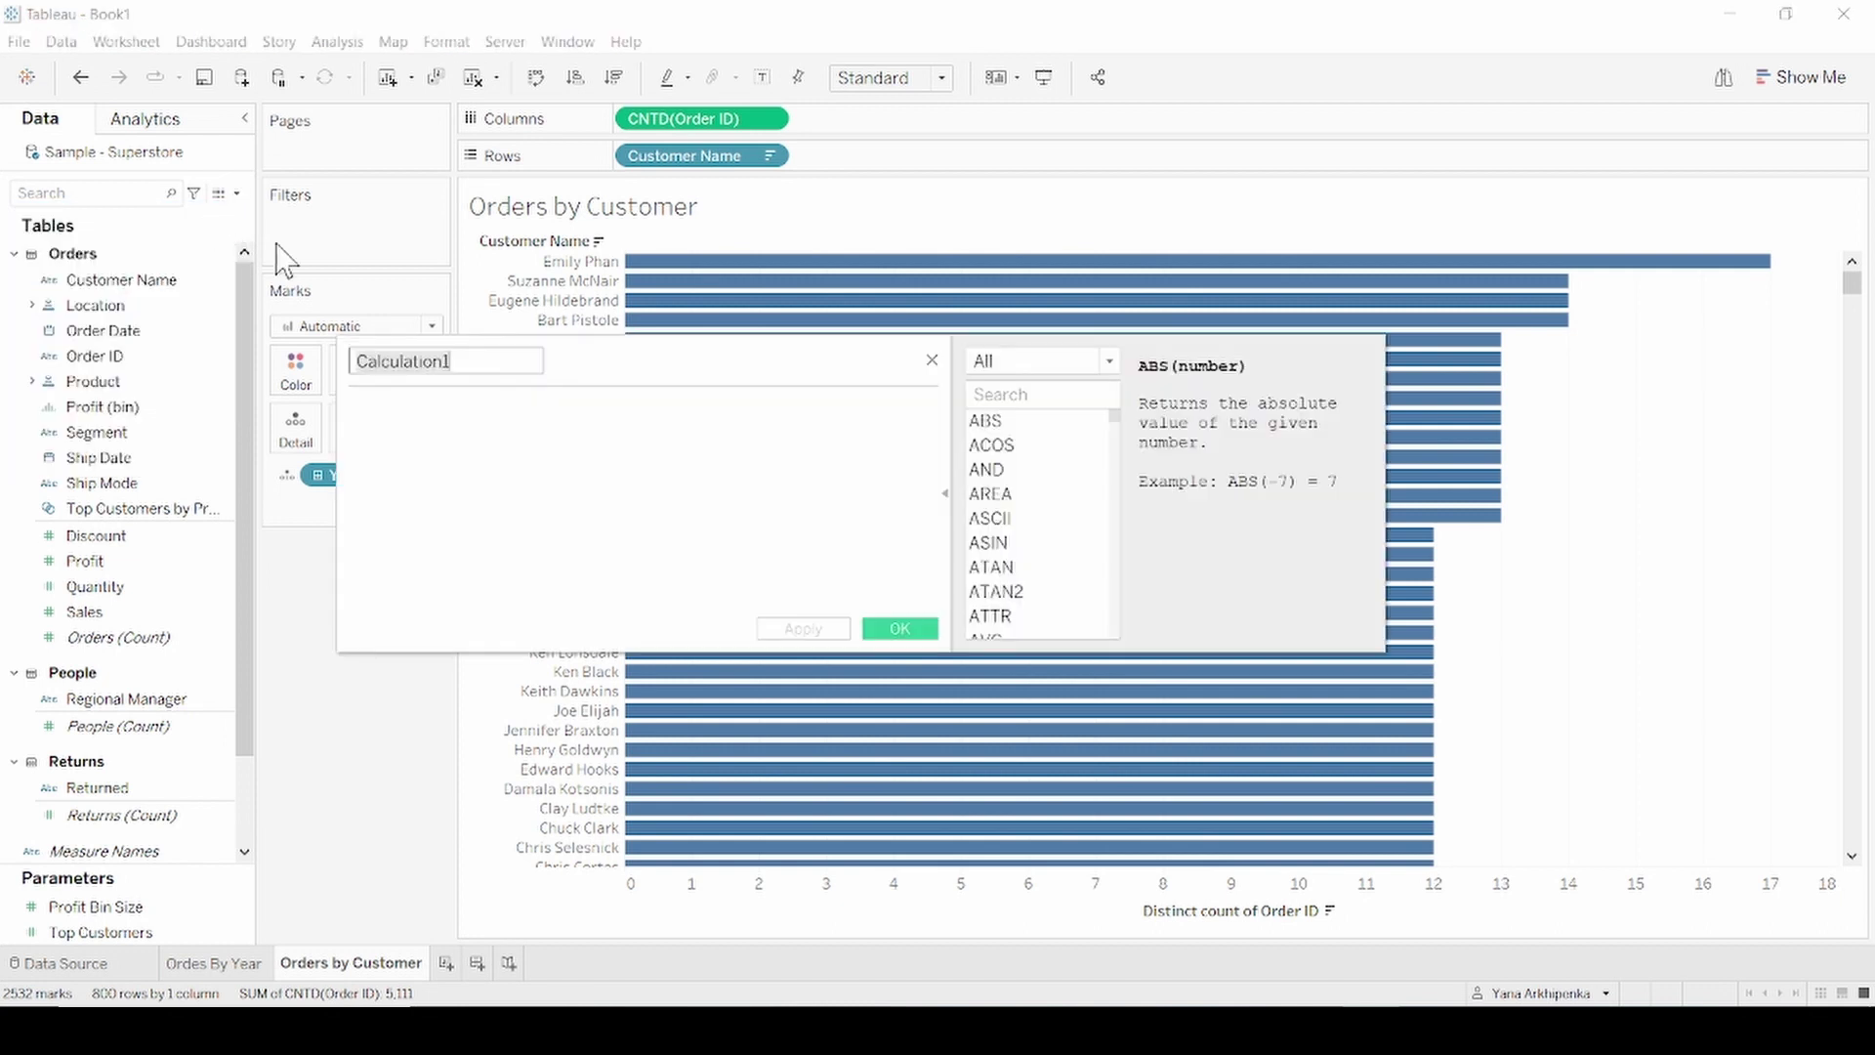
key(BackSpace)
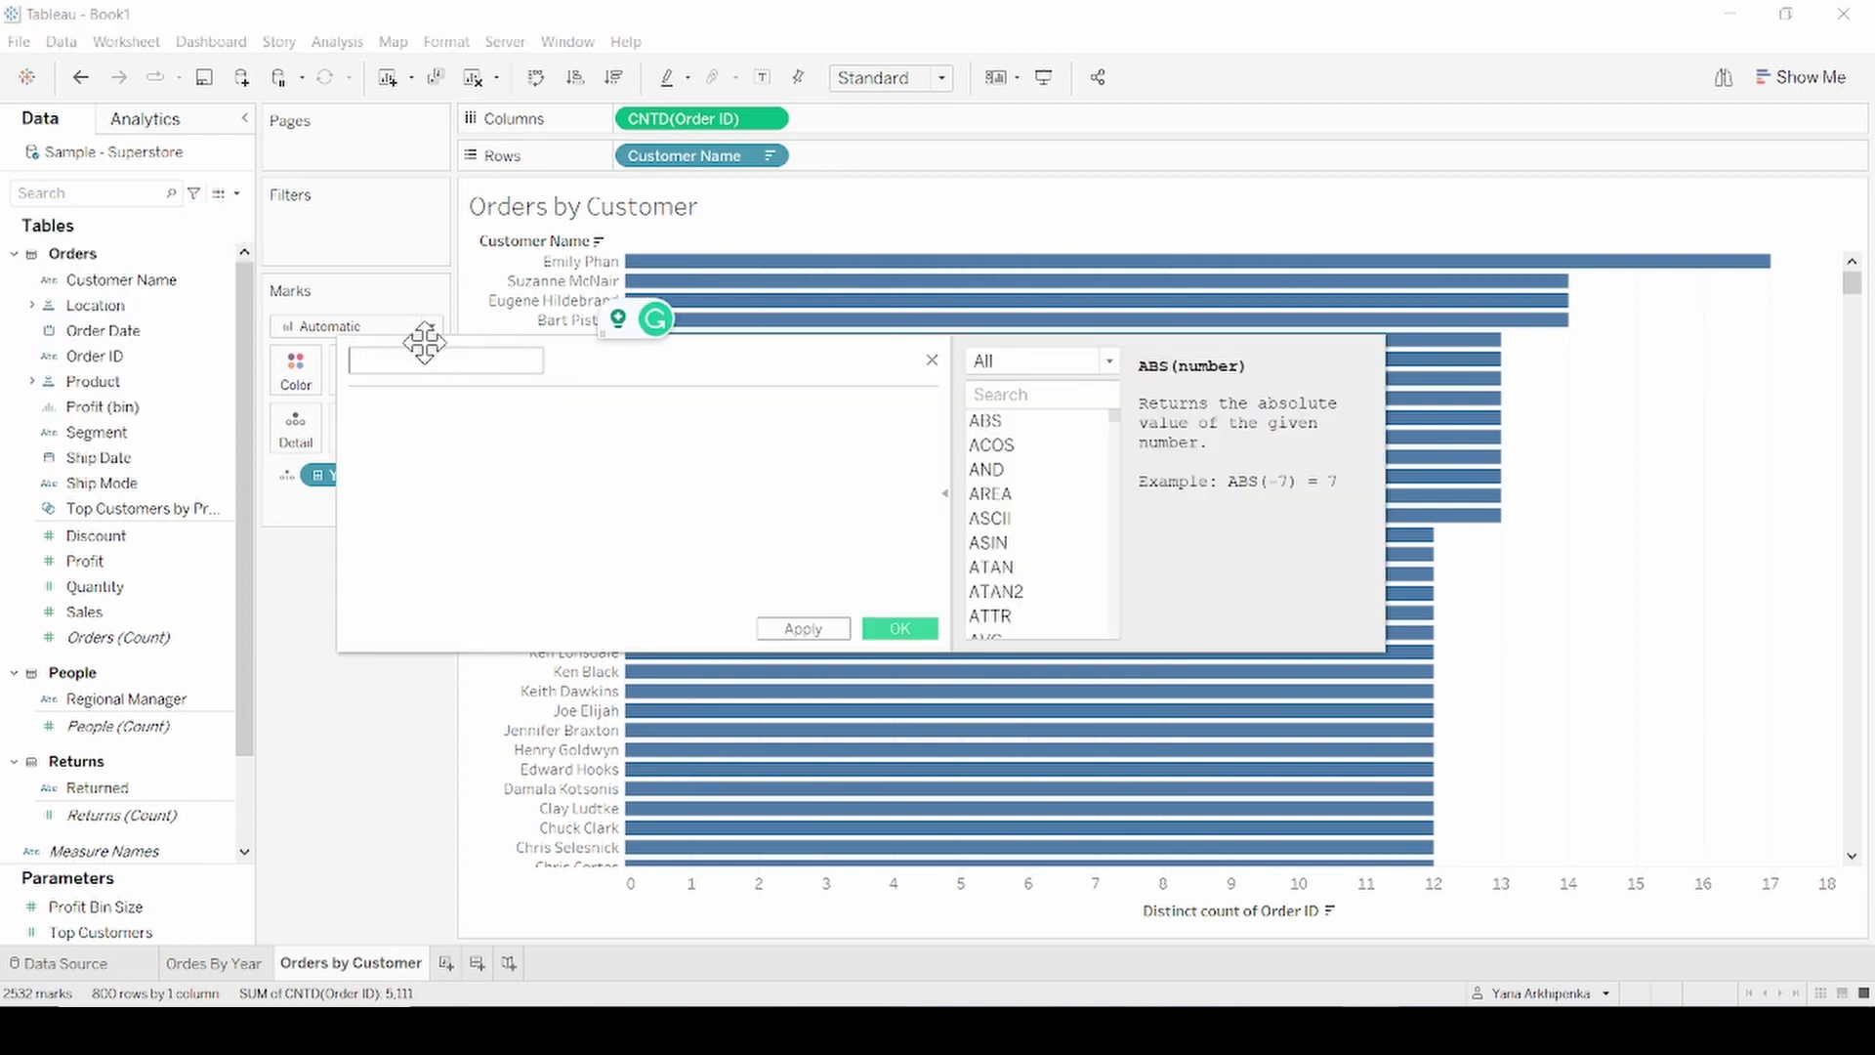
text(Ema)
text(il)
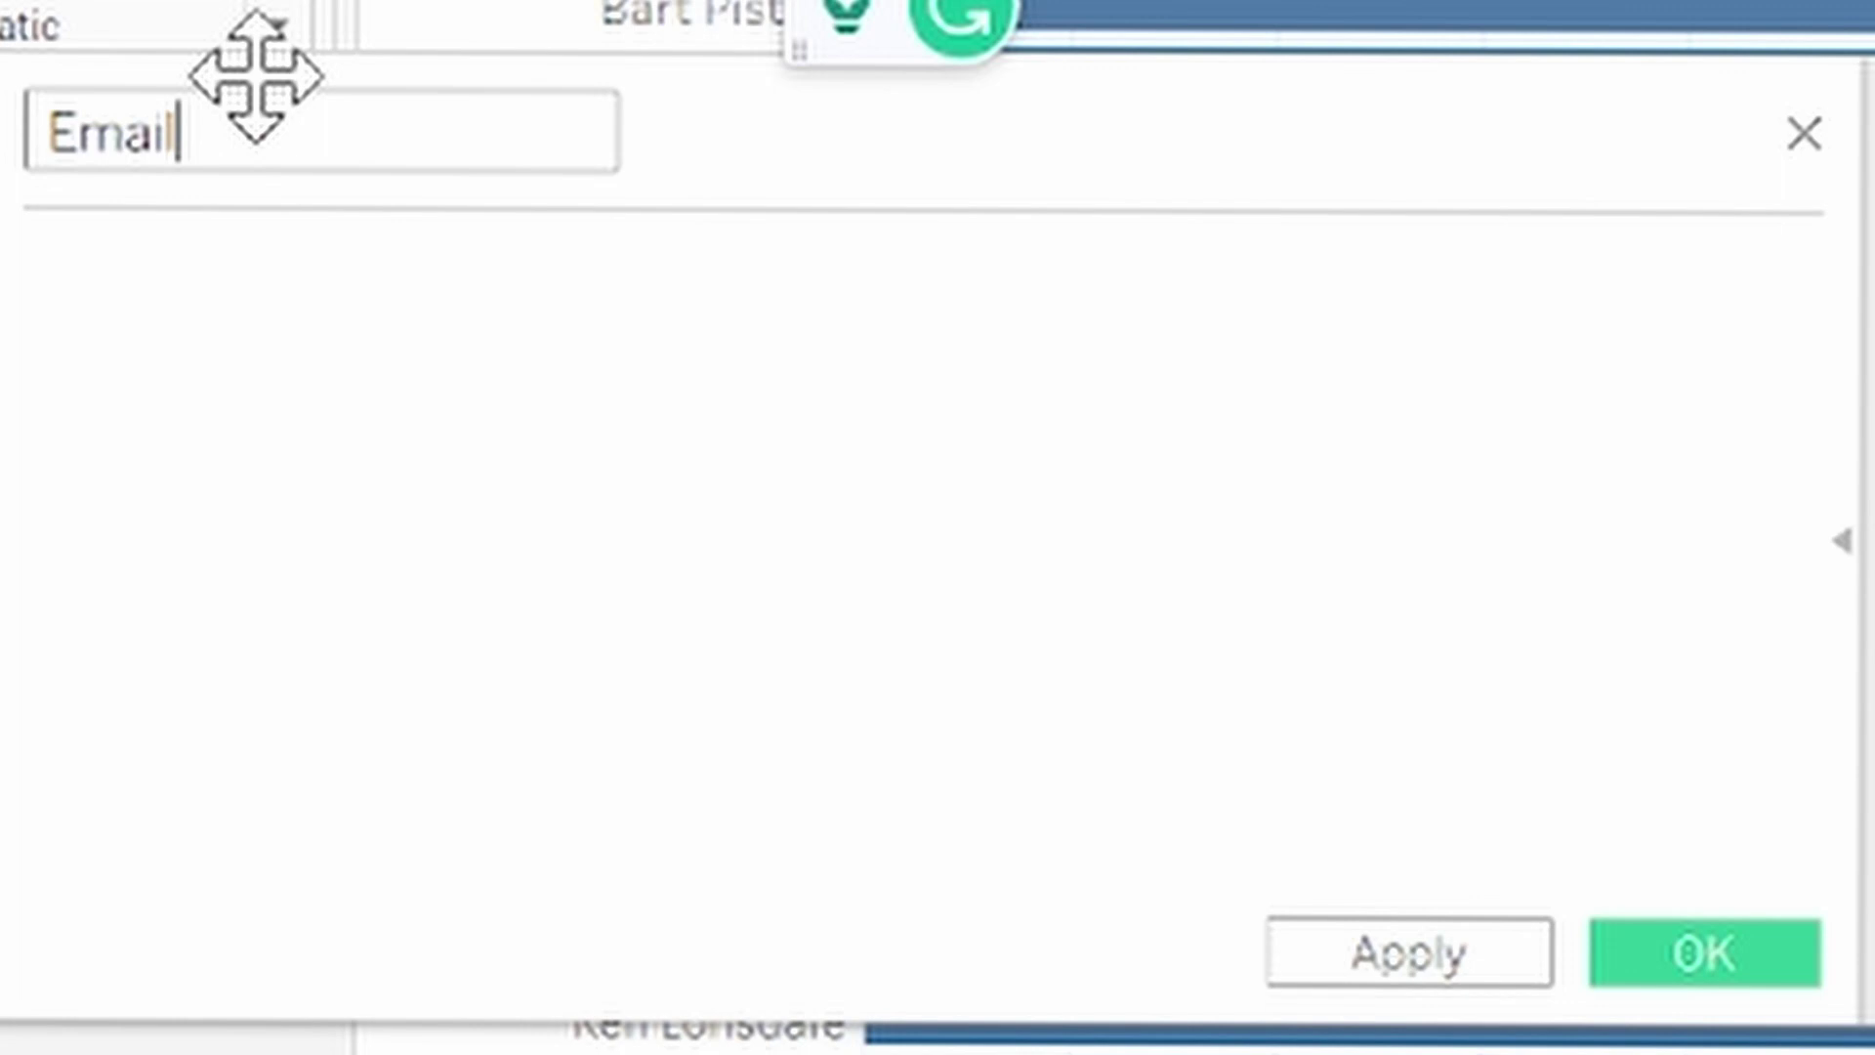
text( Address)
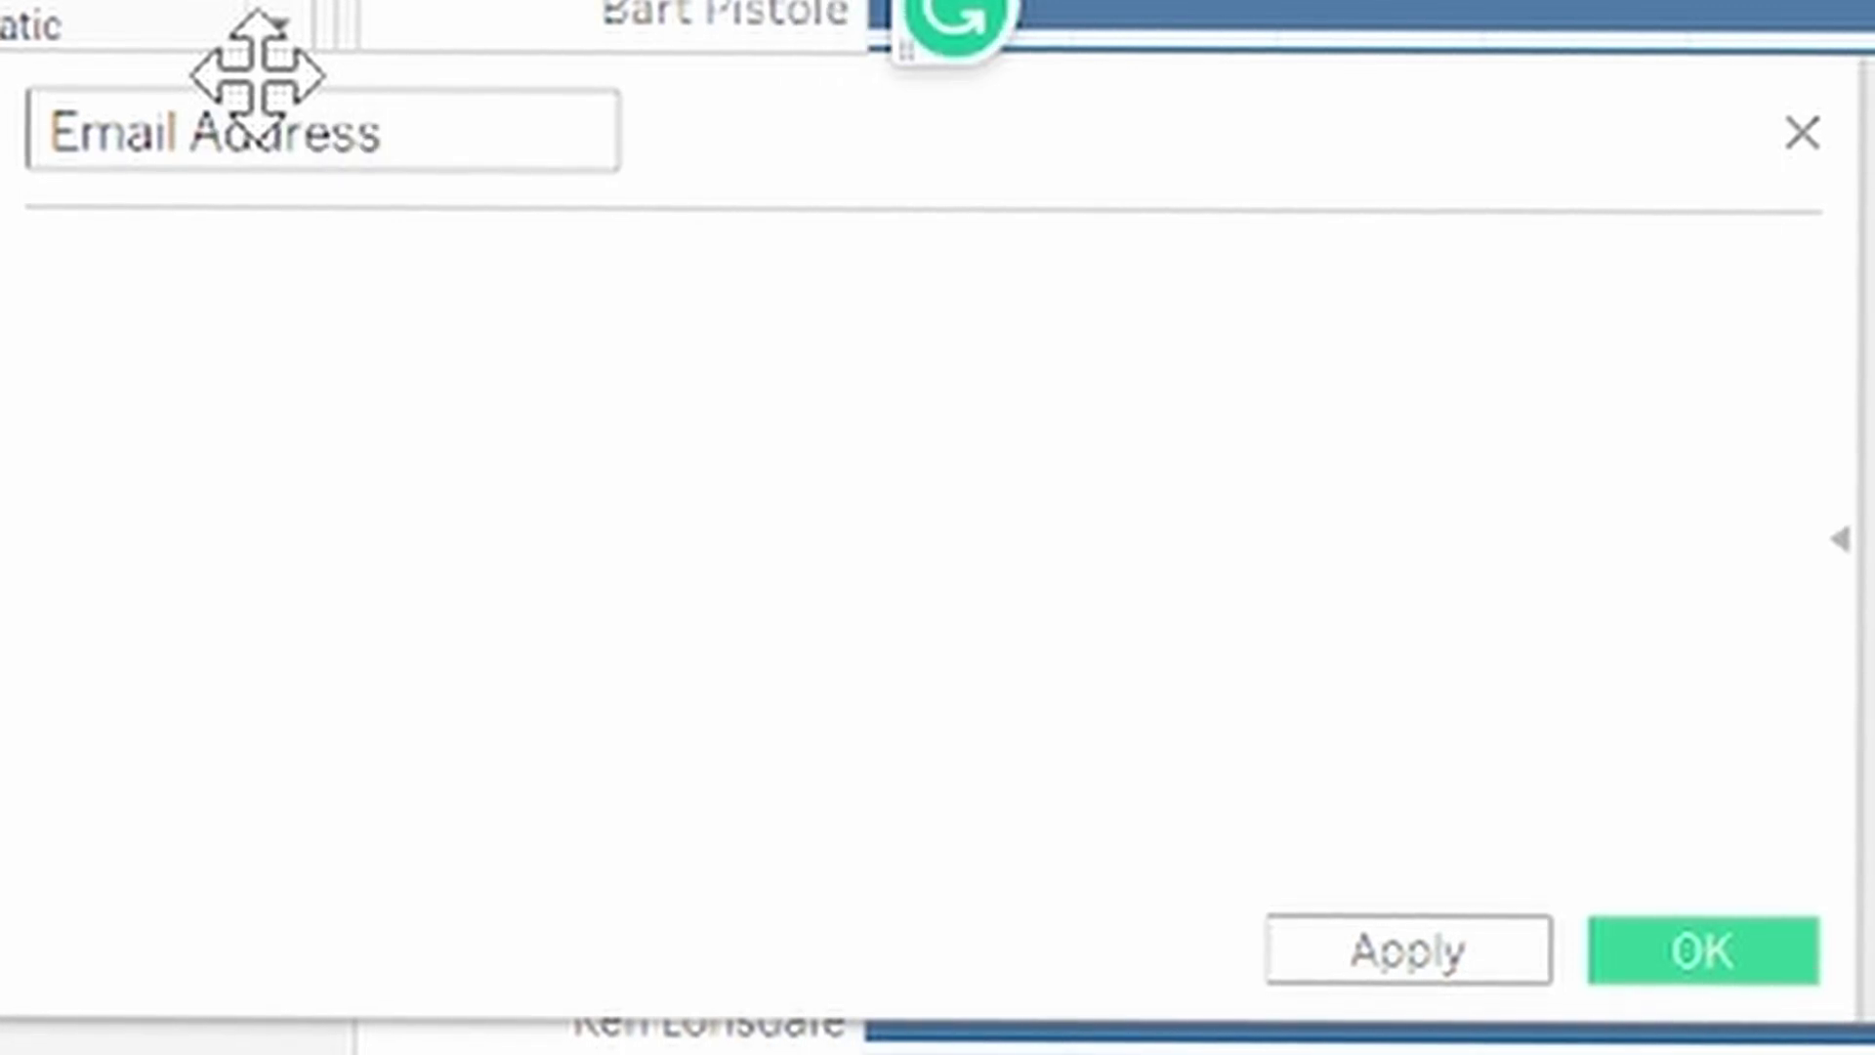
click(390, 489)
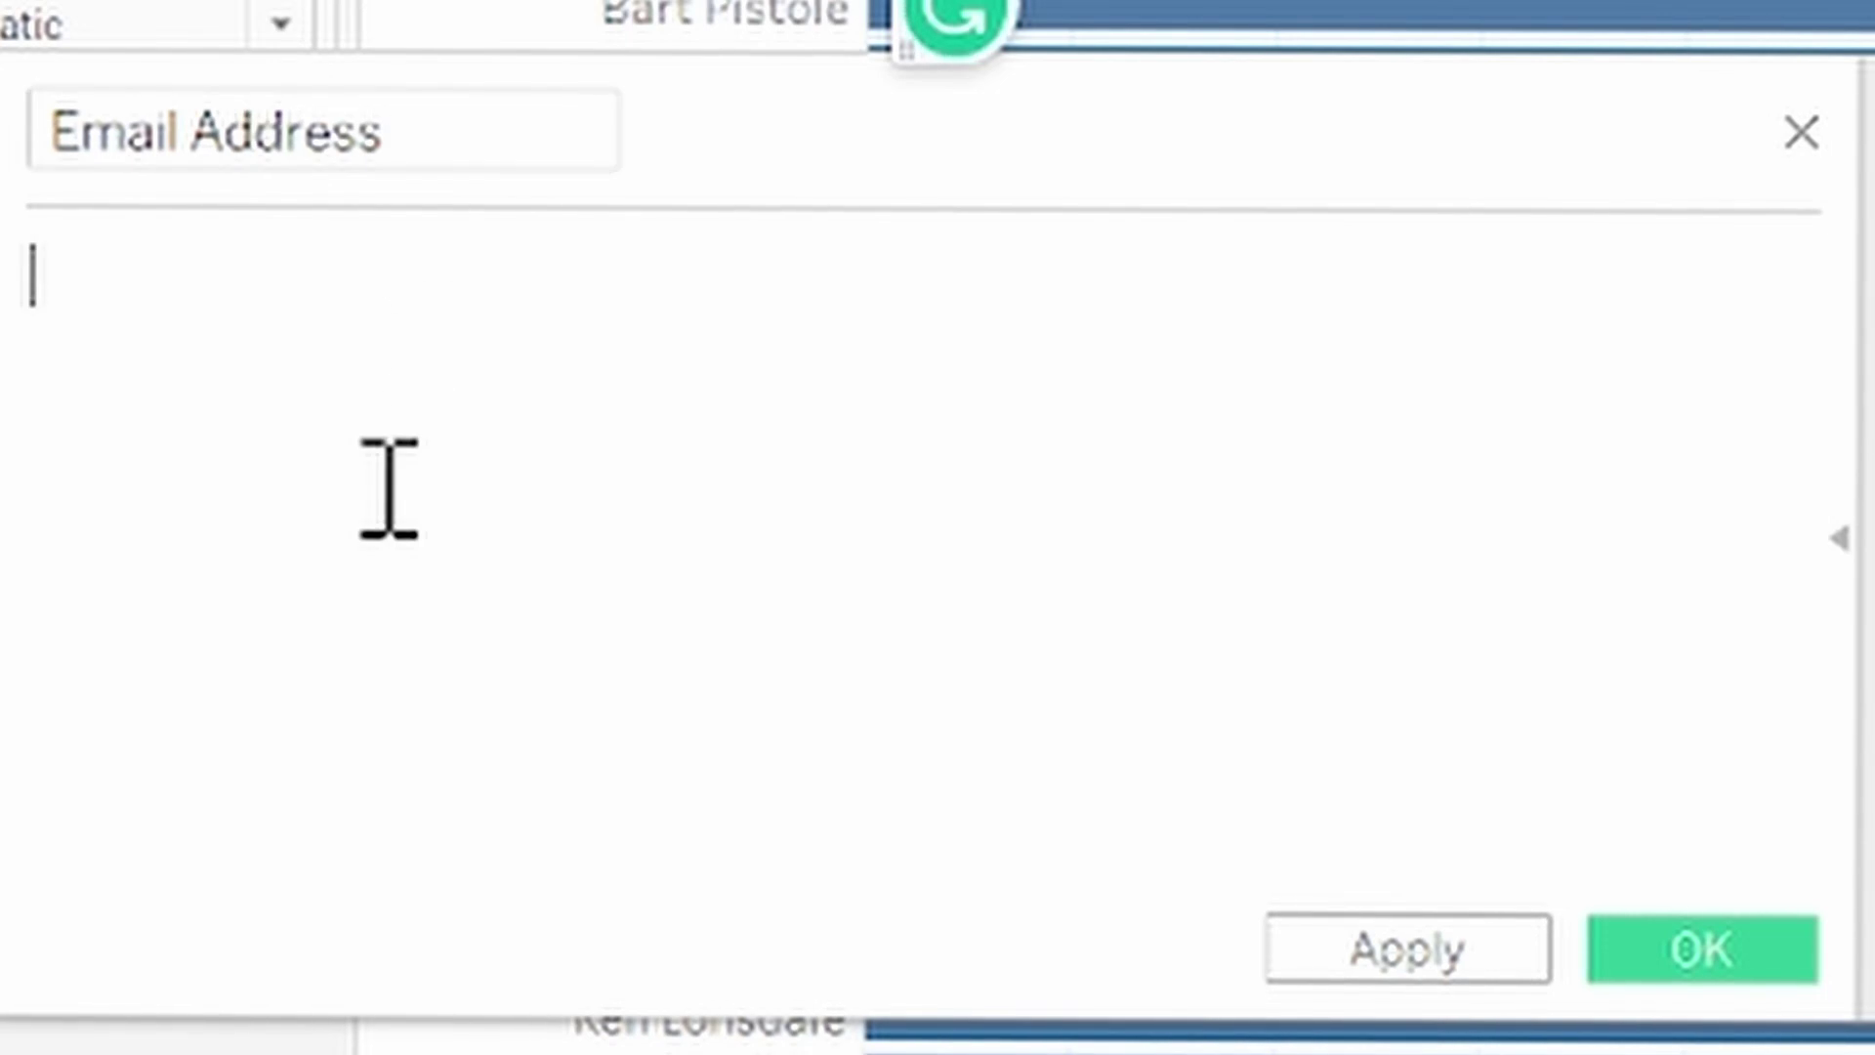
text(Custo)
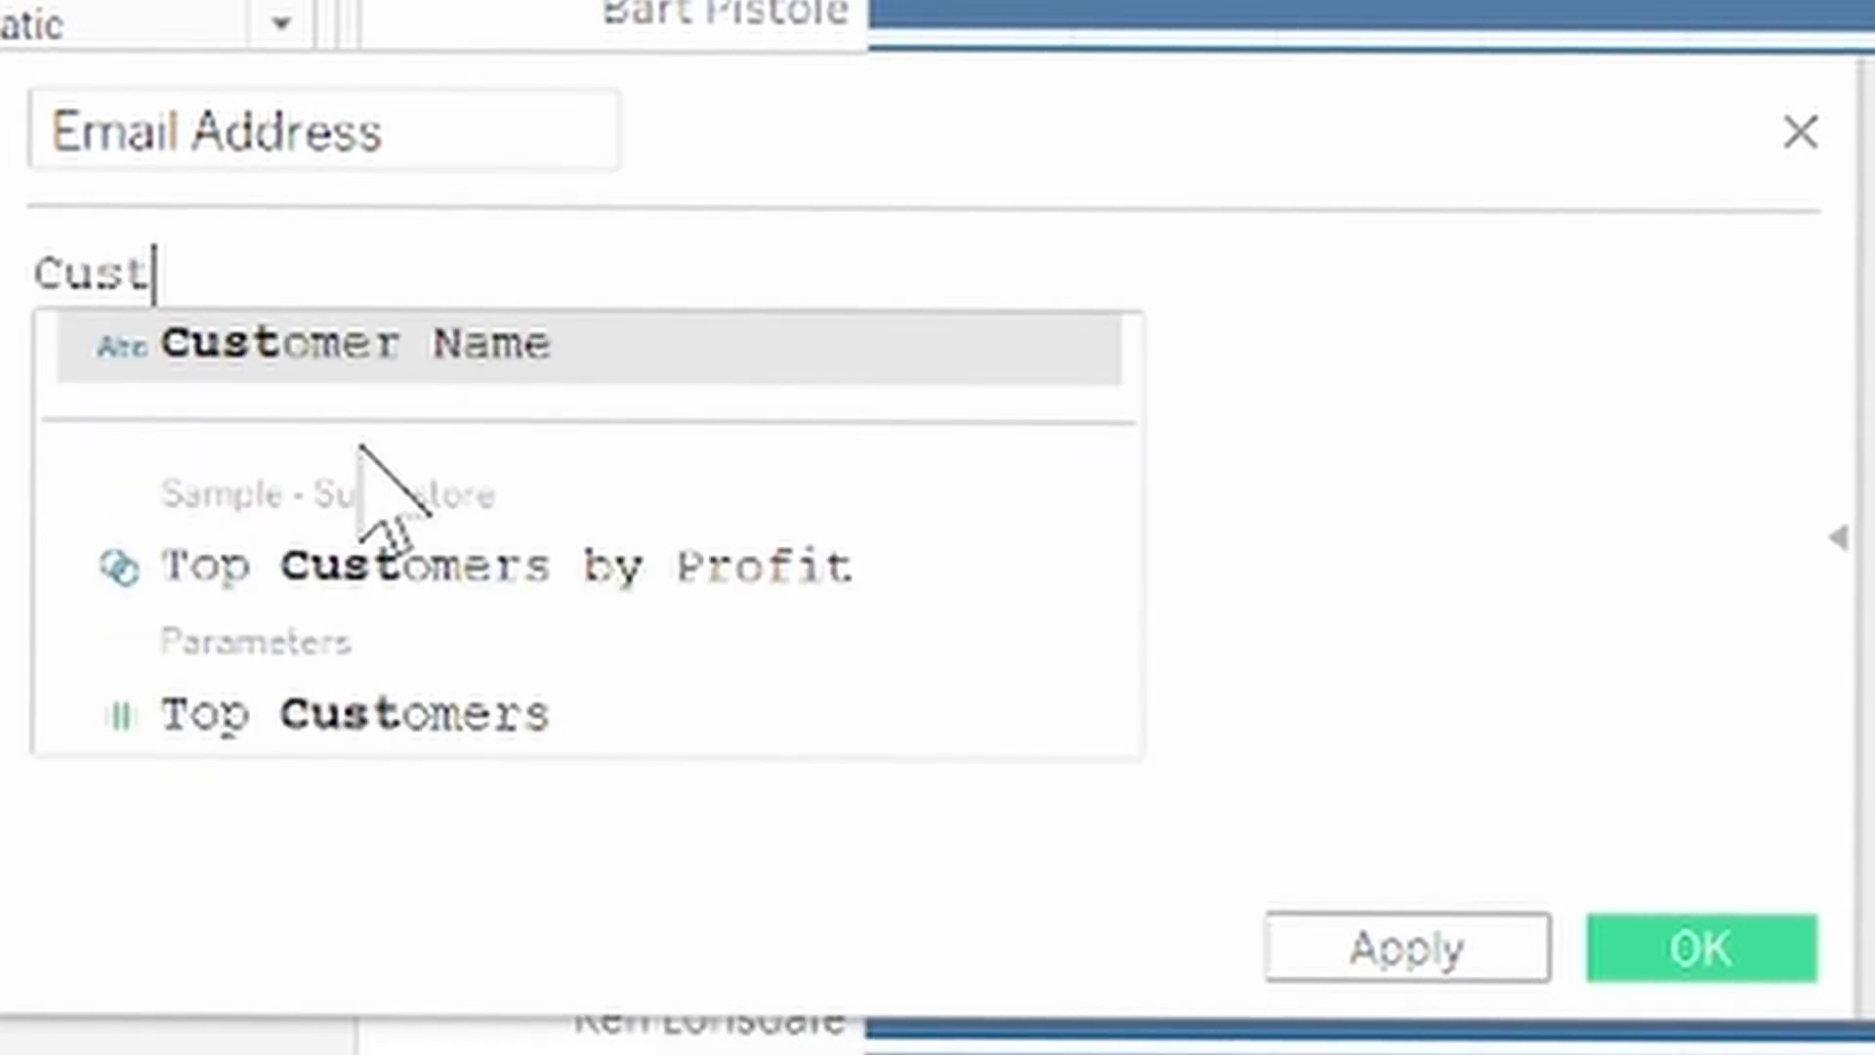
click(514, 344)
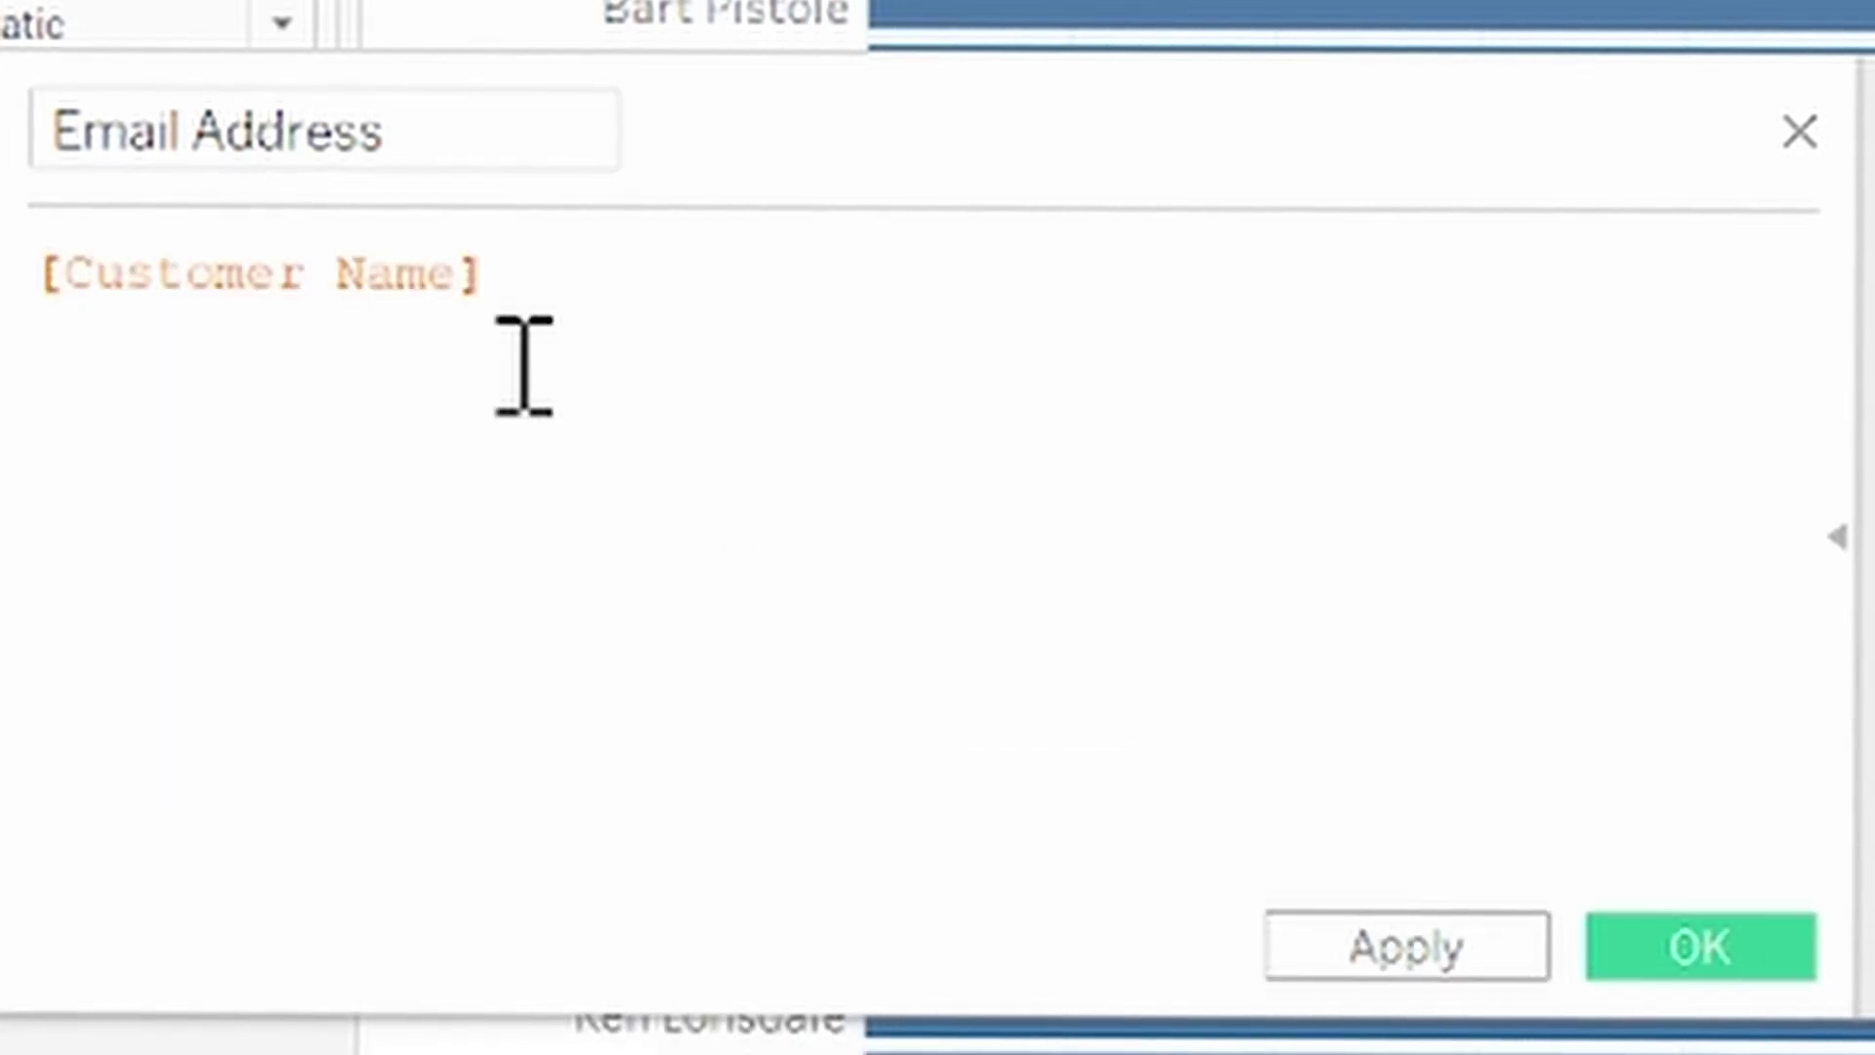
text(+")
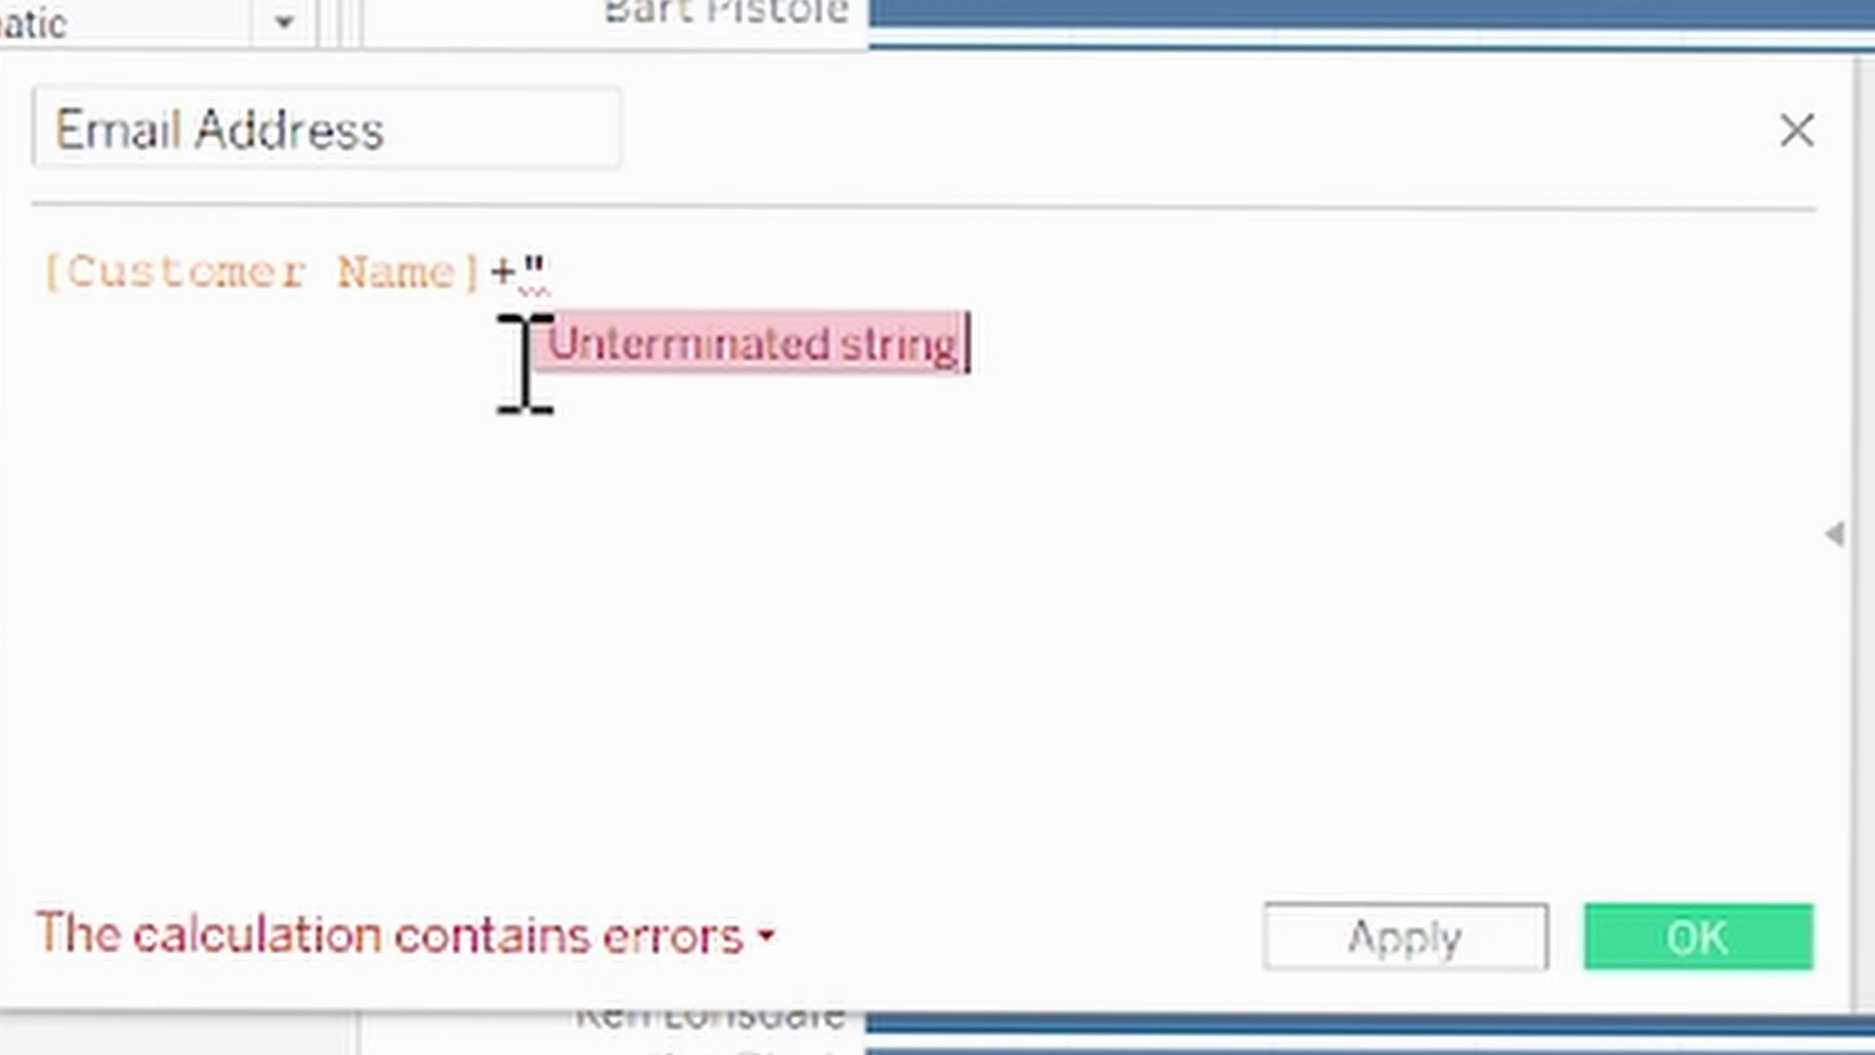
text(@offi)
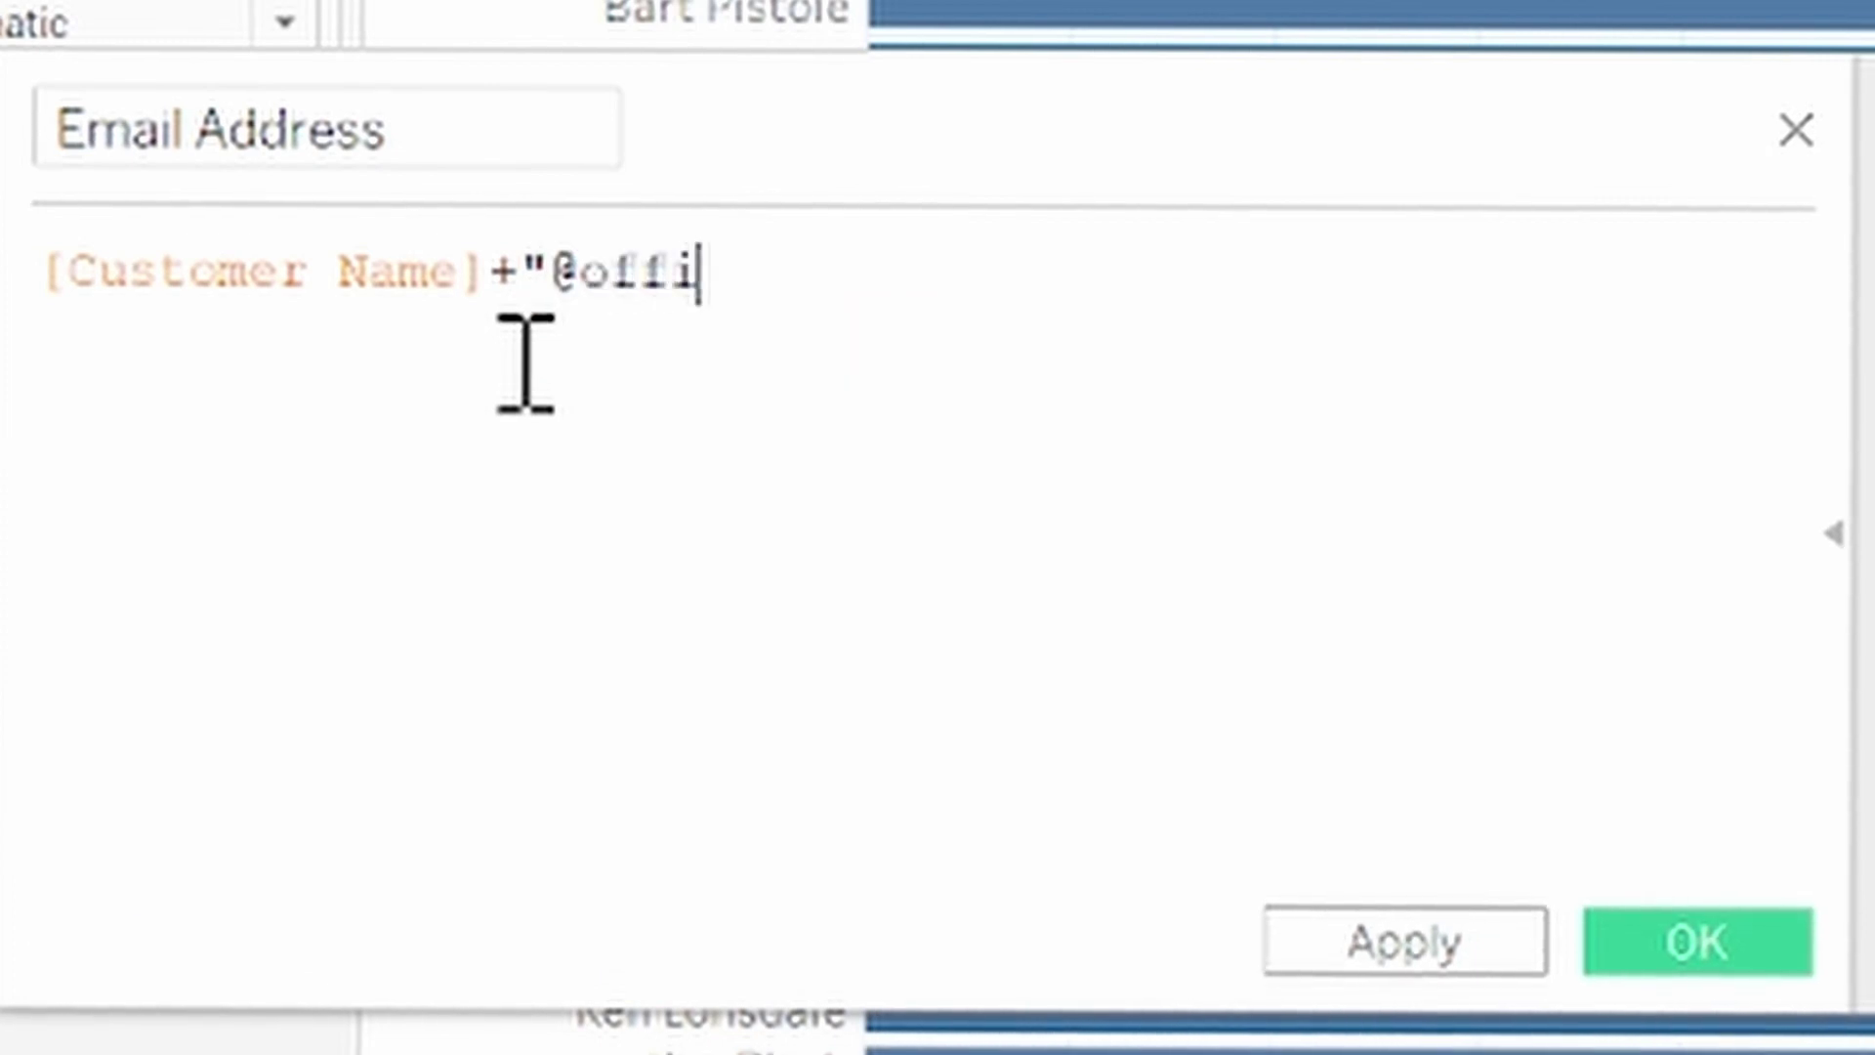
text(ce.com")
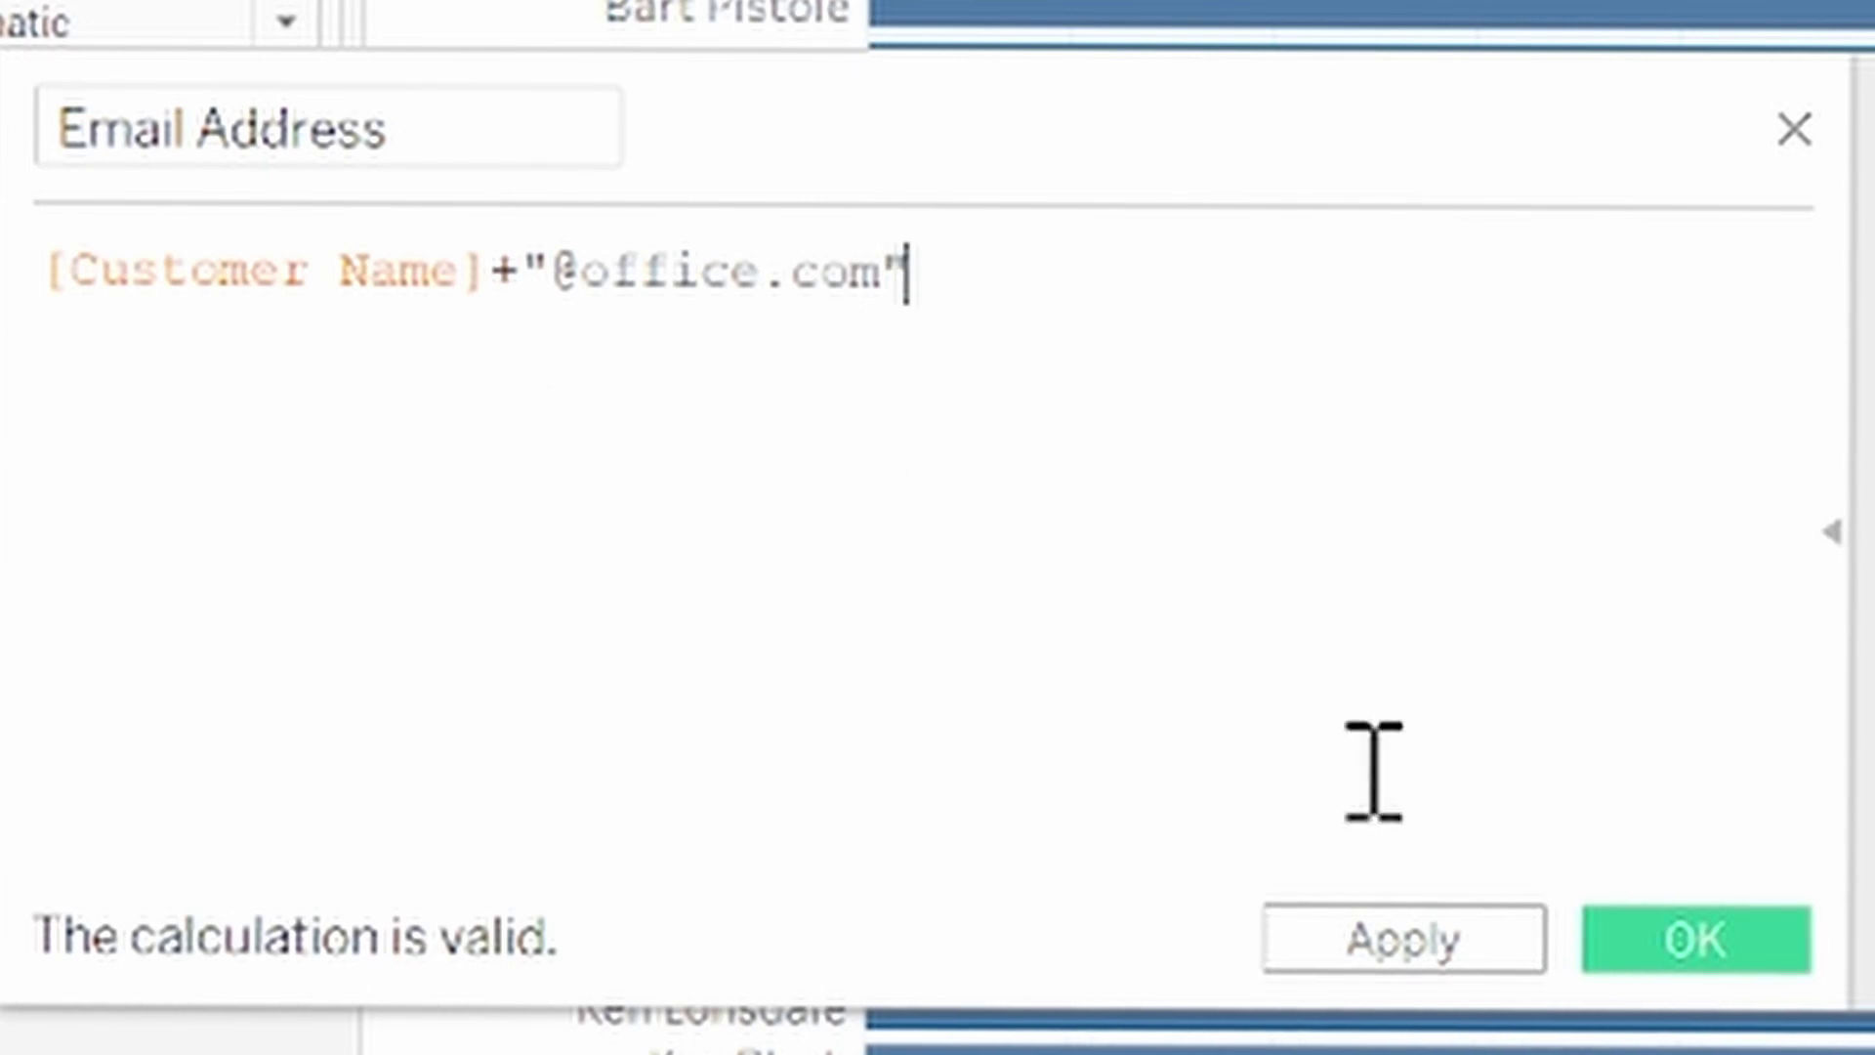
click(1758, 952)
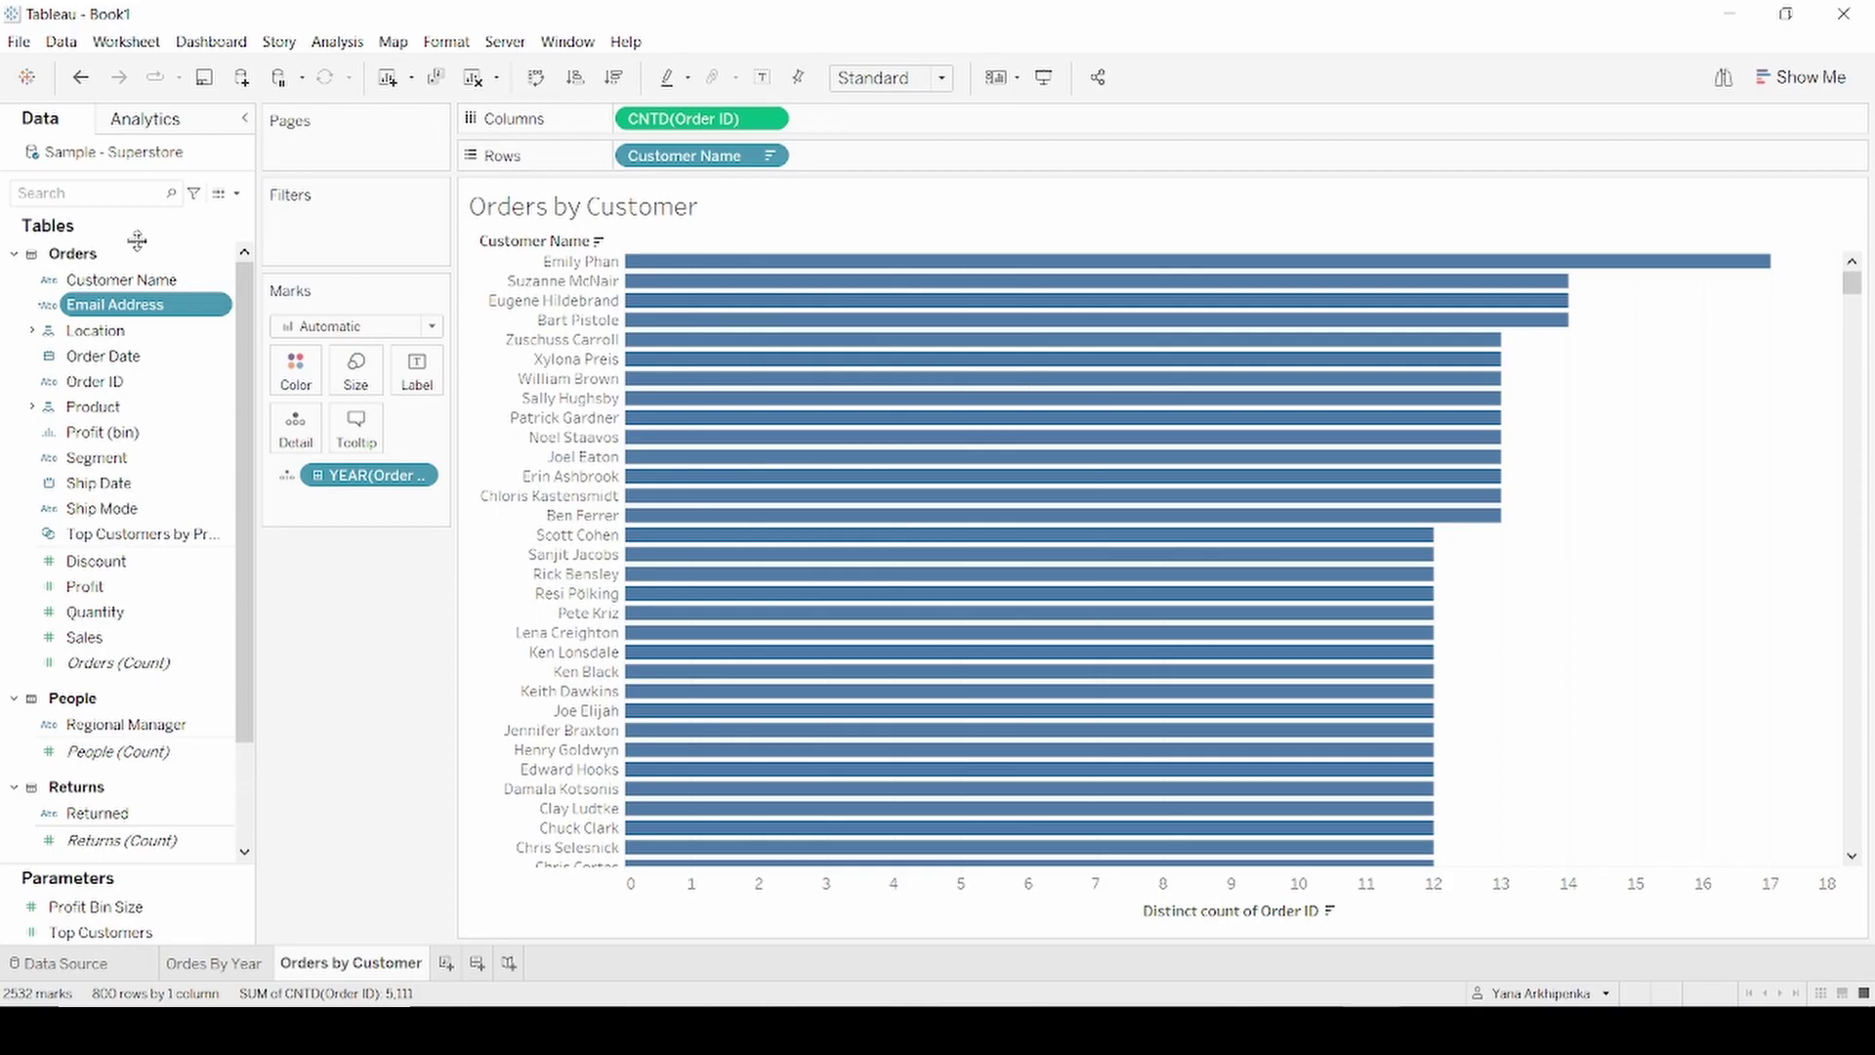
- Put Email Address on Detail for the Orders by Customer bars
drag(145, 311, 315, 451)
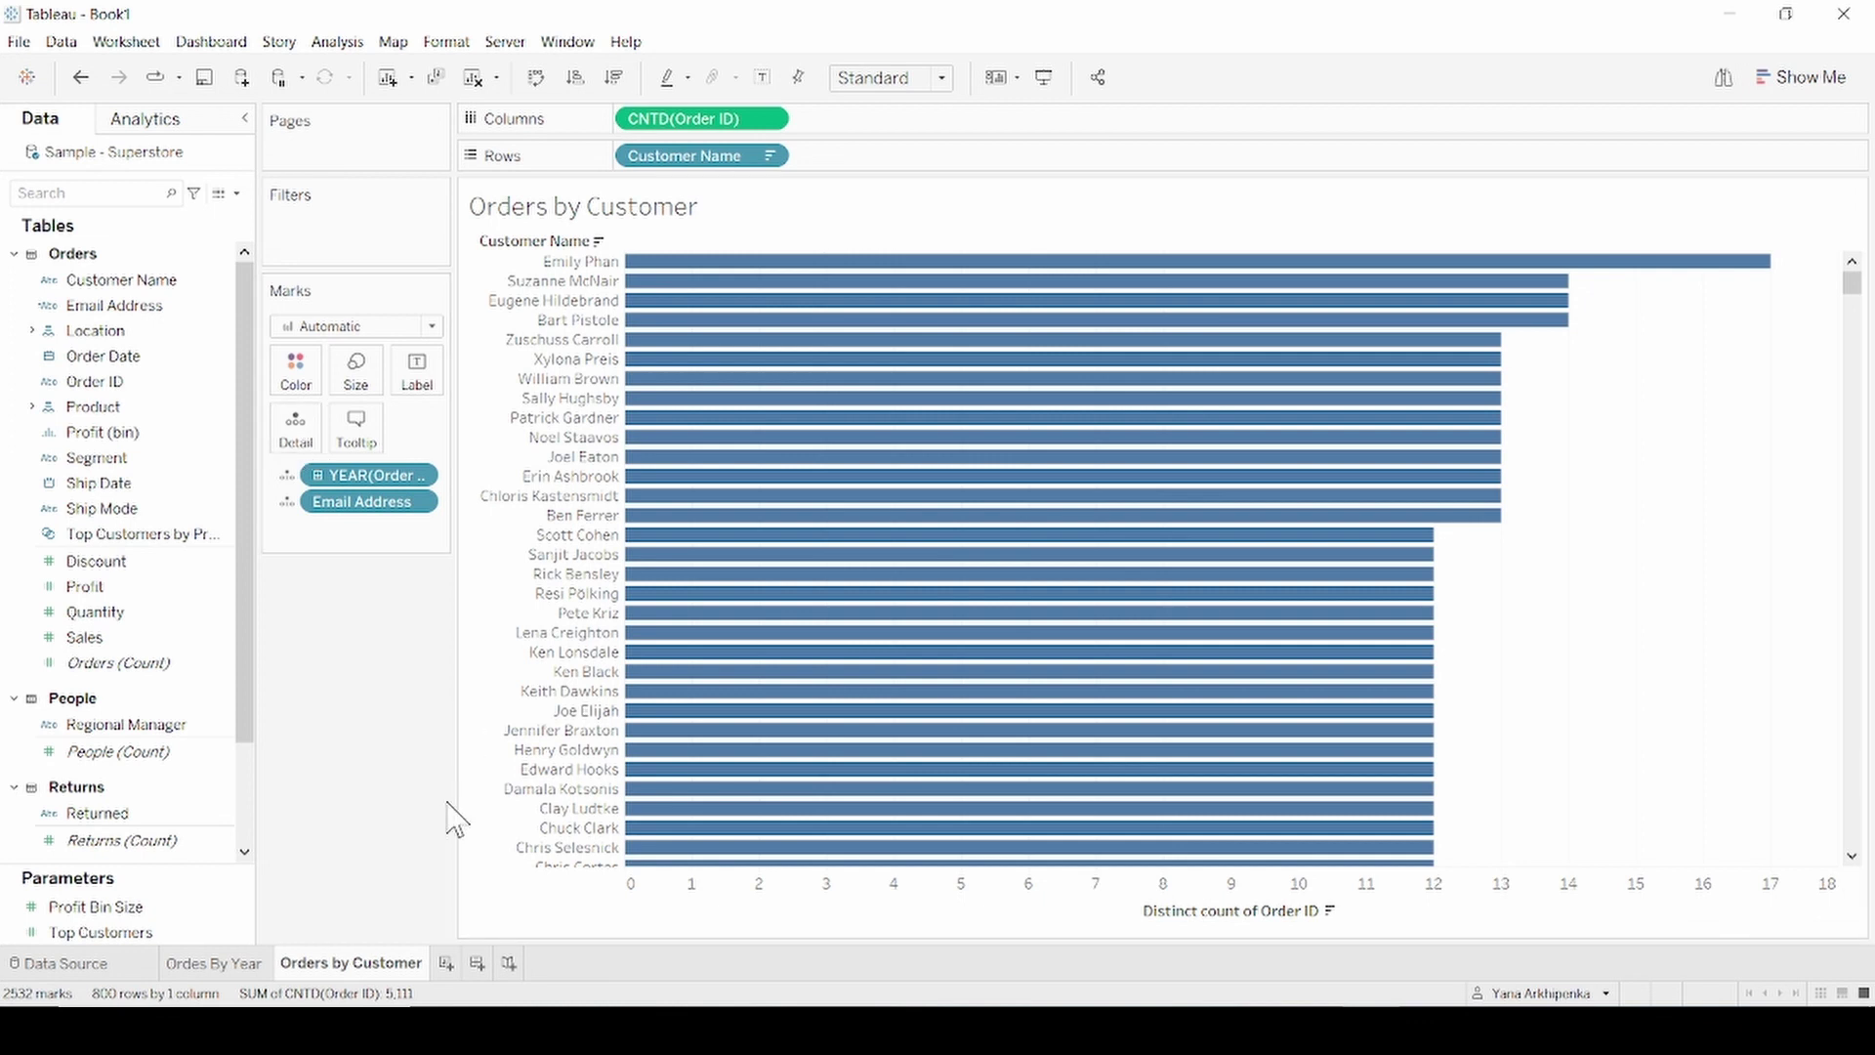
- Build Dashboard 1 with Orders By Year above Orders by Customer, using the year table as filter
click(476, 963)
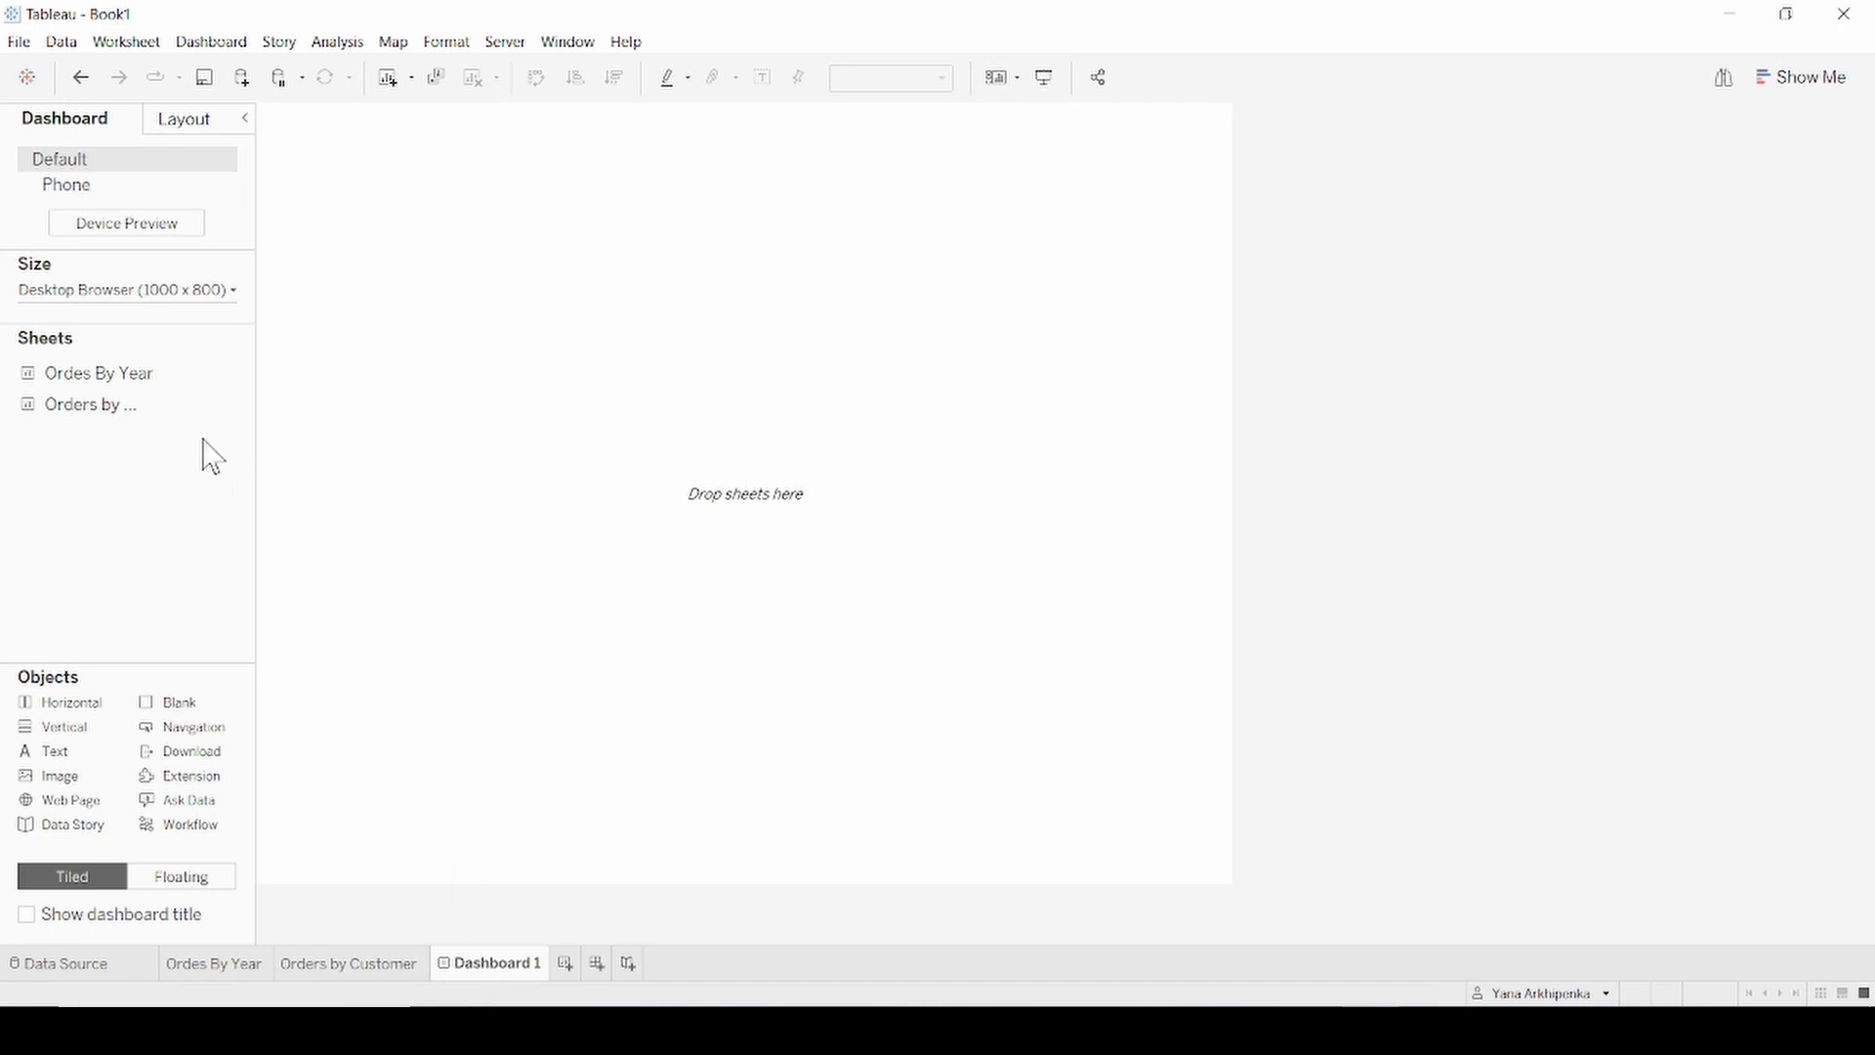
mouse_move(144, 414)
mouse_move(152, 429)
mouse_down()
mouse_move(745, 712)
mouse_move(545, 656)
mouse_up()
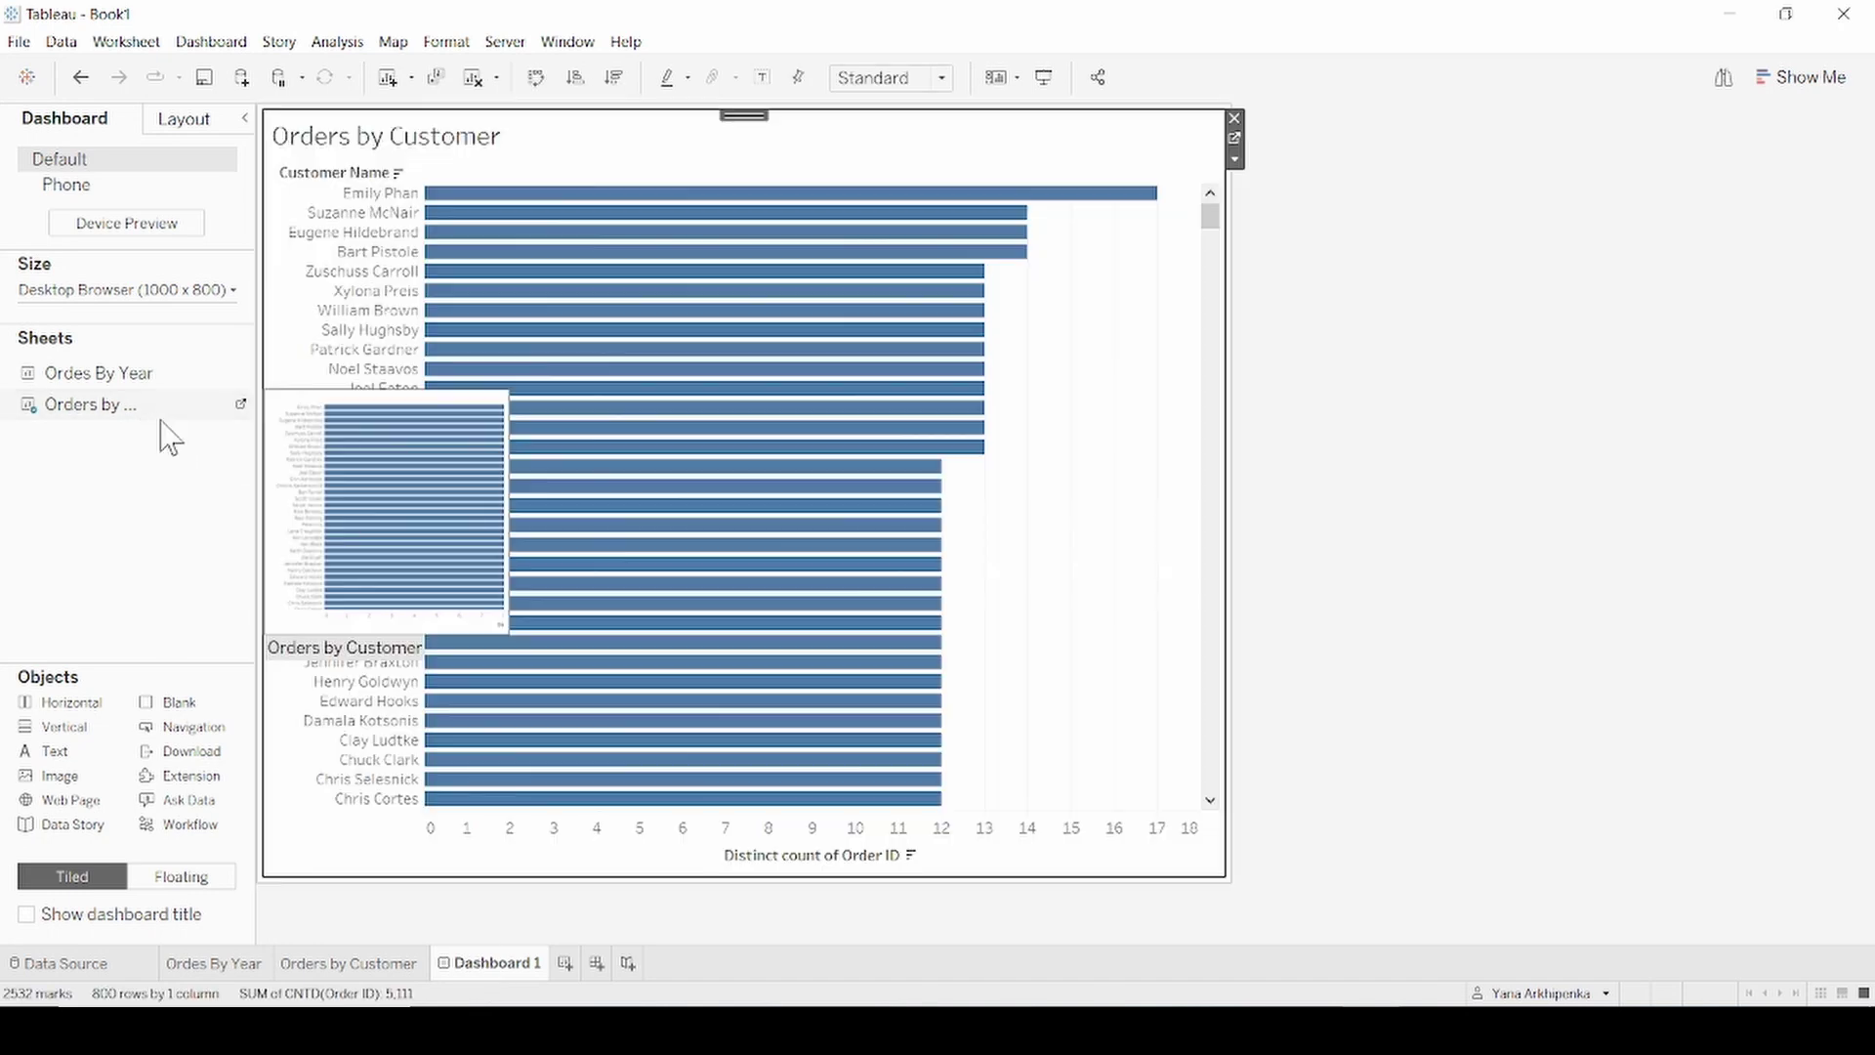
drag(134, 388, 781, 199)
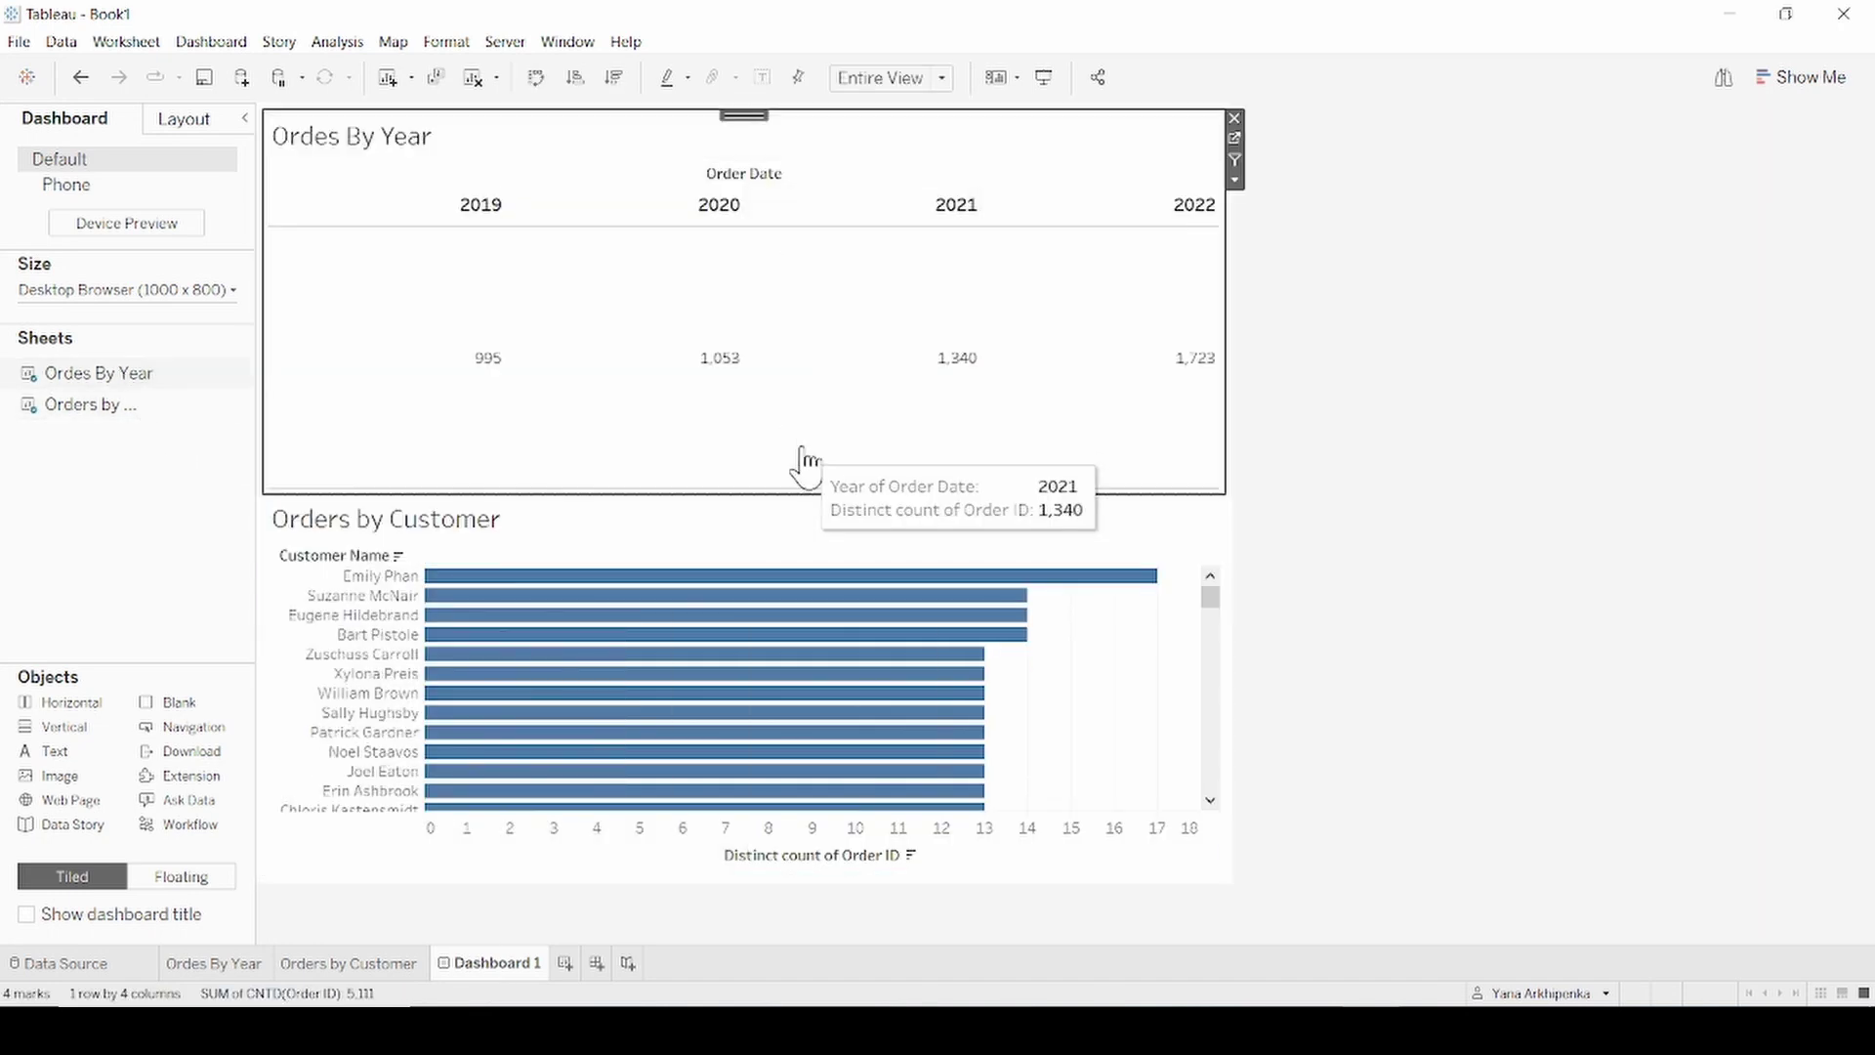
drag(810, 476, 812, 334)
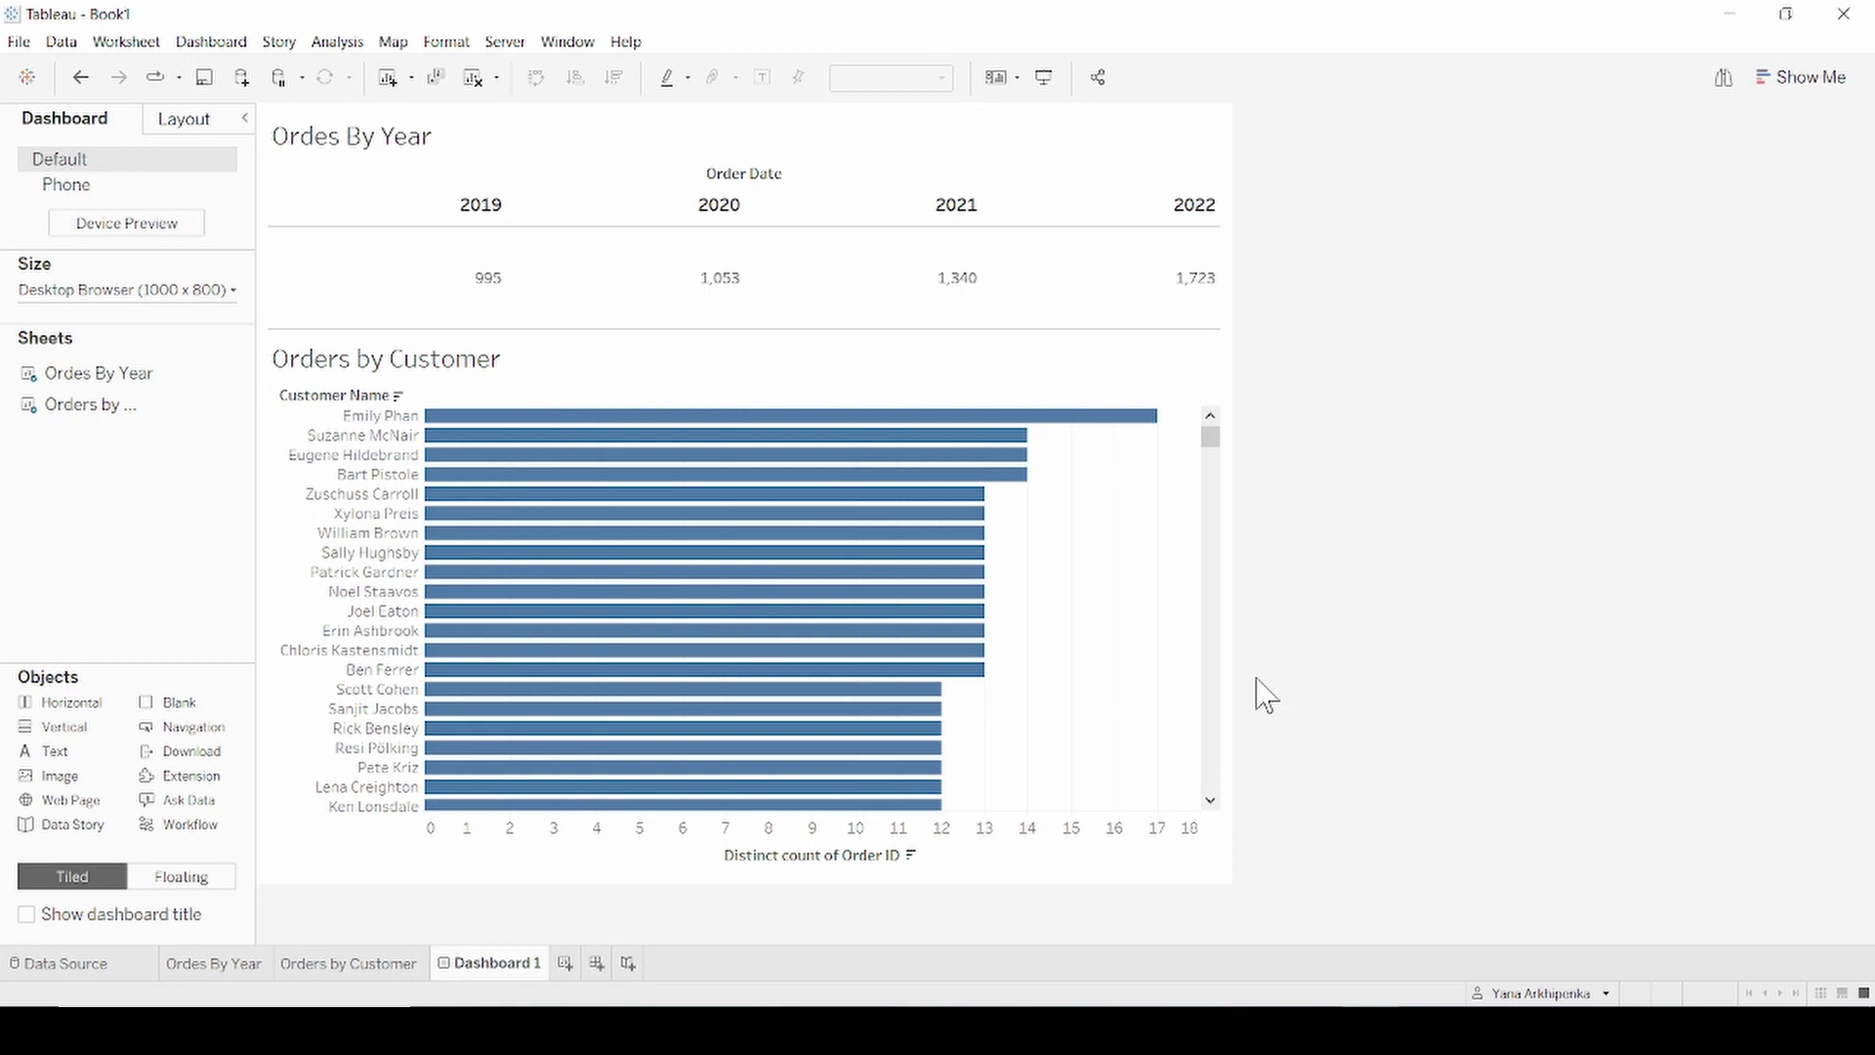
click(1054, 159)
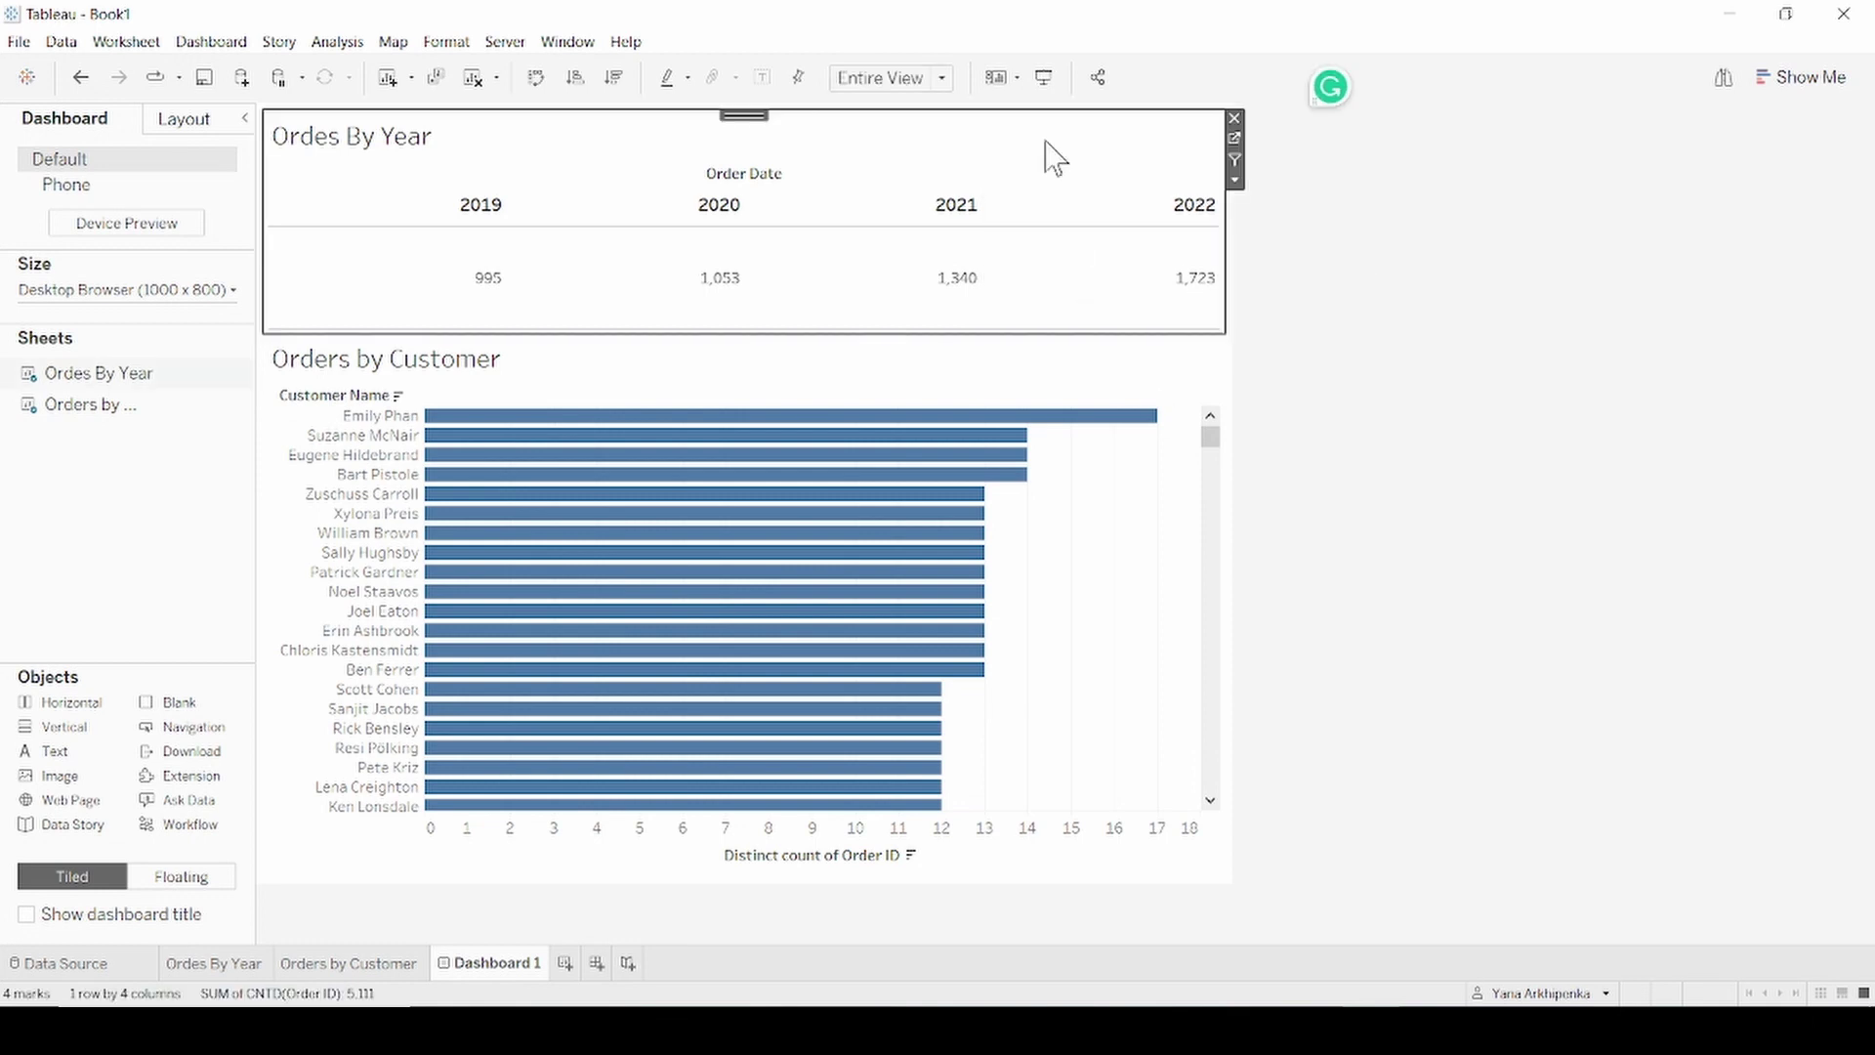
click(1234, 160)
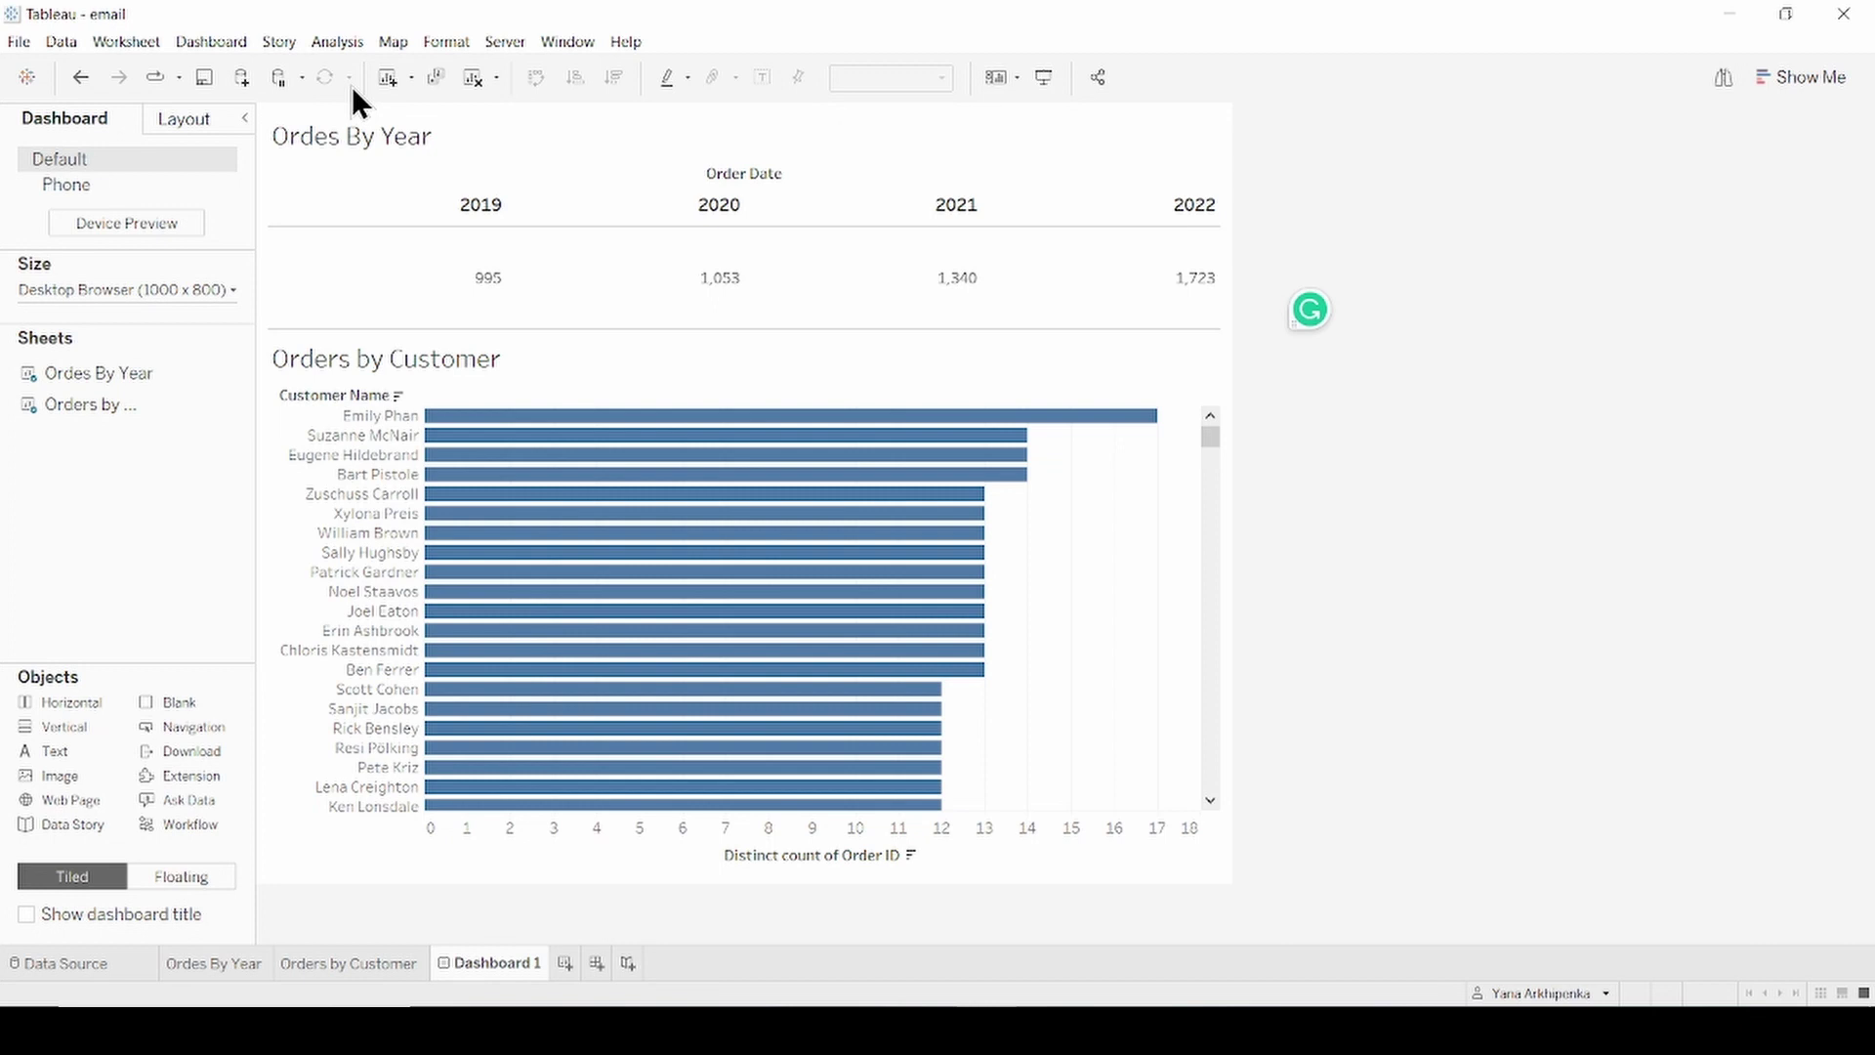
- Start adding a Go to URL action from the Dashboard Actions list
click(208, 41)
click(318, 338)
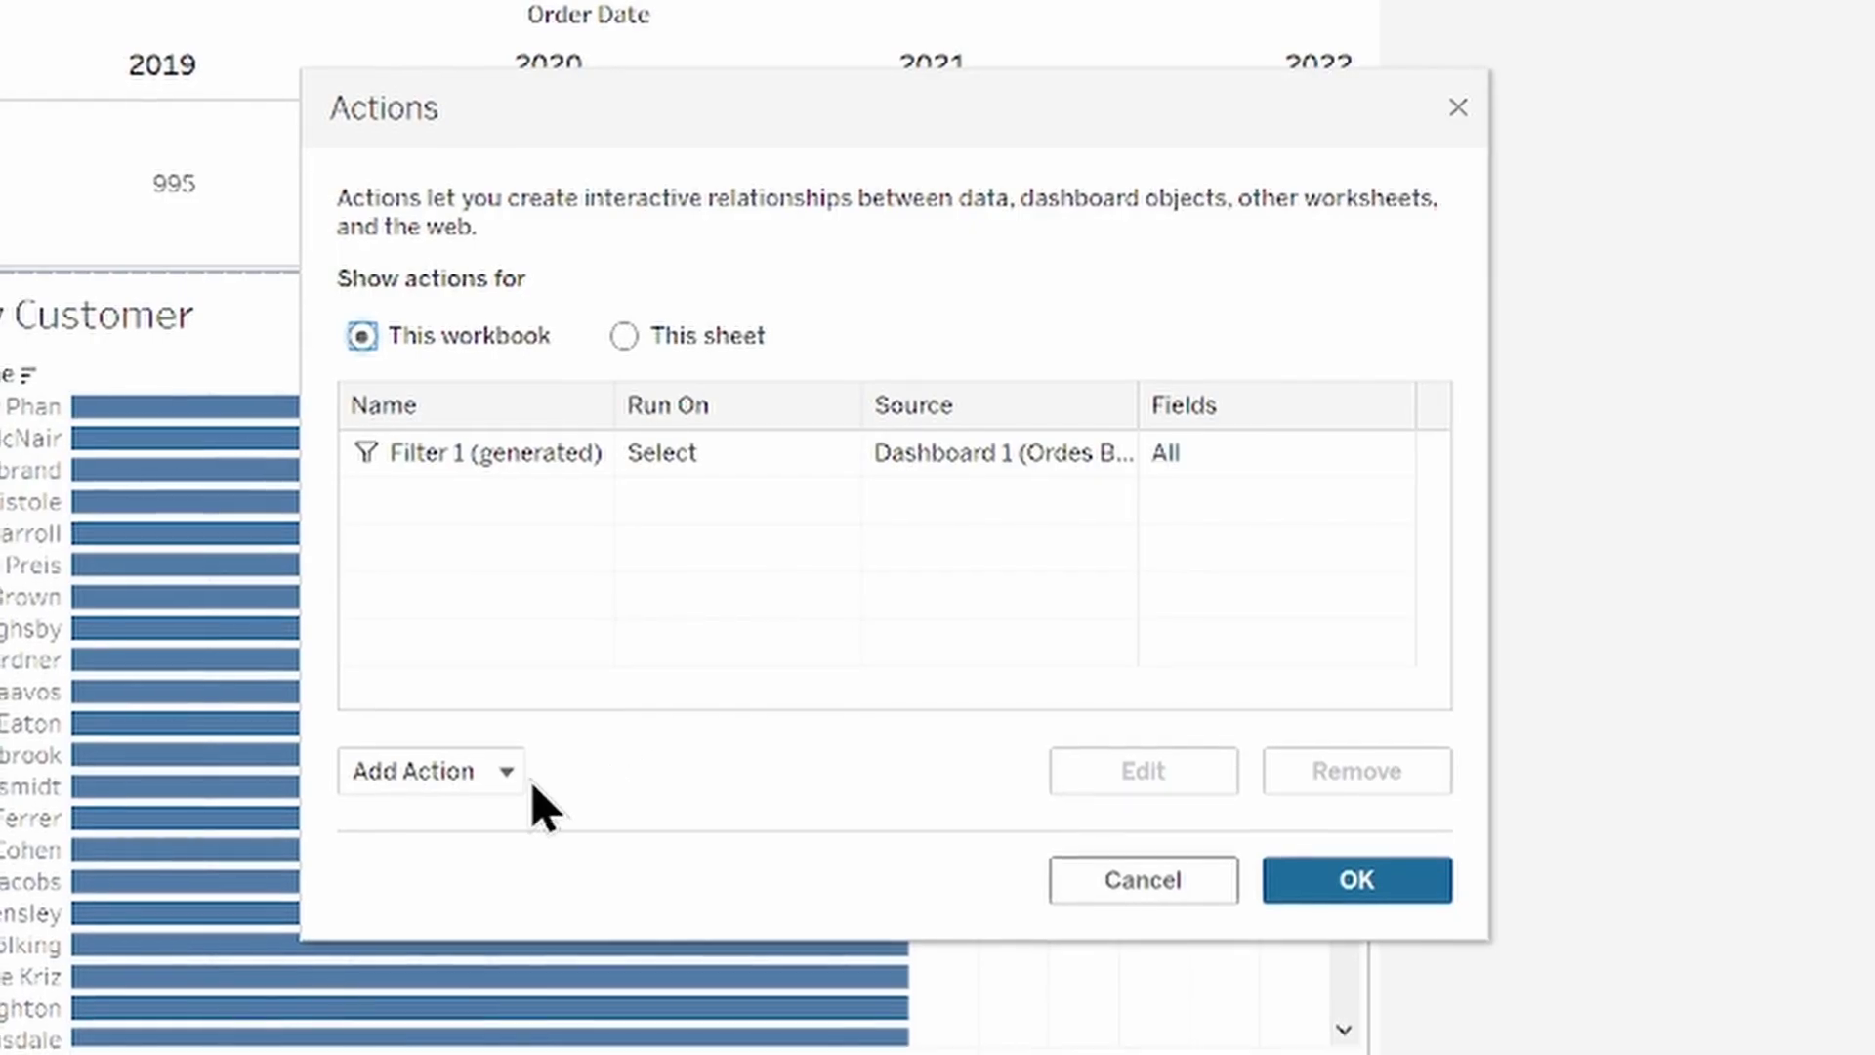
click(501, 771)
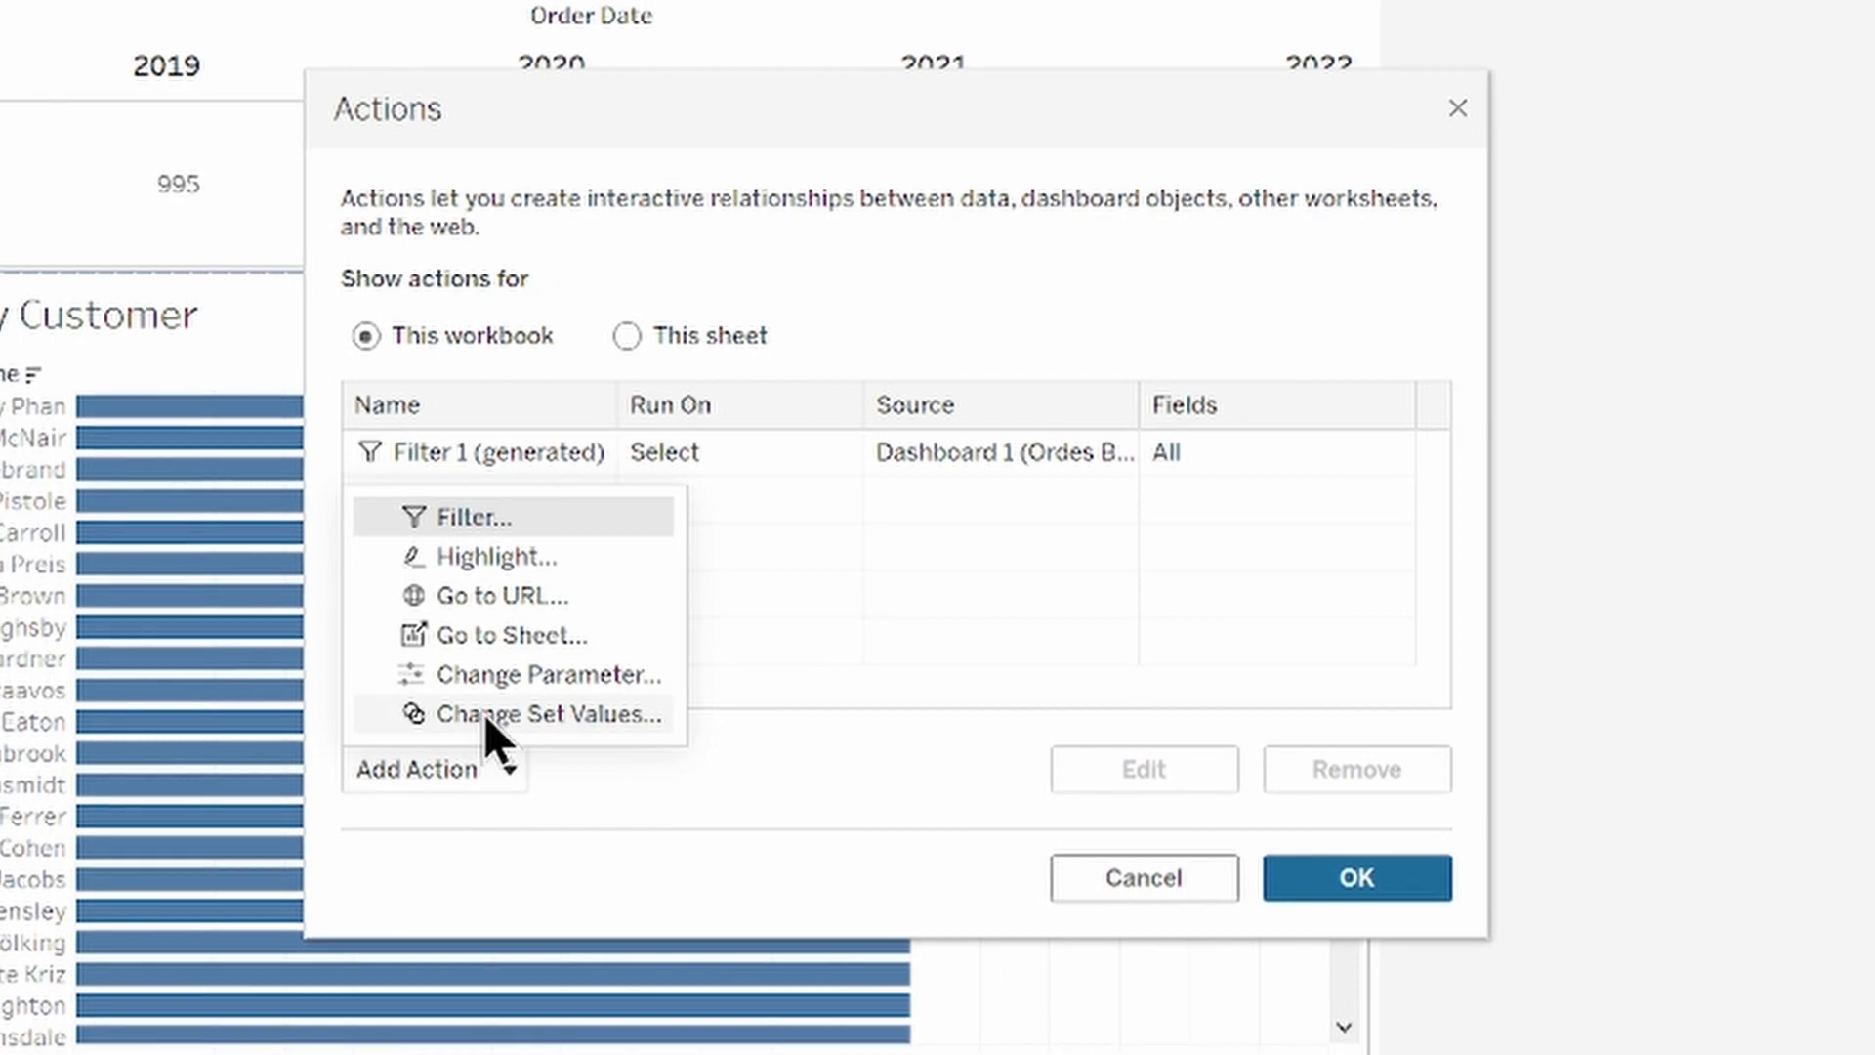
click(496, 598)
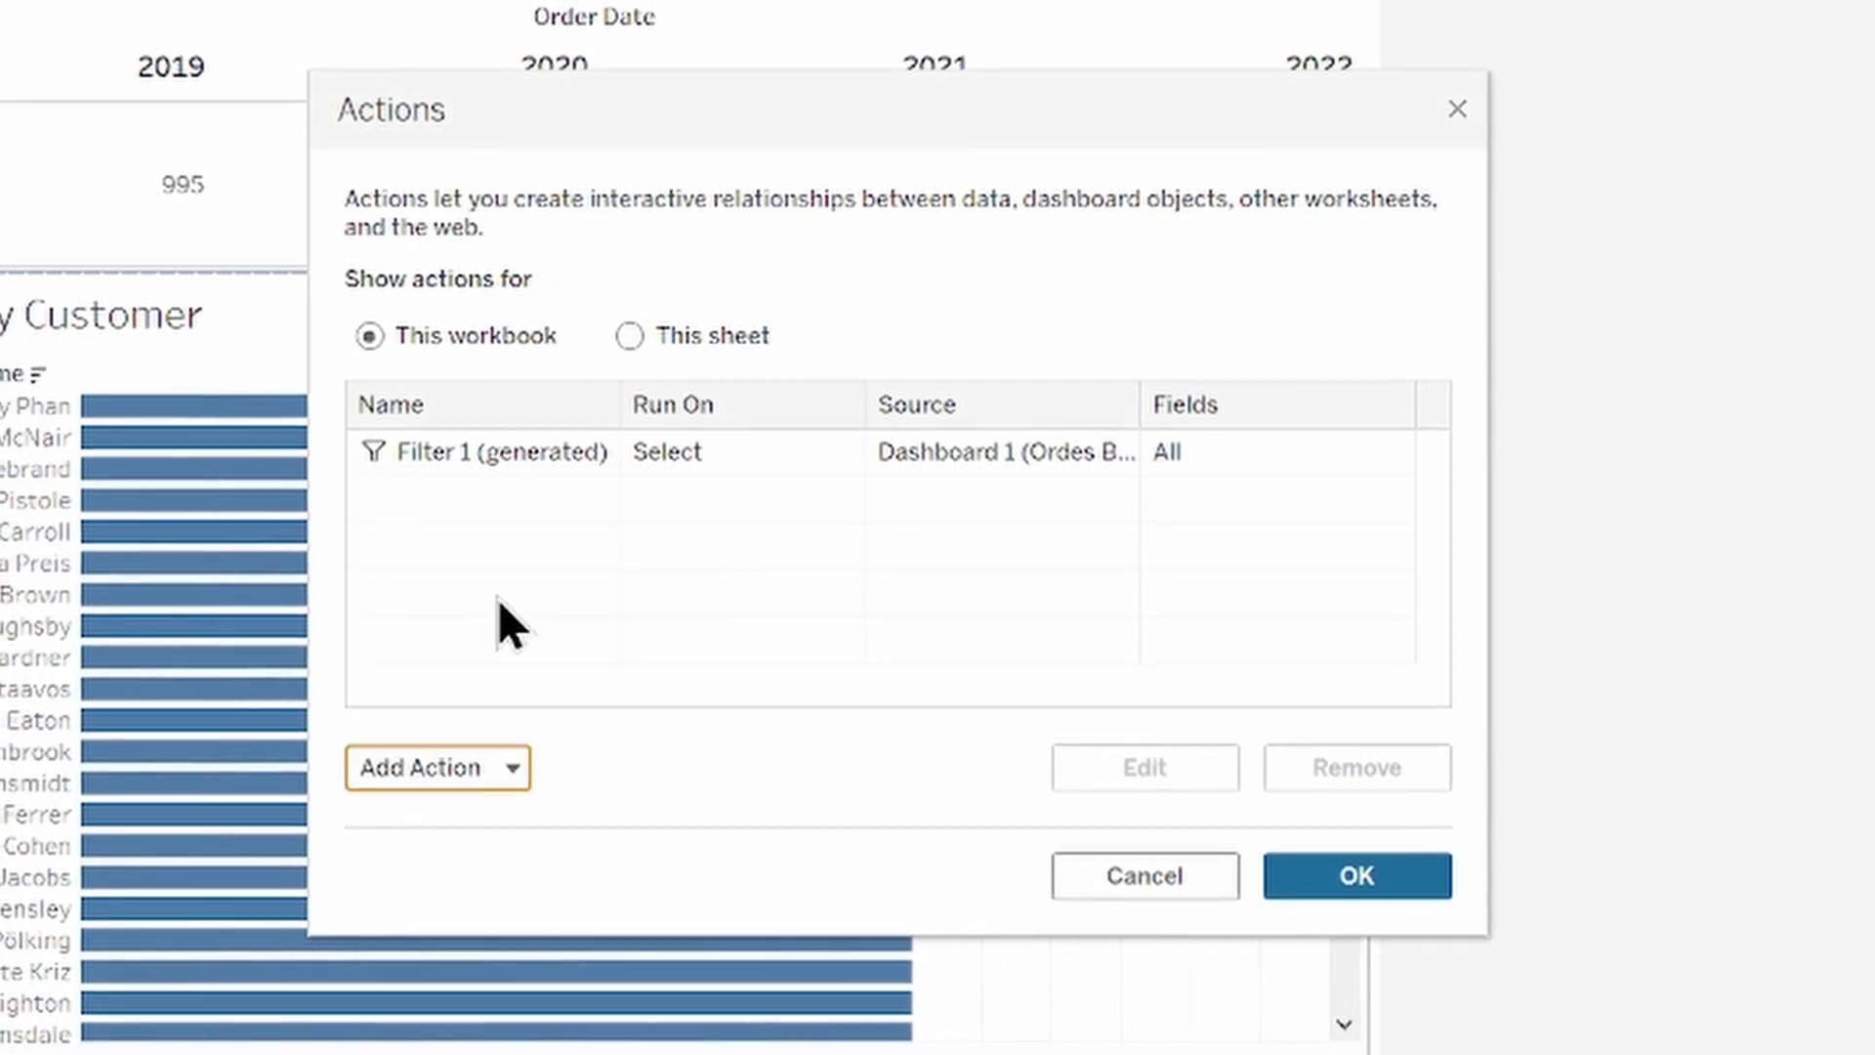
- Name the URL action 'Mailing', source it only from Orders by Customer, and run on Select
key(BackSpace)
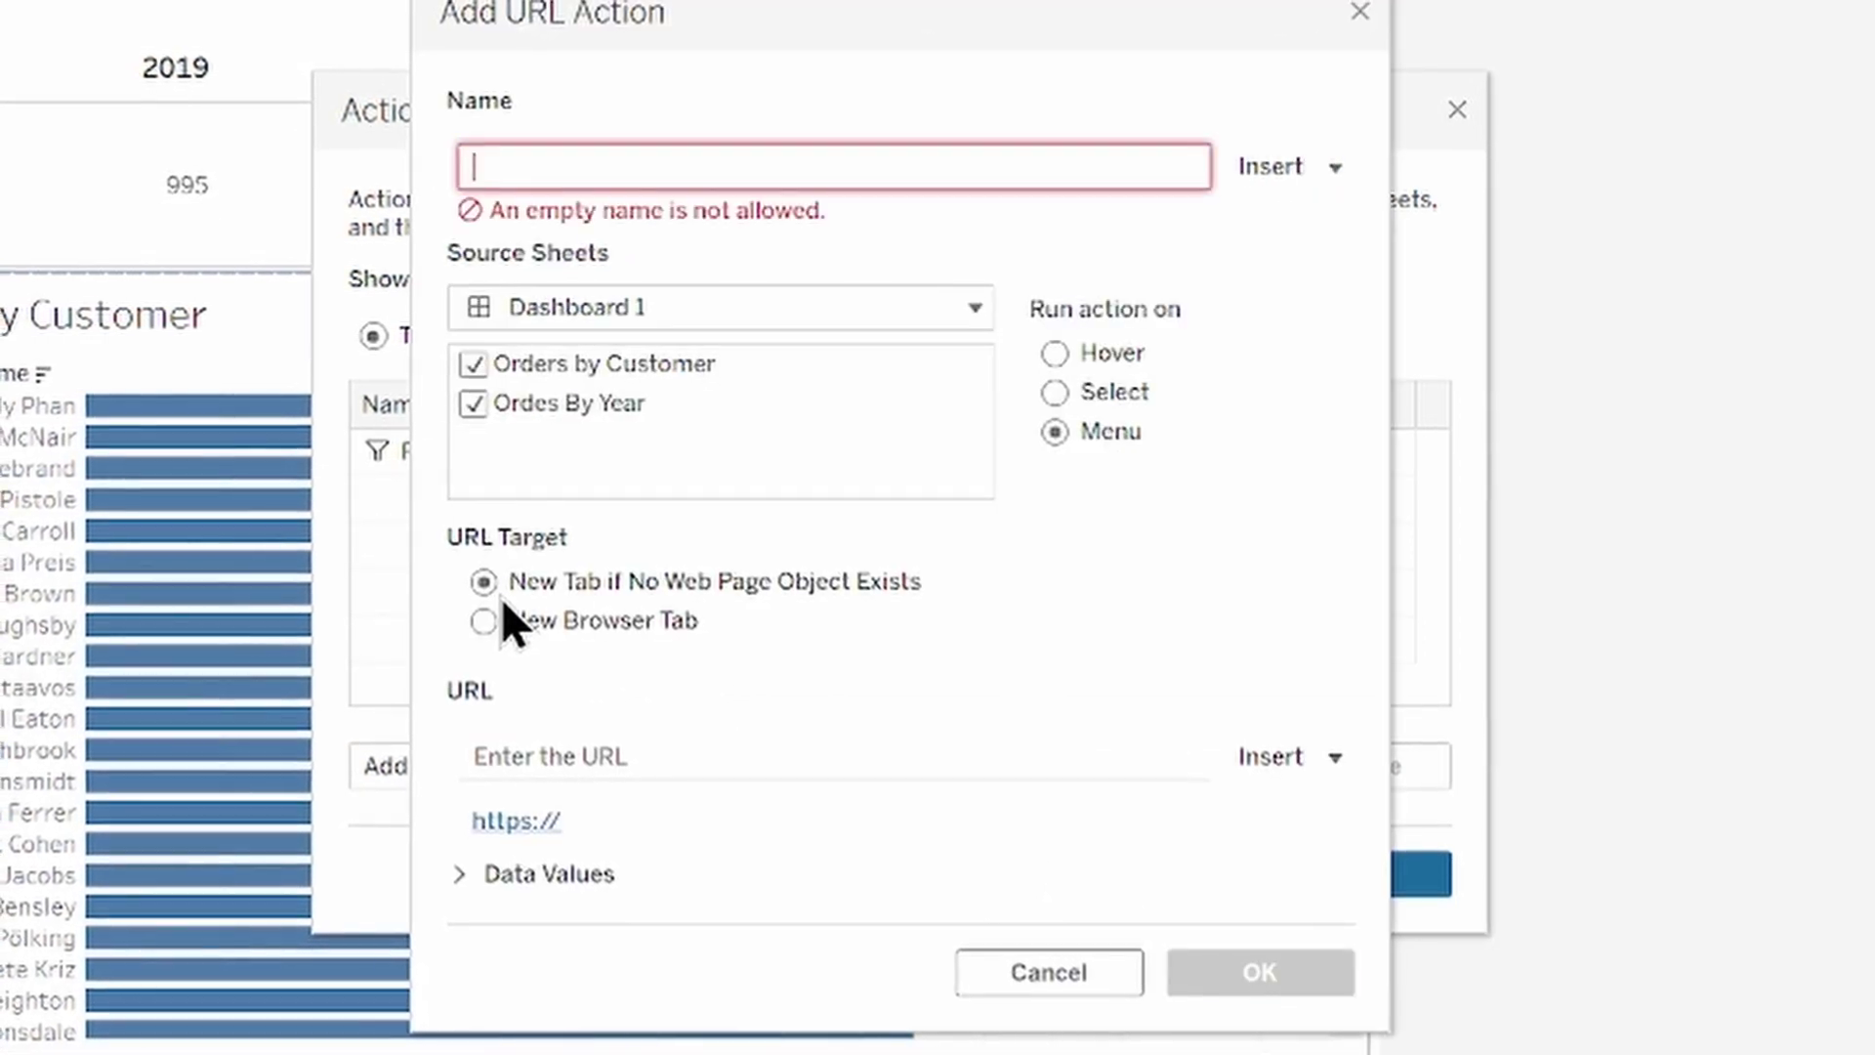
text(Mailing)
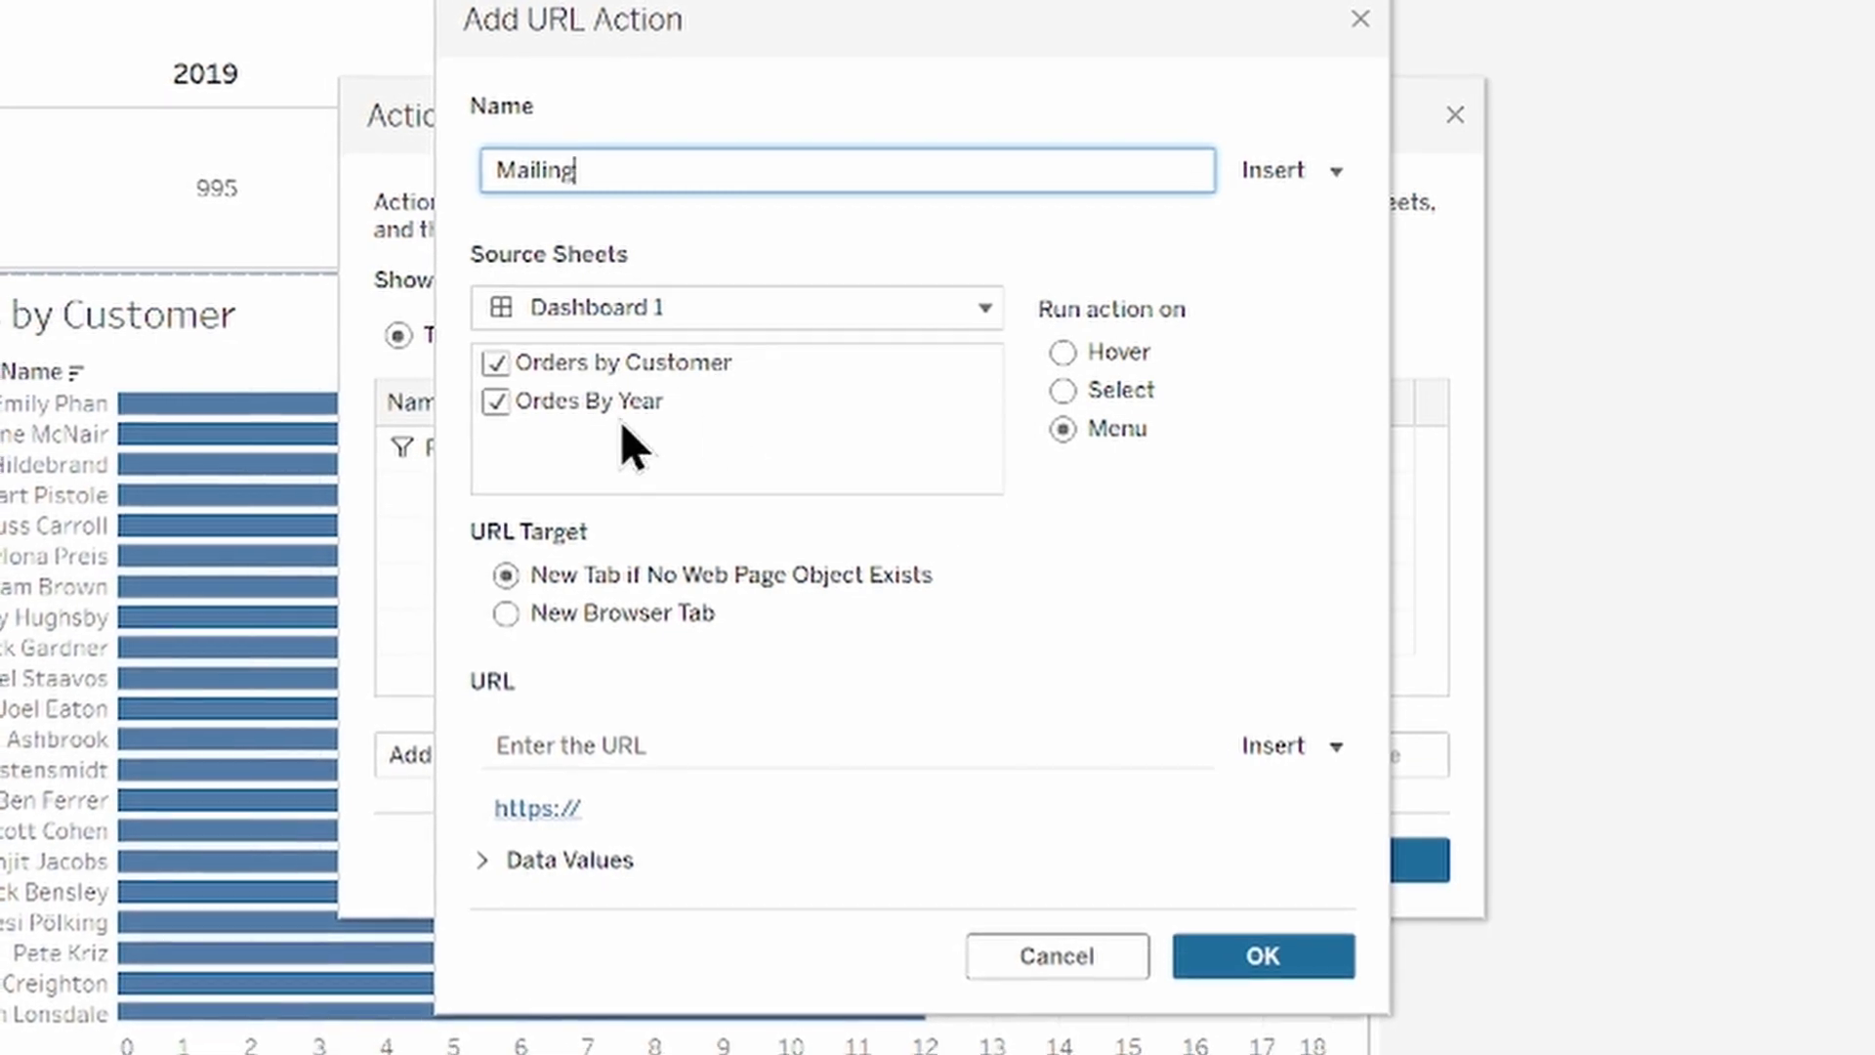
click(496, 400)
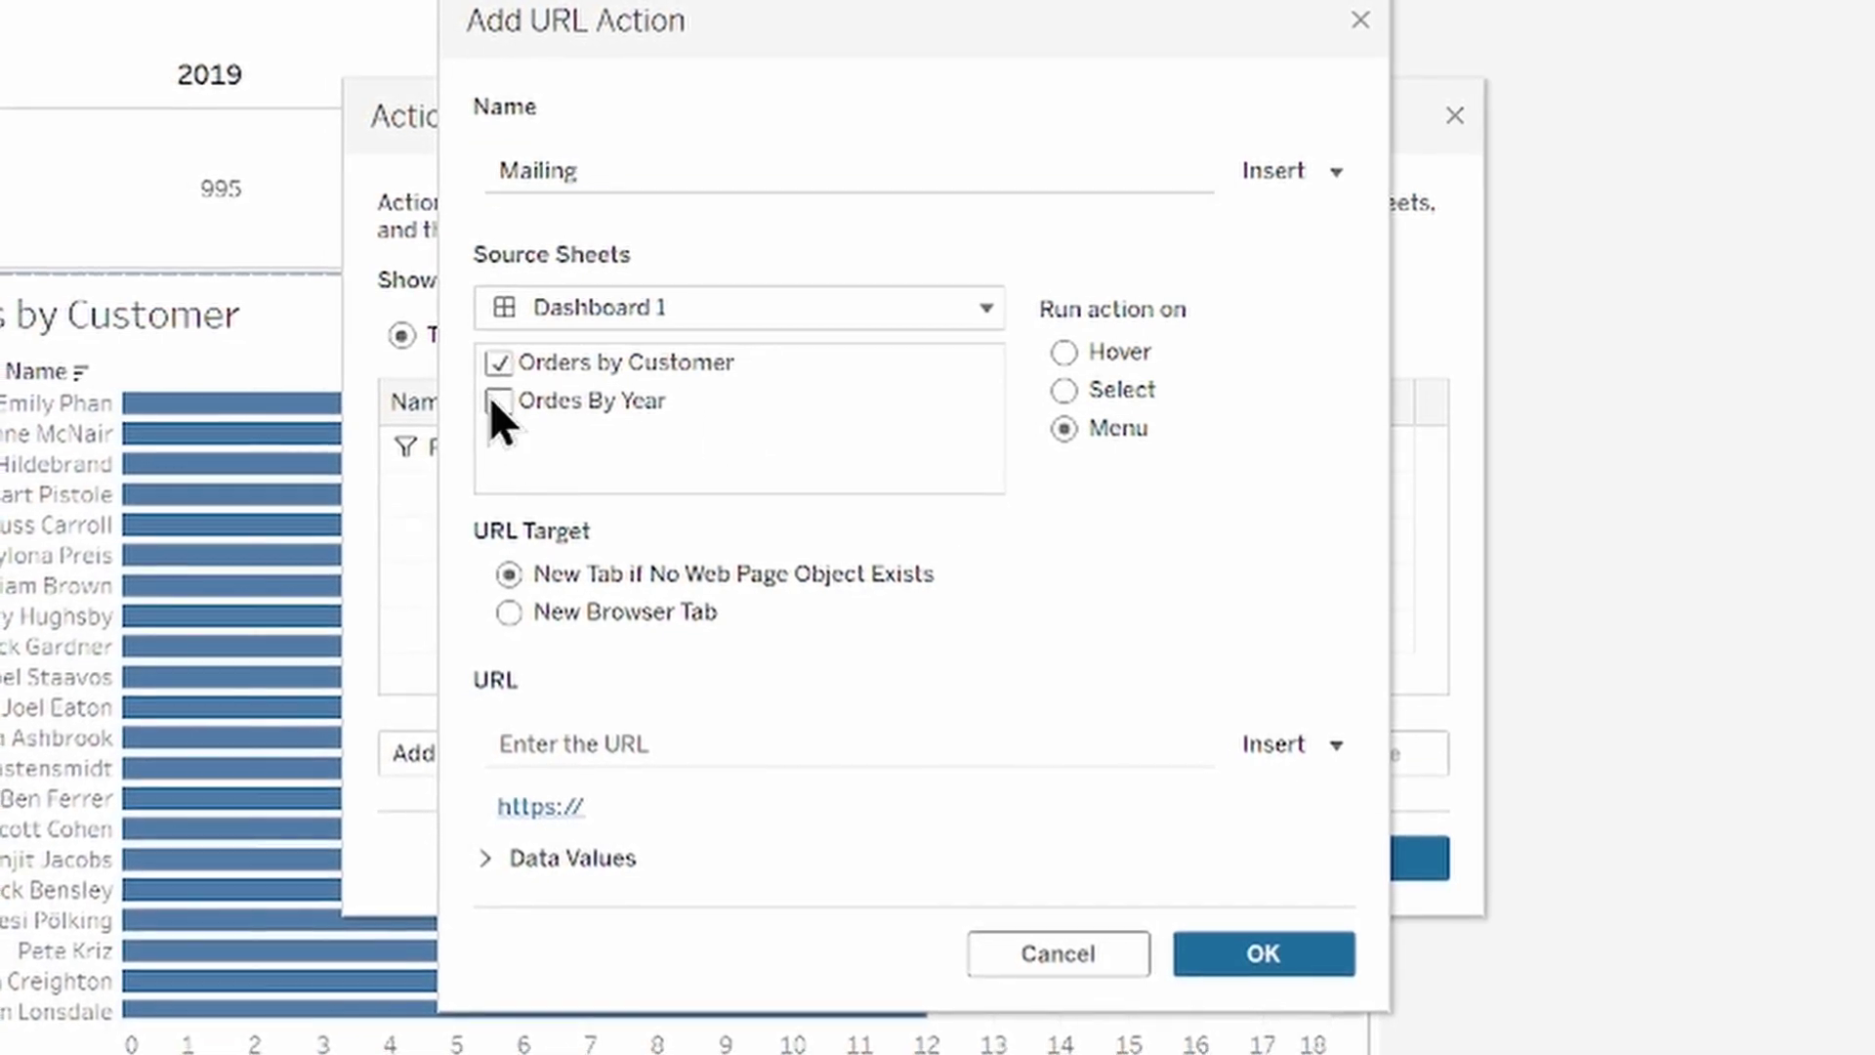
click(1062, 391)
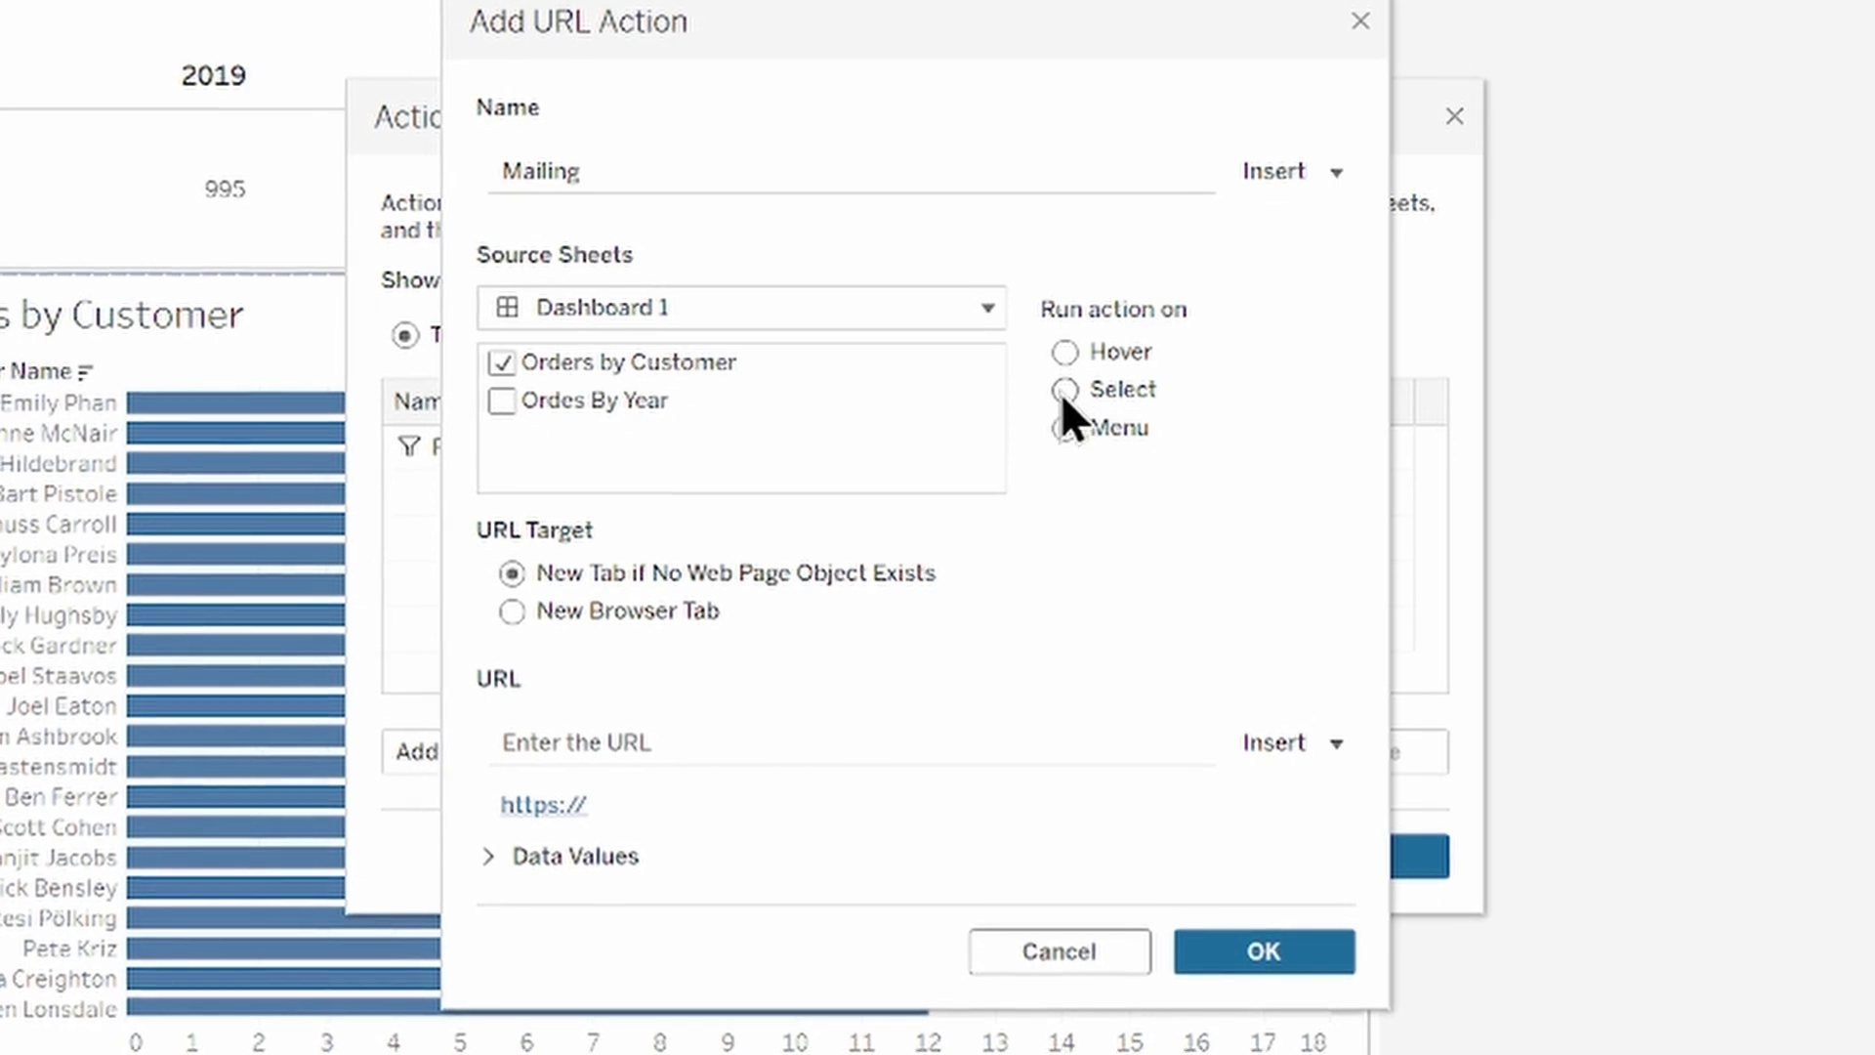
key(Tab)
key(Tab)
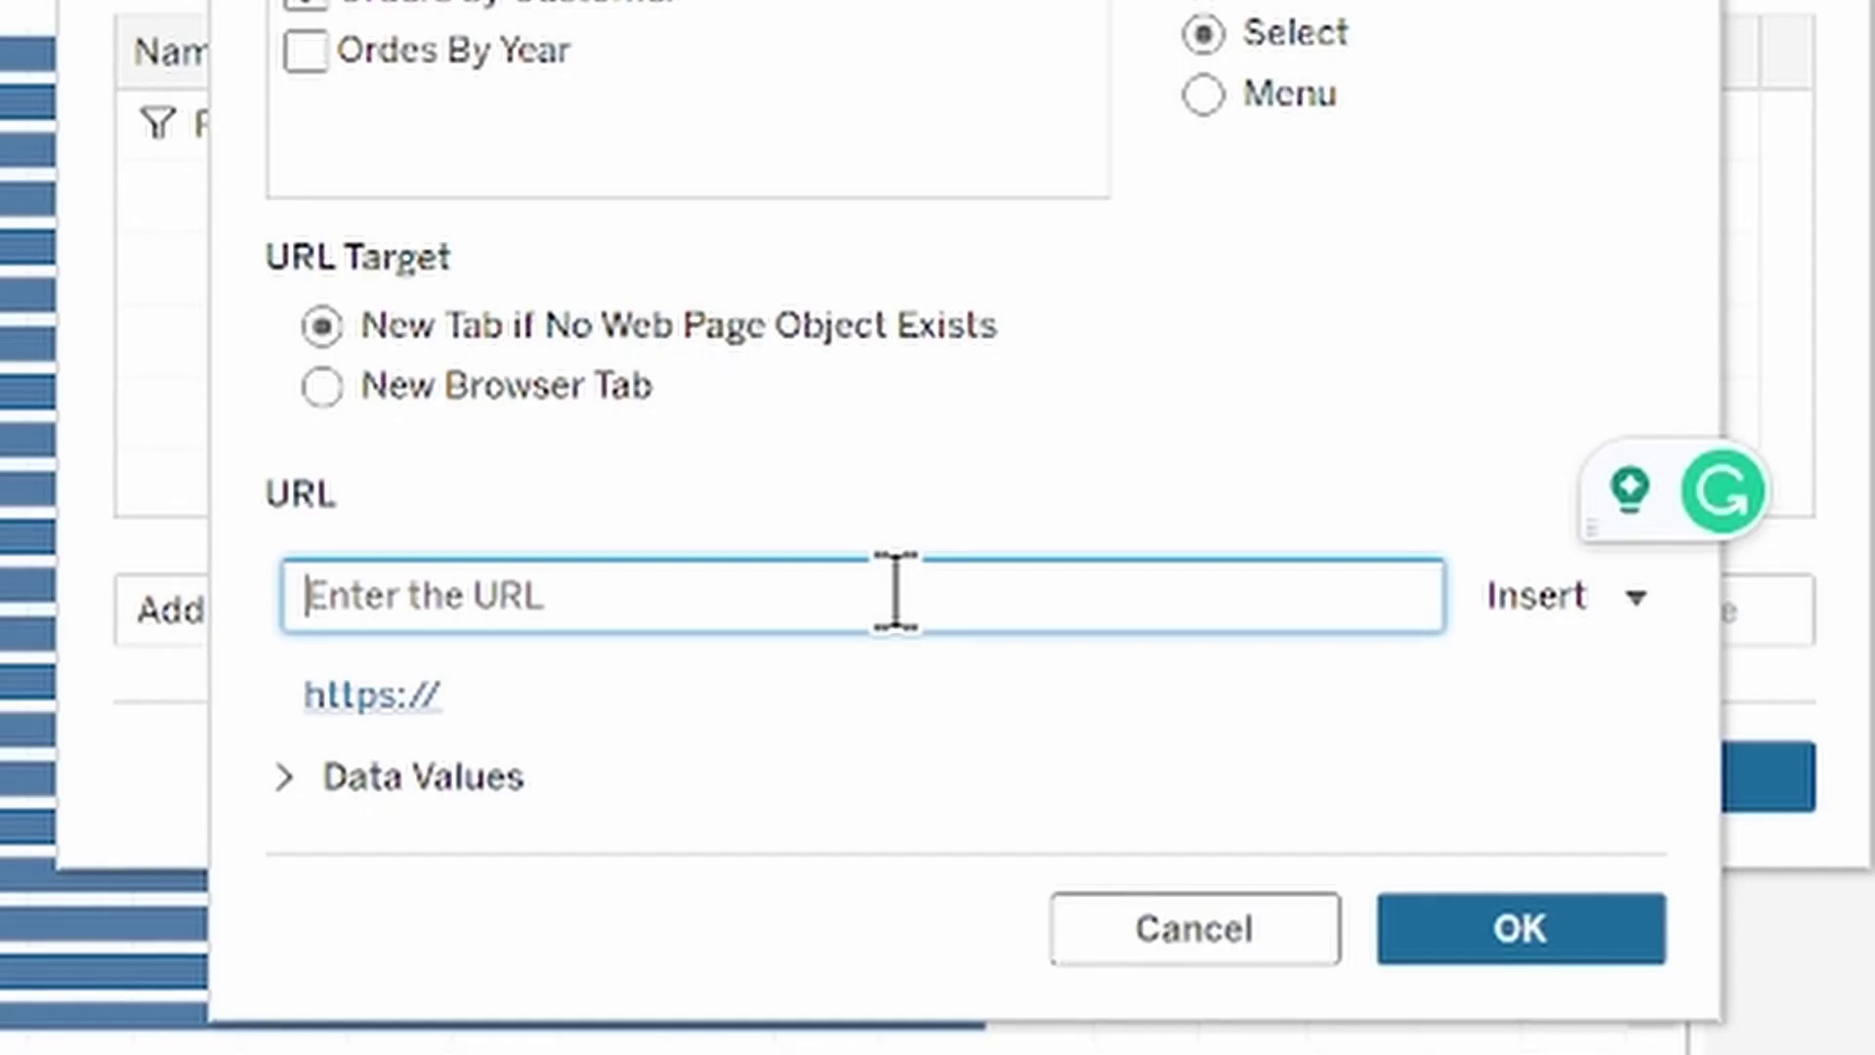
- Set the Mailing URL to 'Mailto:' followed by the Email Address field
text(Ma)
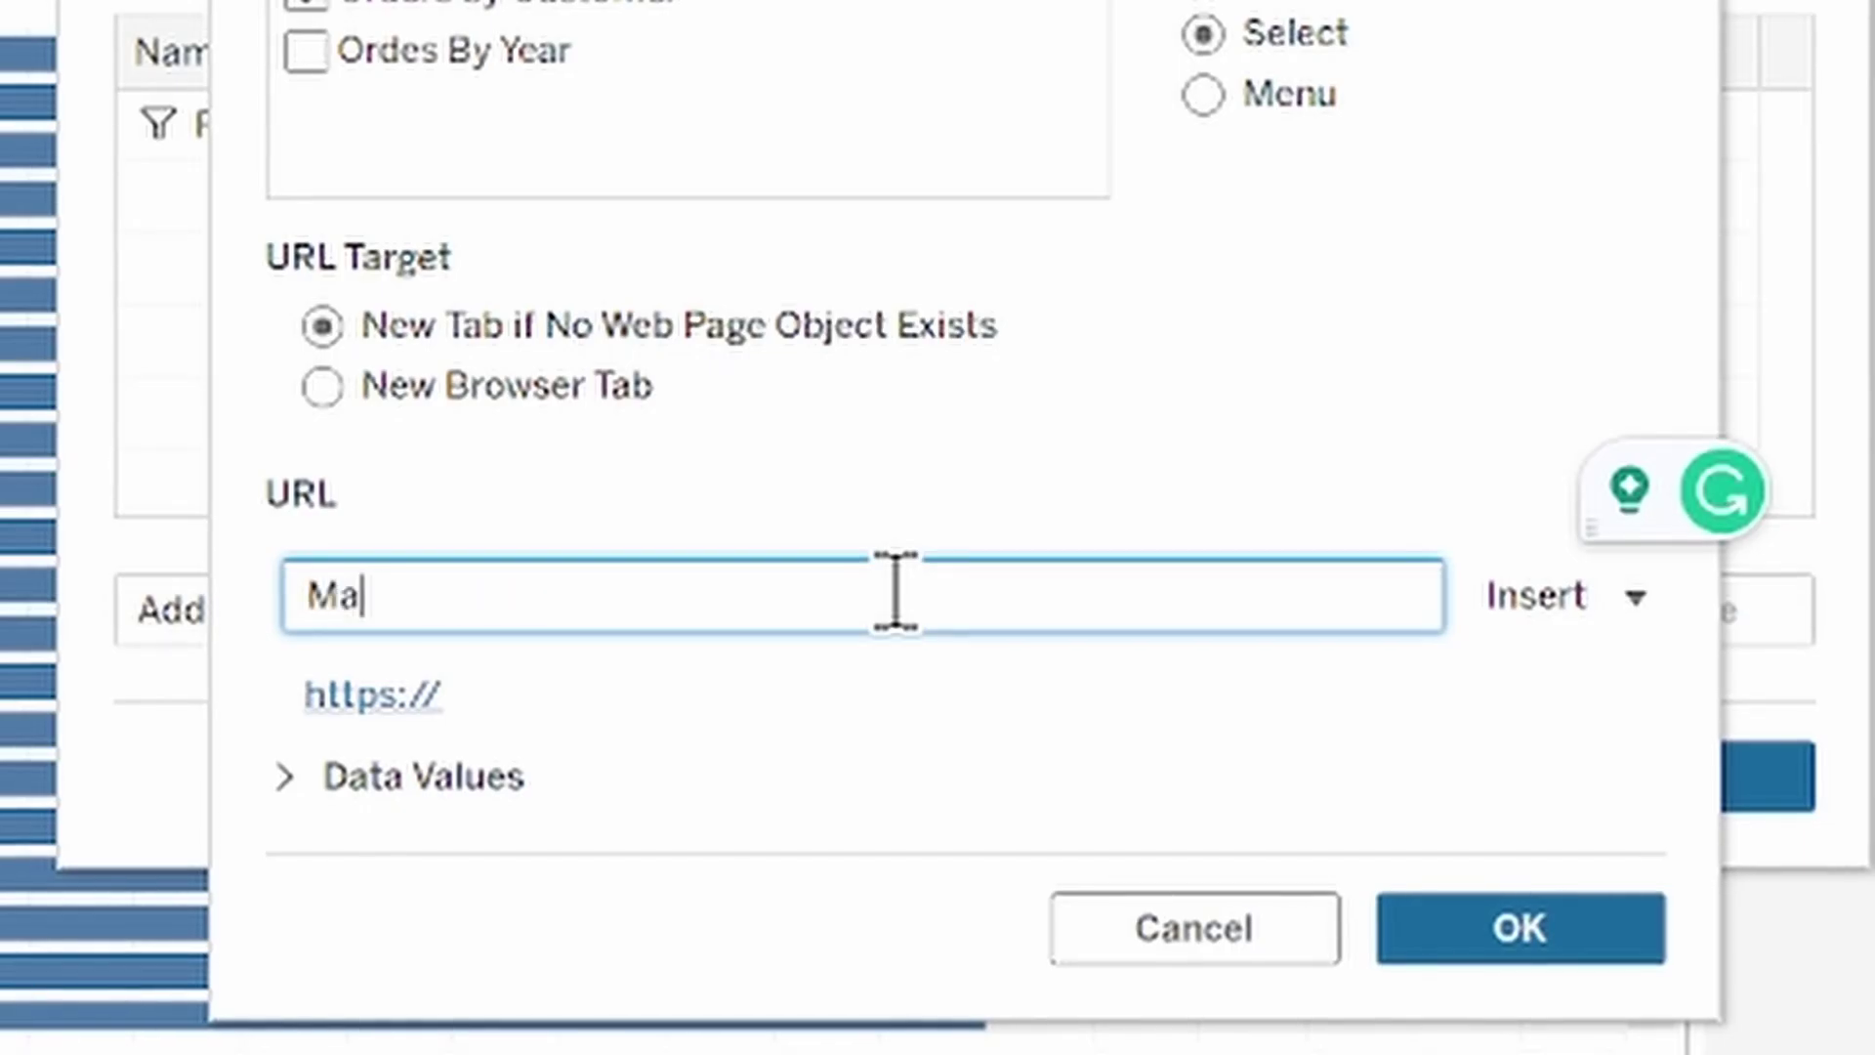
text(ilto:)
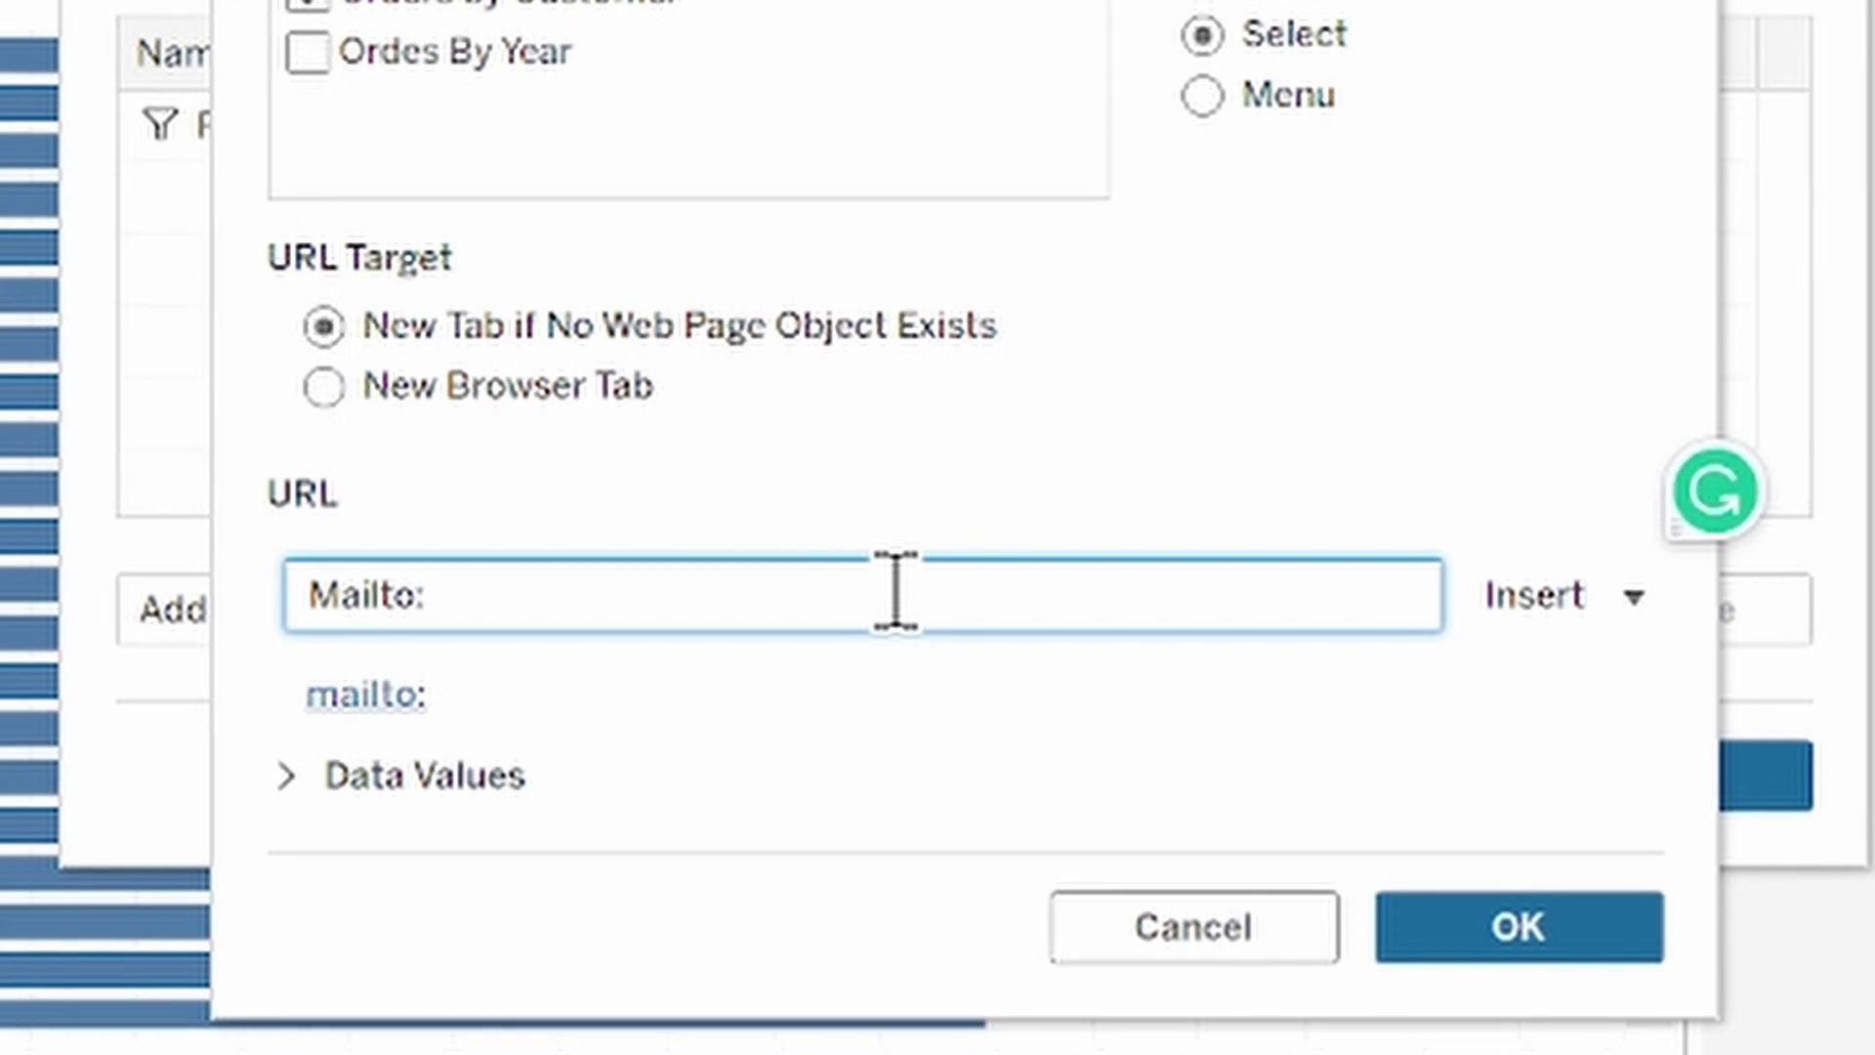
click(1584, 625)
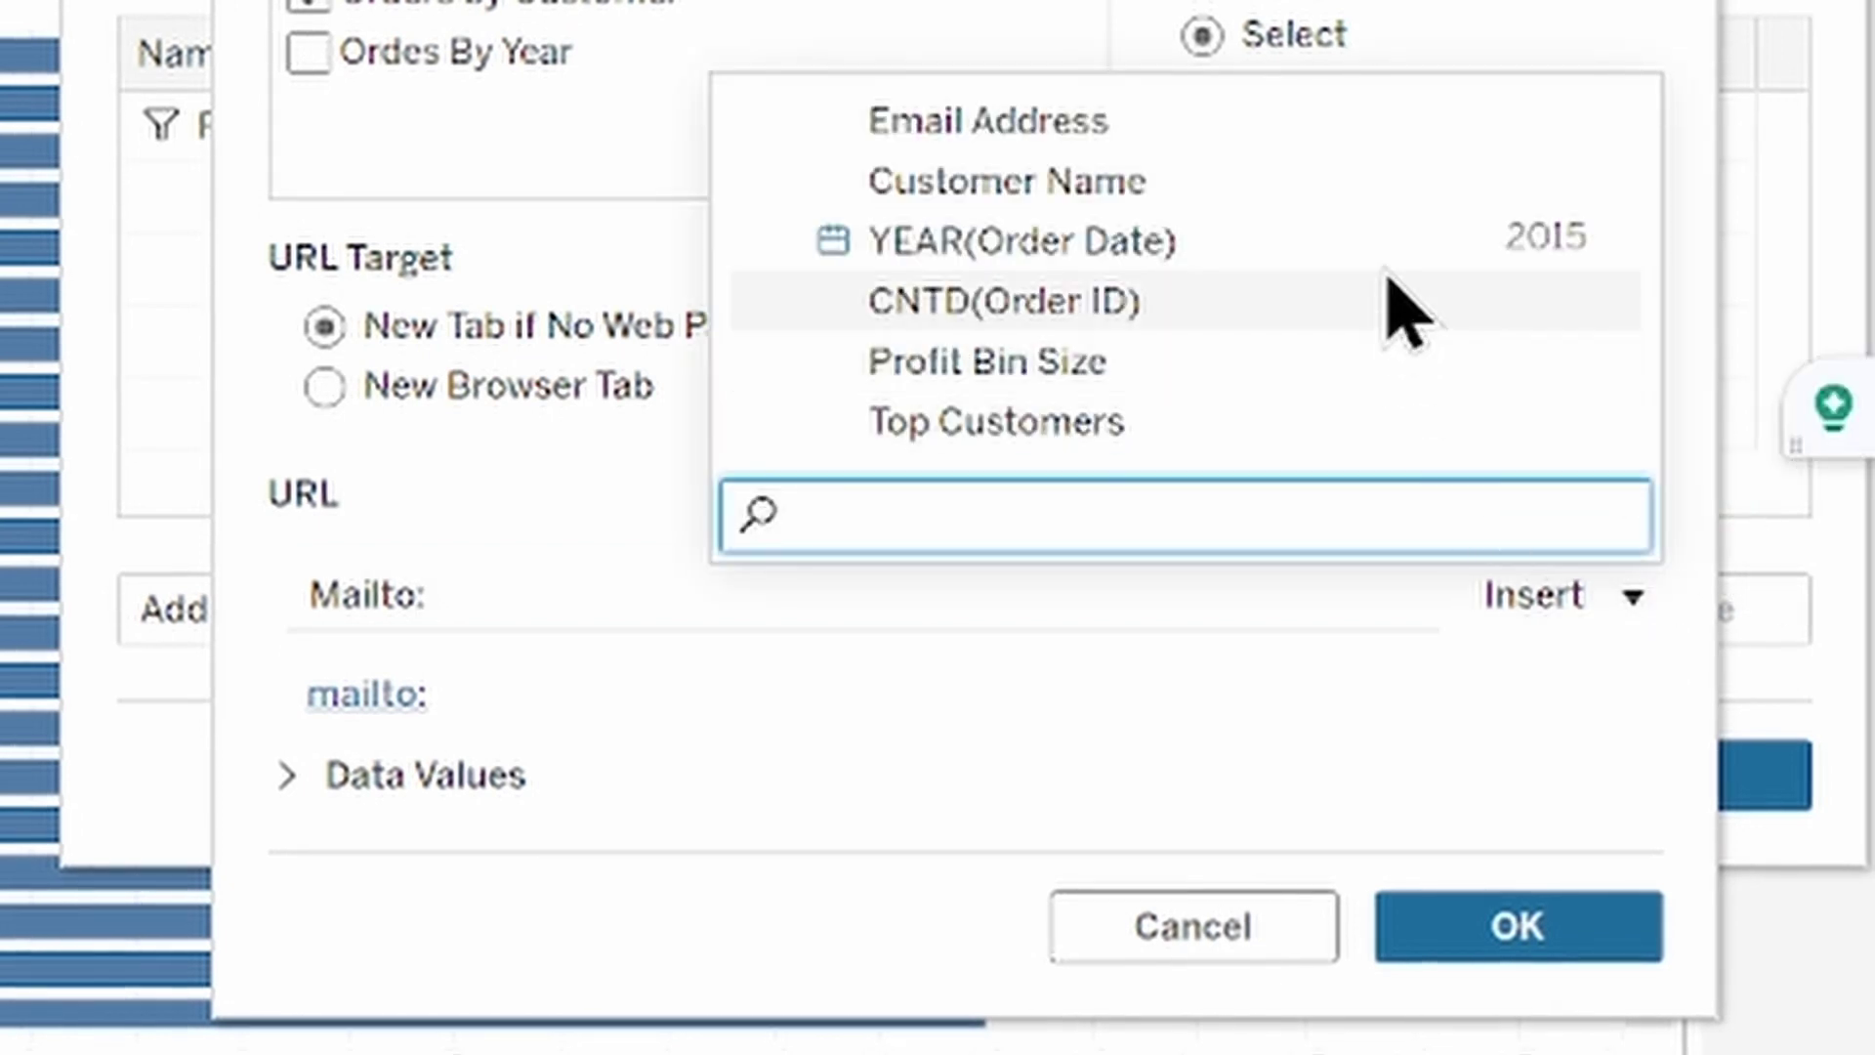
click(1365, 144)
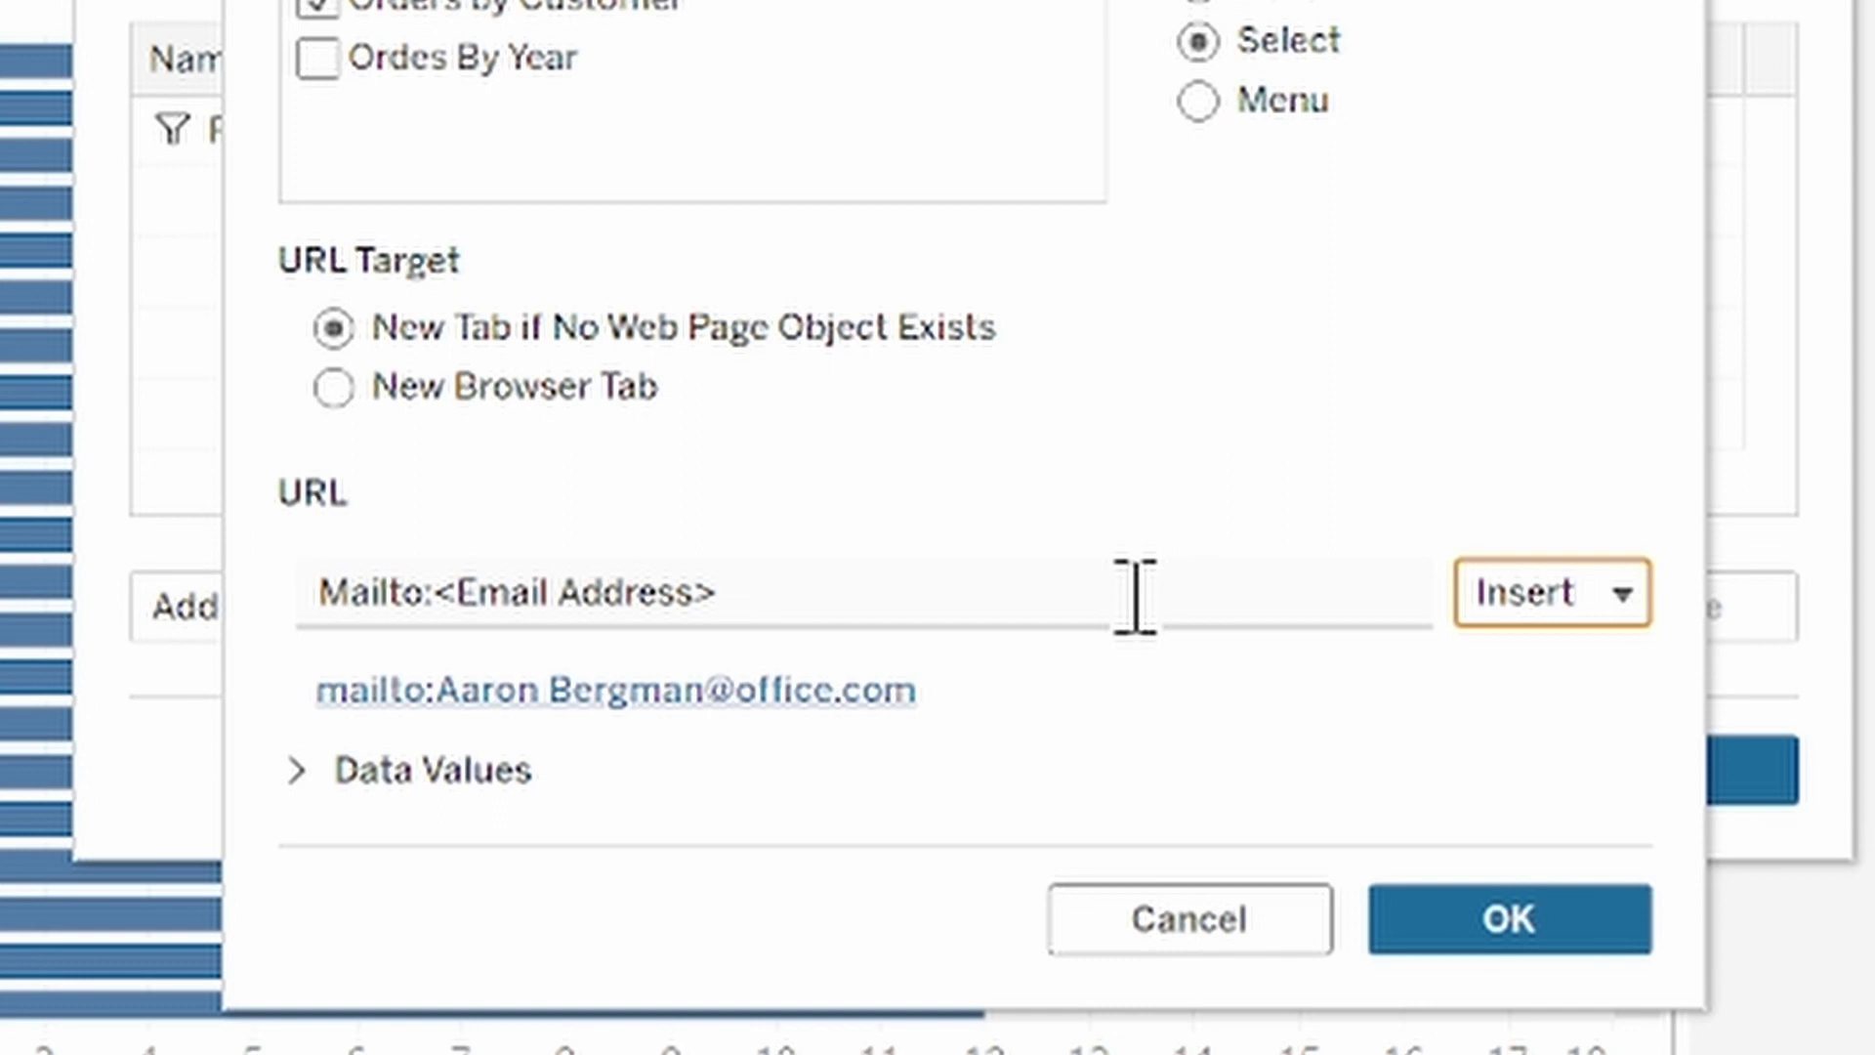
- Append '?subject=Thank you for choosing us' to the end of the Mailing URL
click(1042, 595)
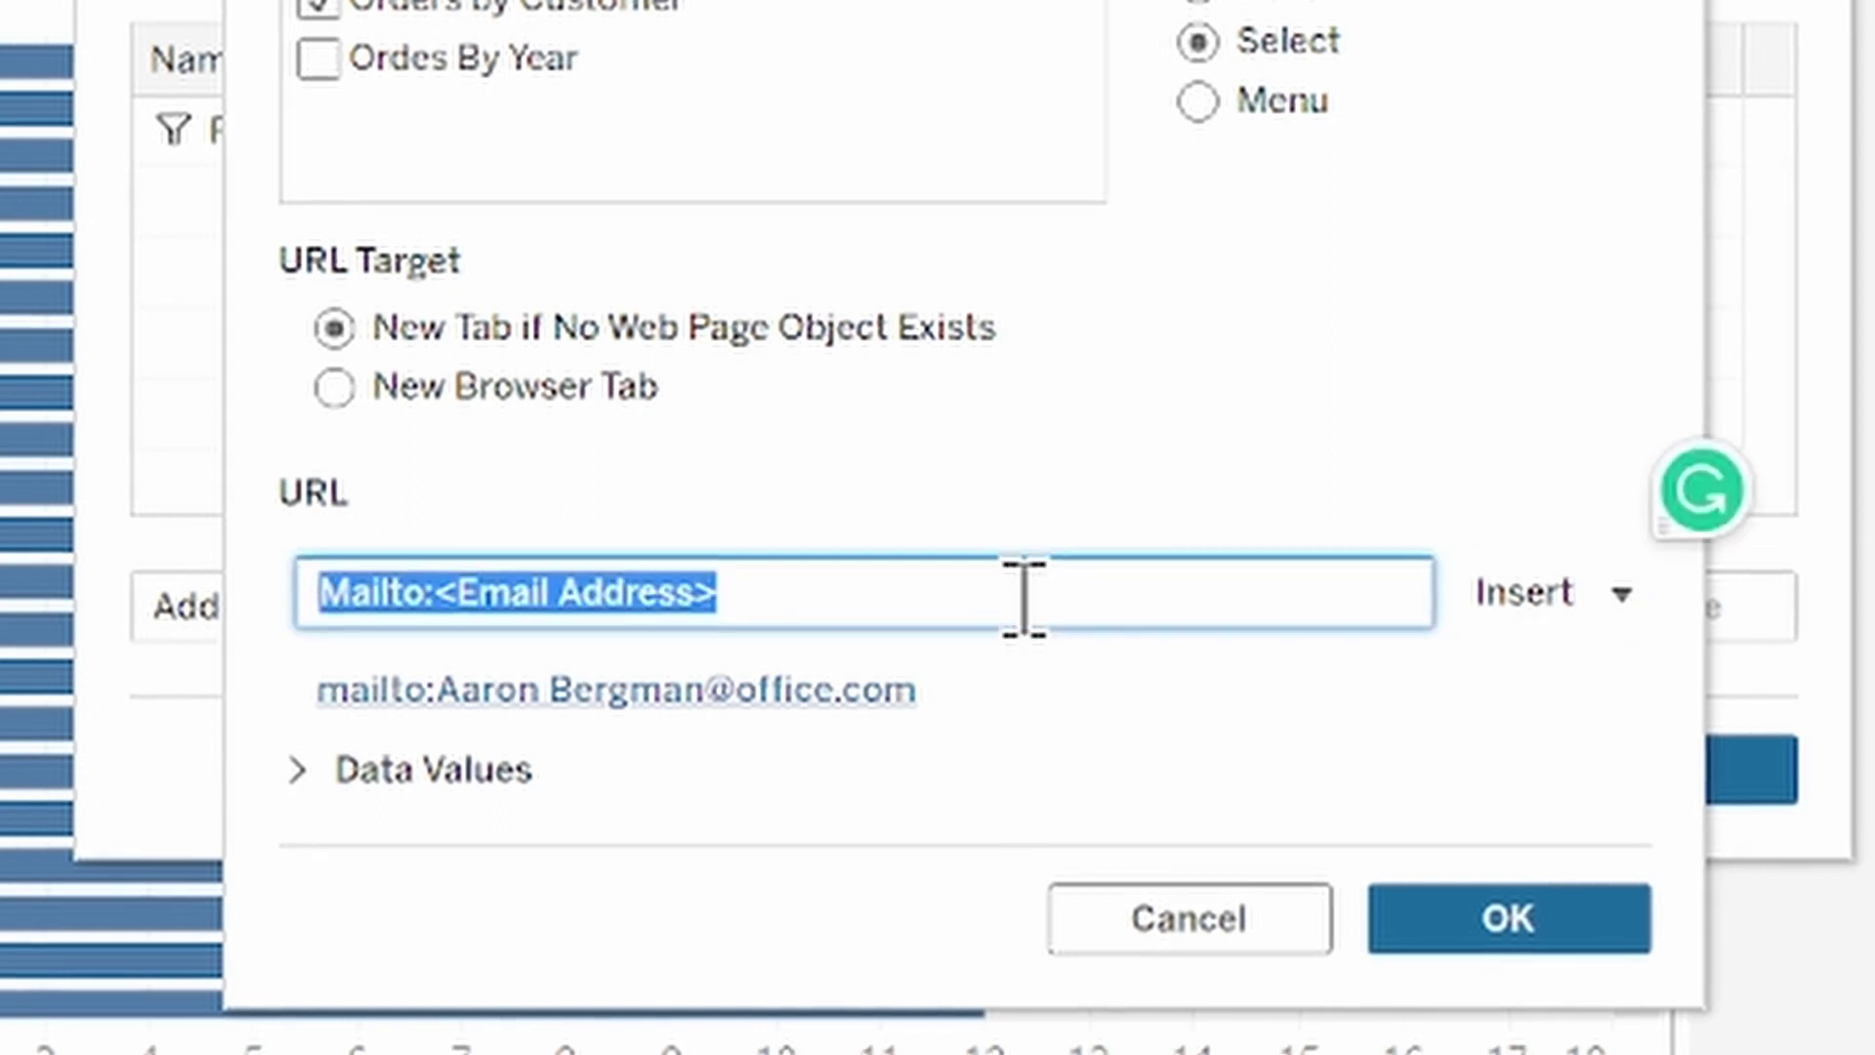
click(1025, 592)
text(?)
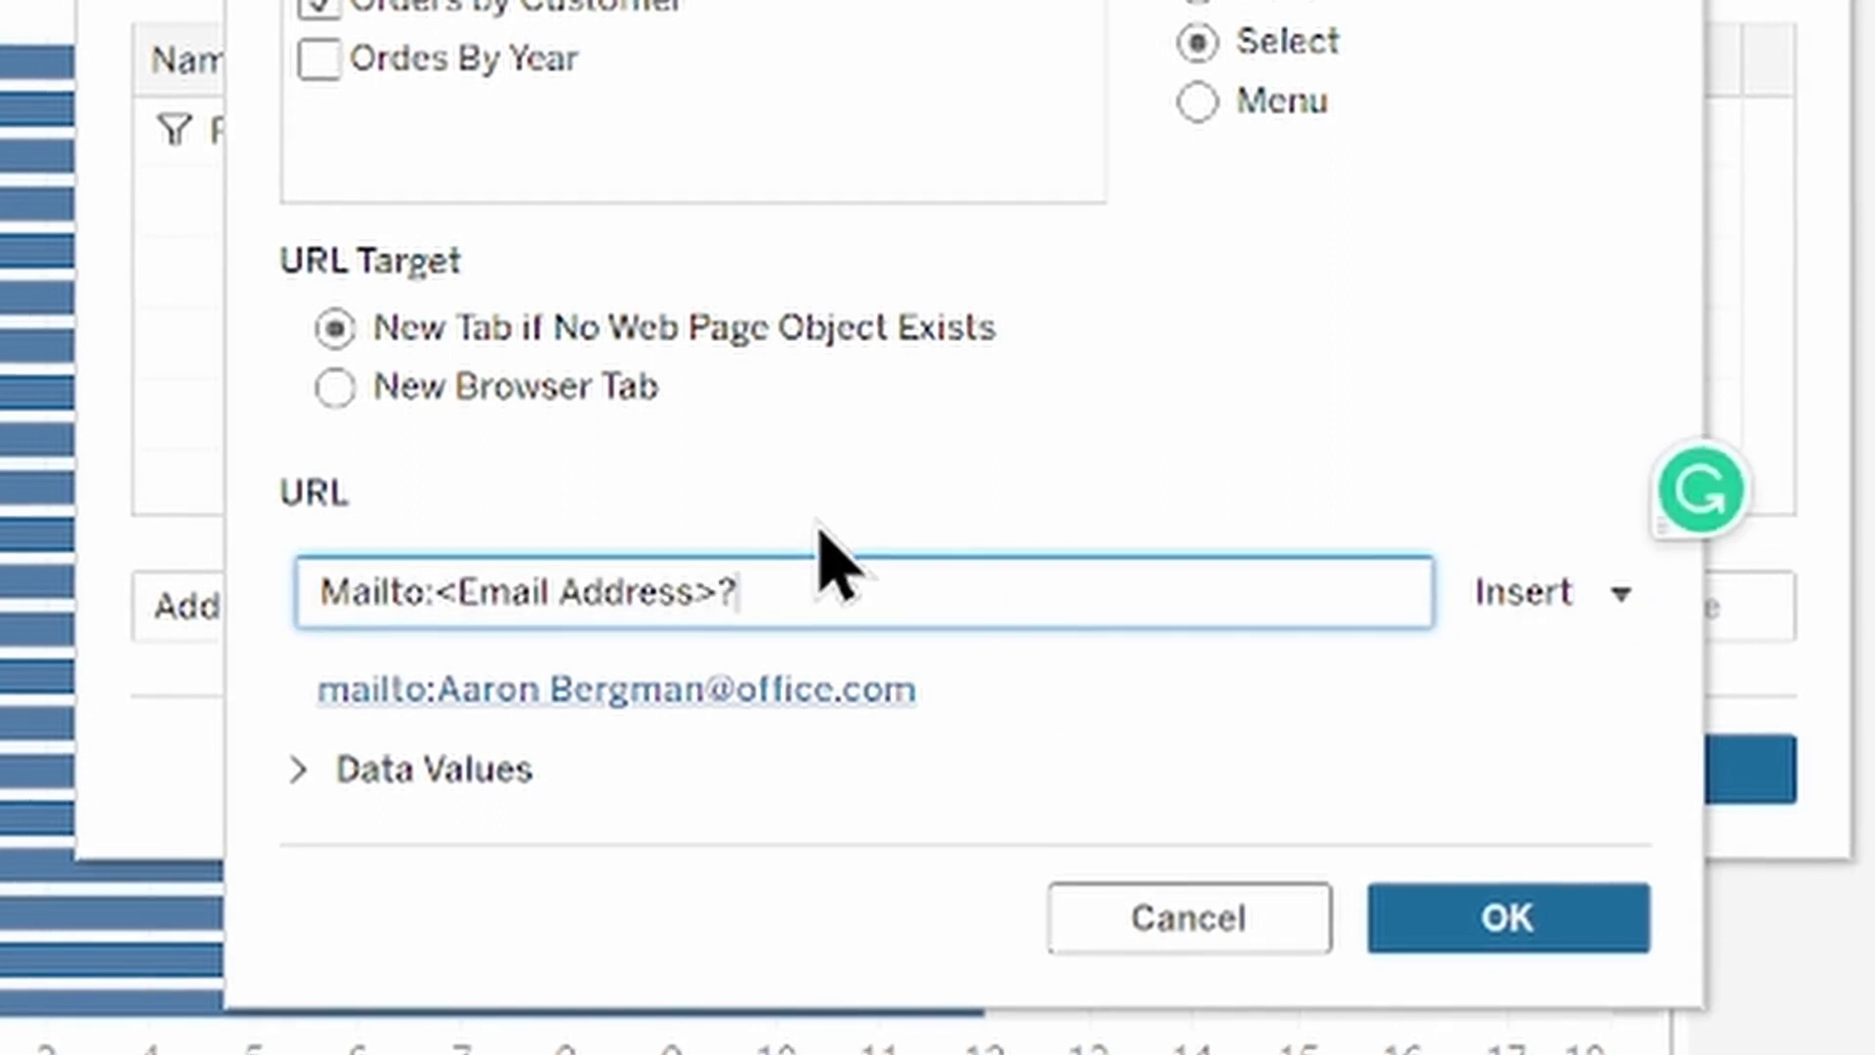
text(subj)
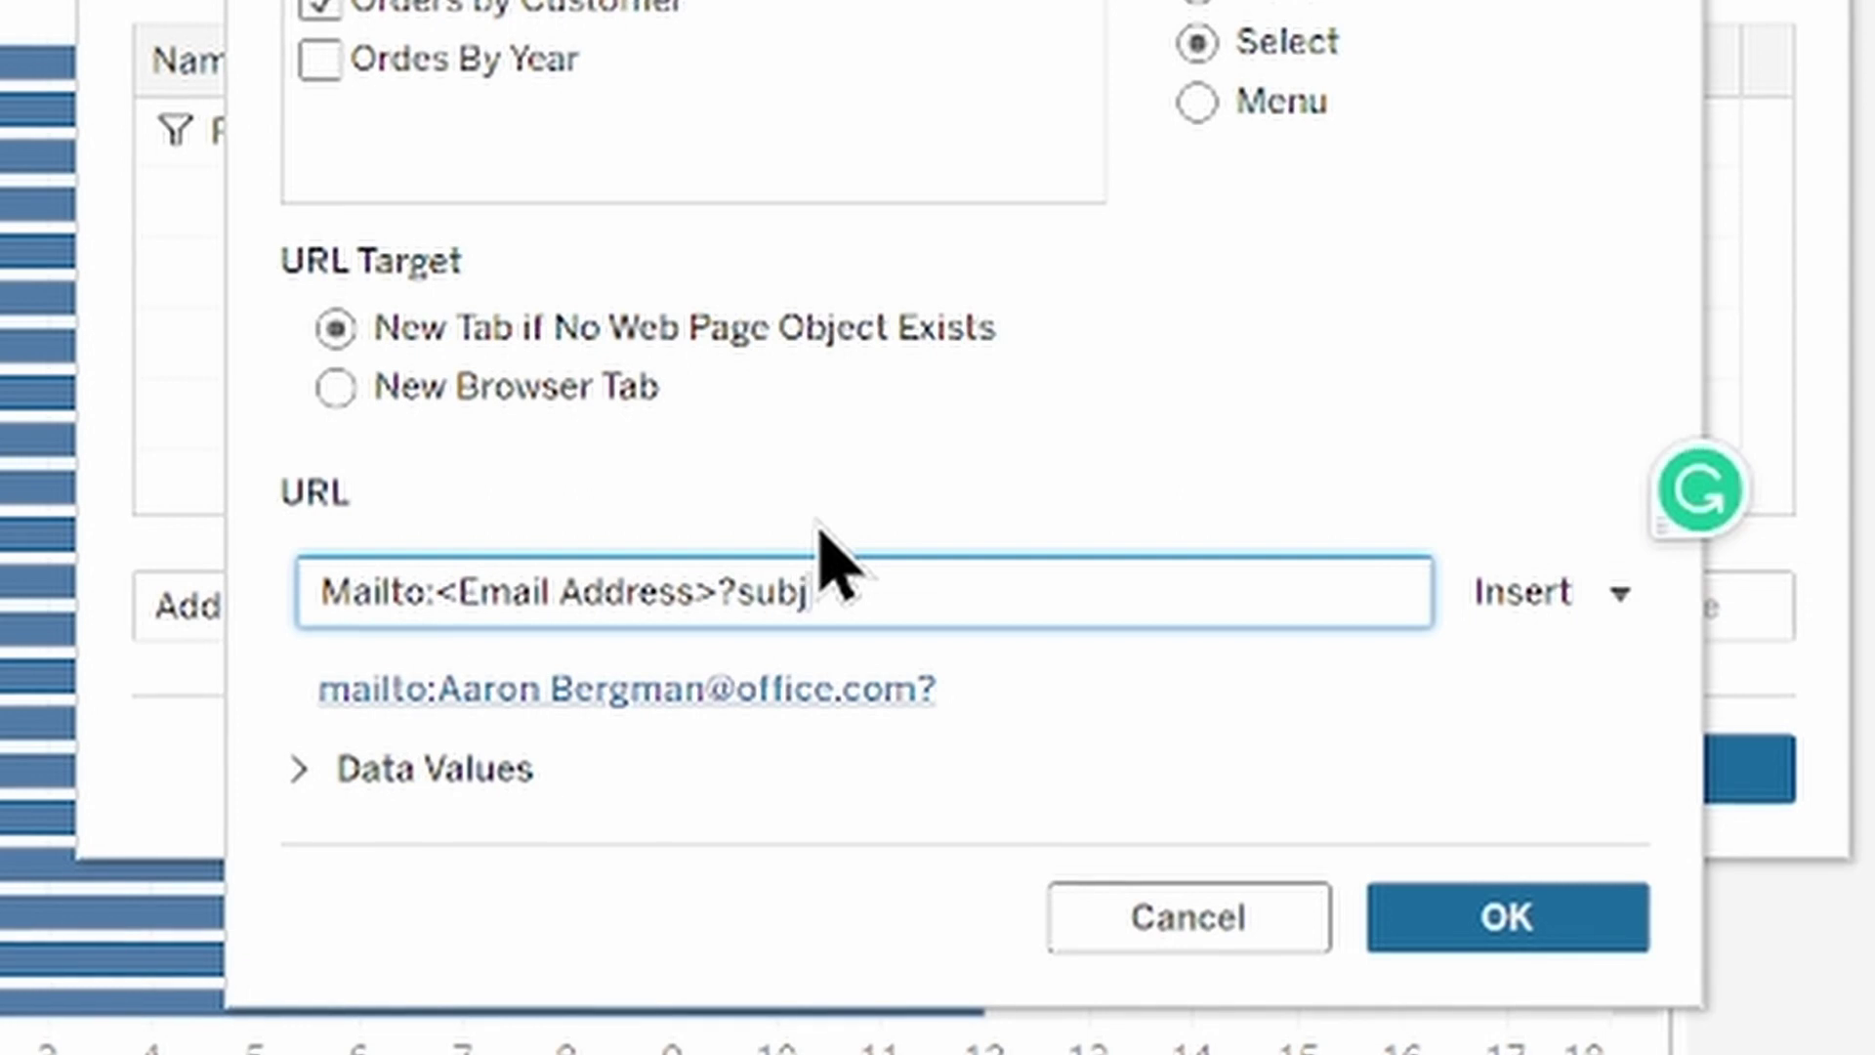
text(ect=)
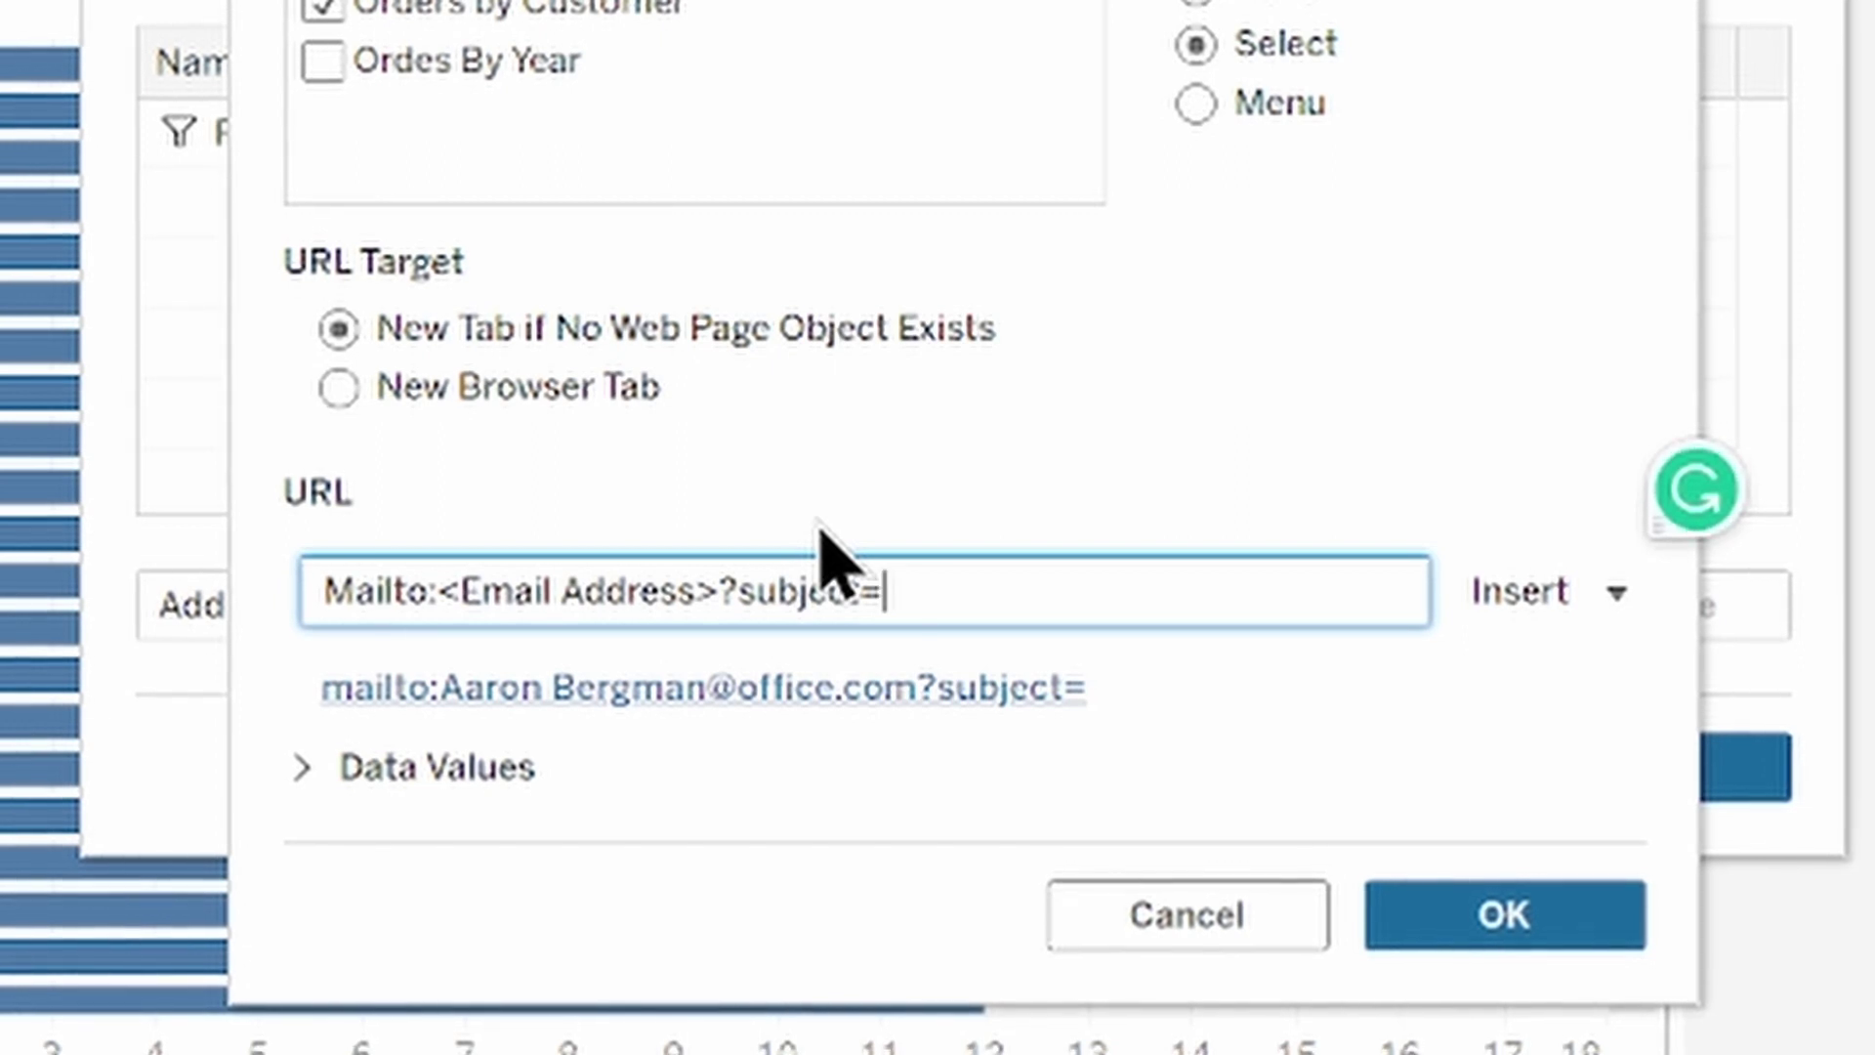
text(Thank)
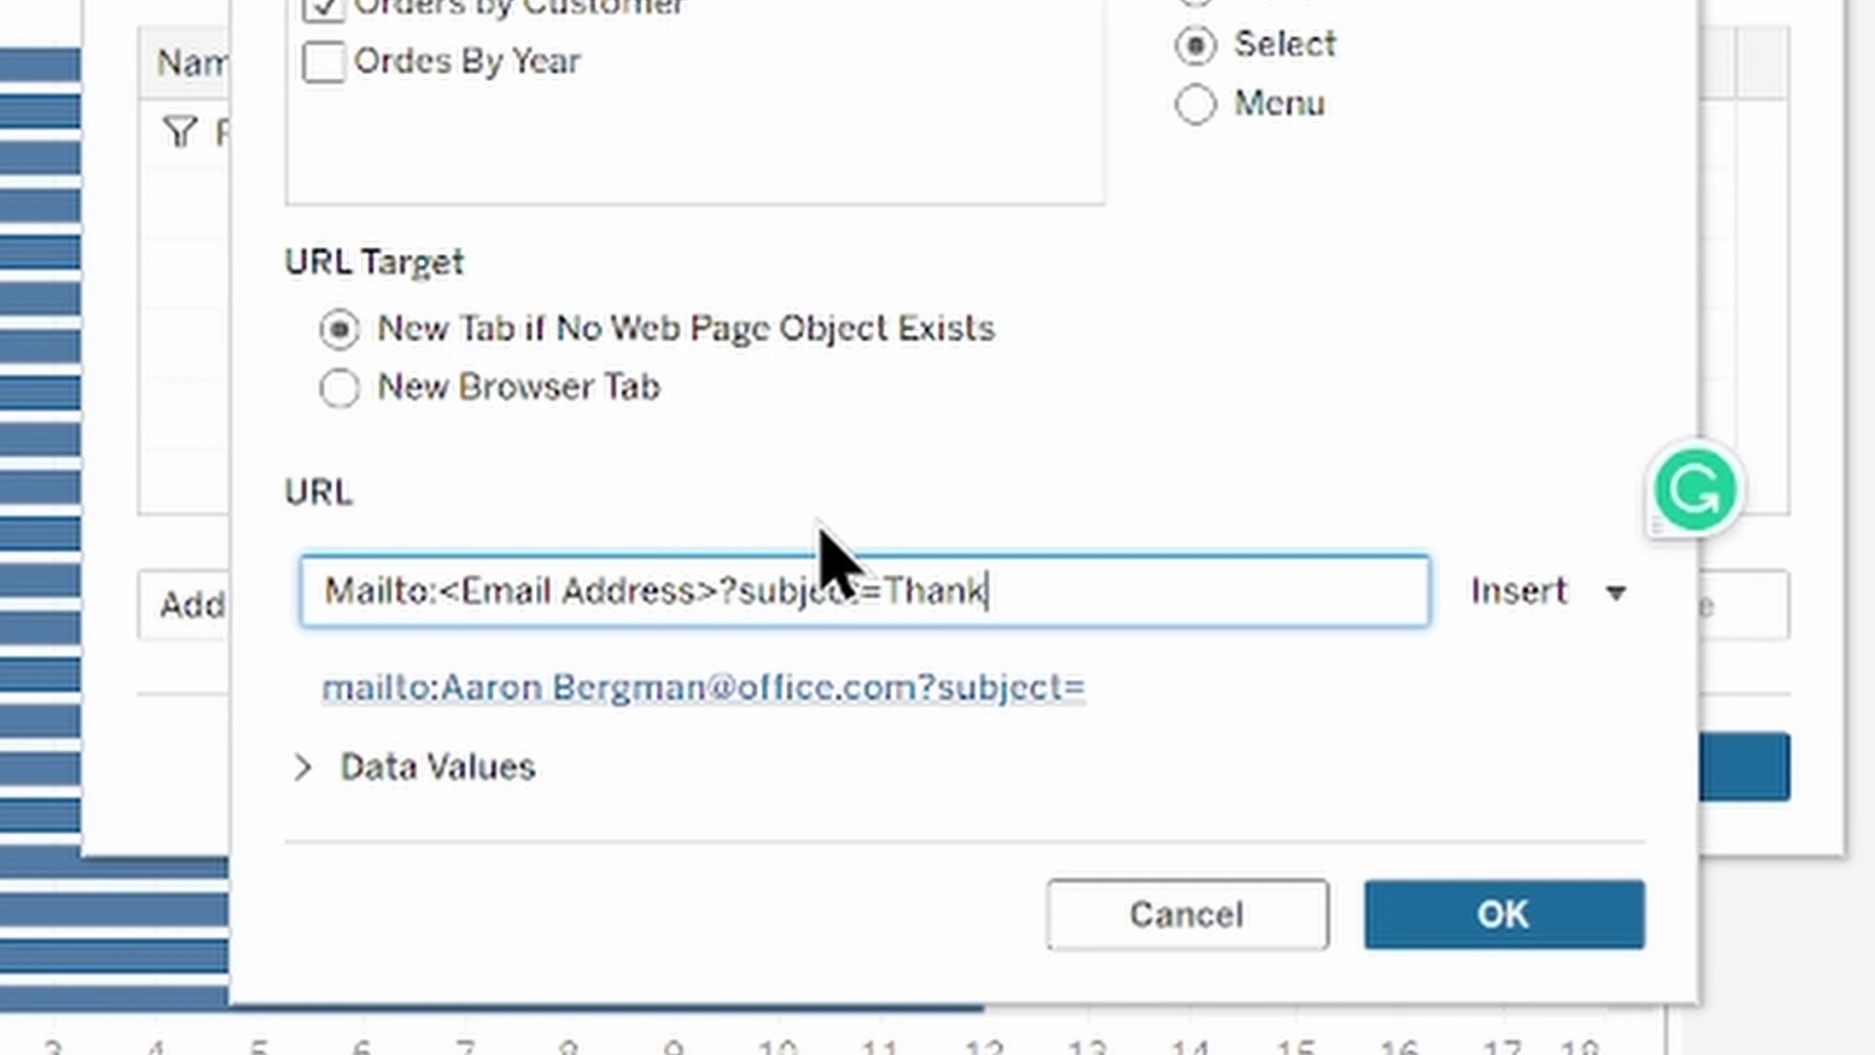
text( you for )
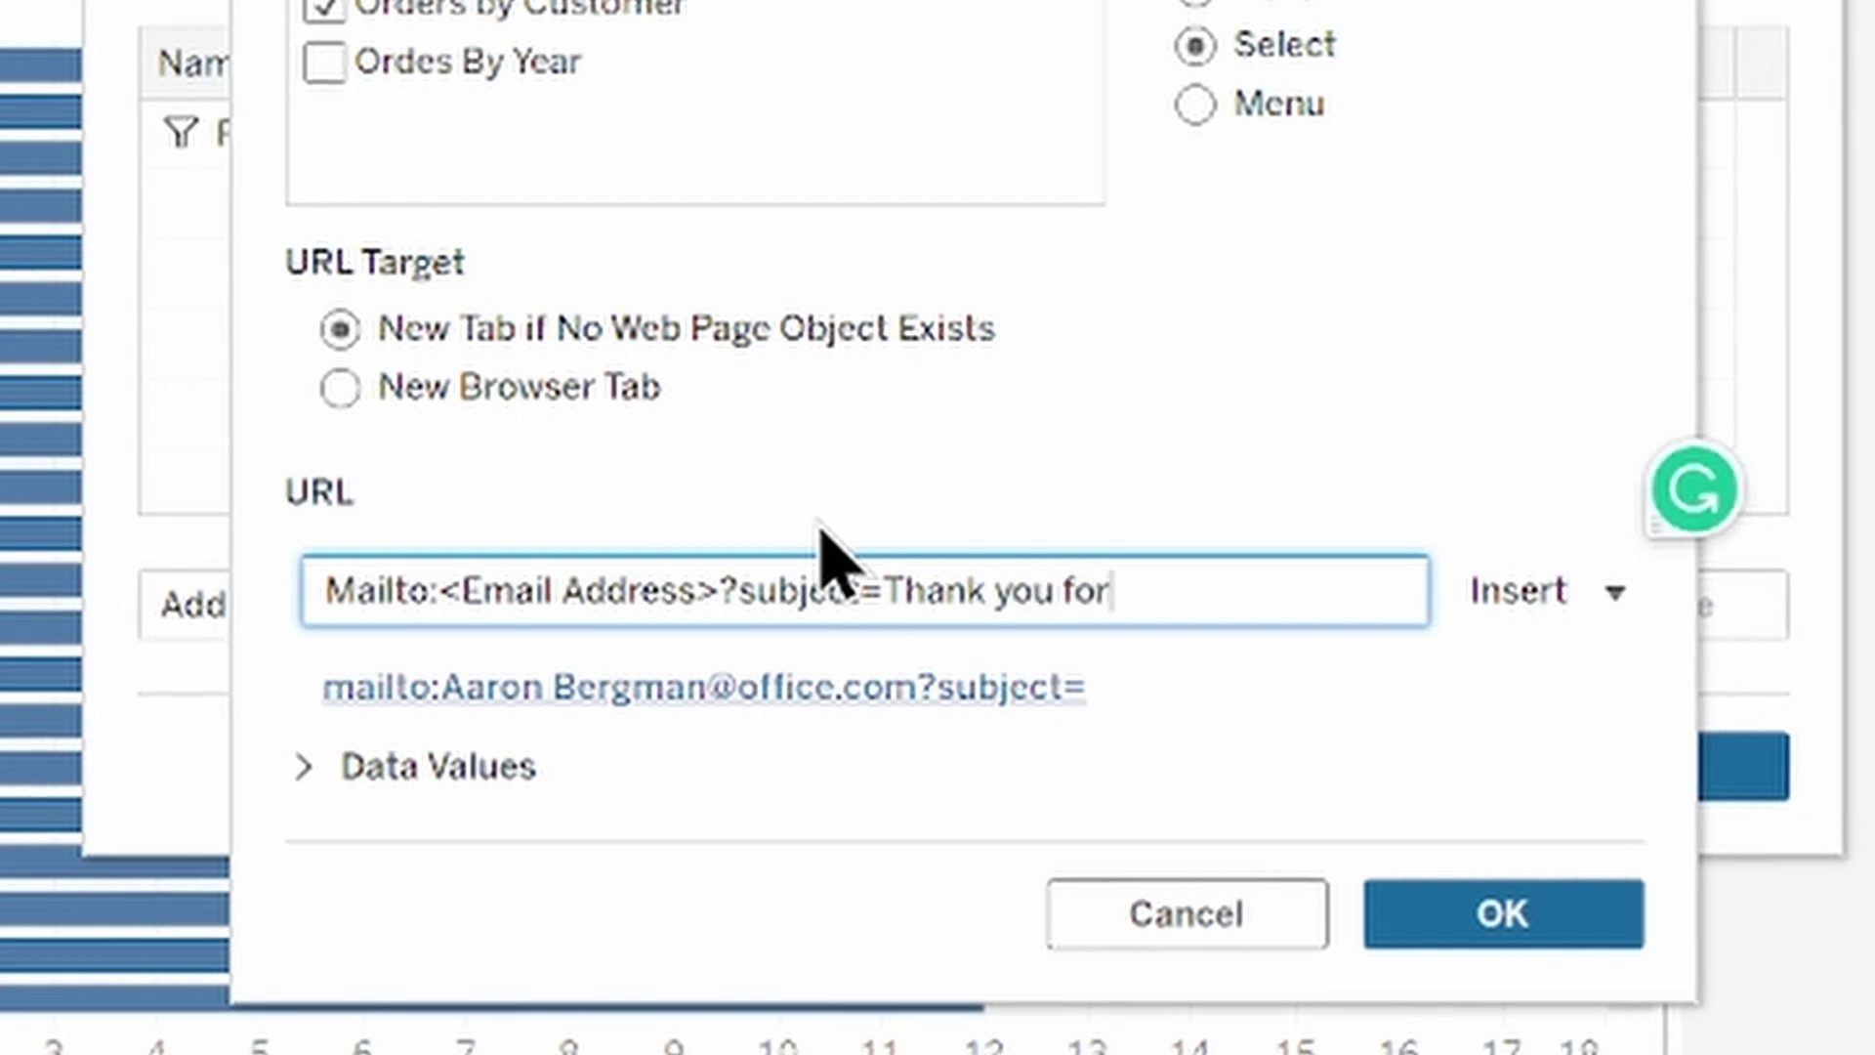
text(choosi)
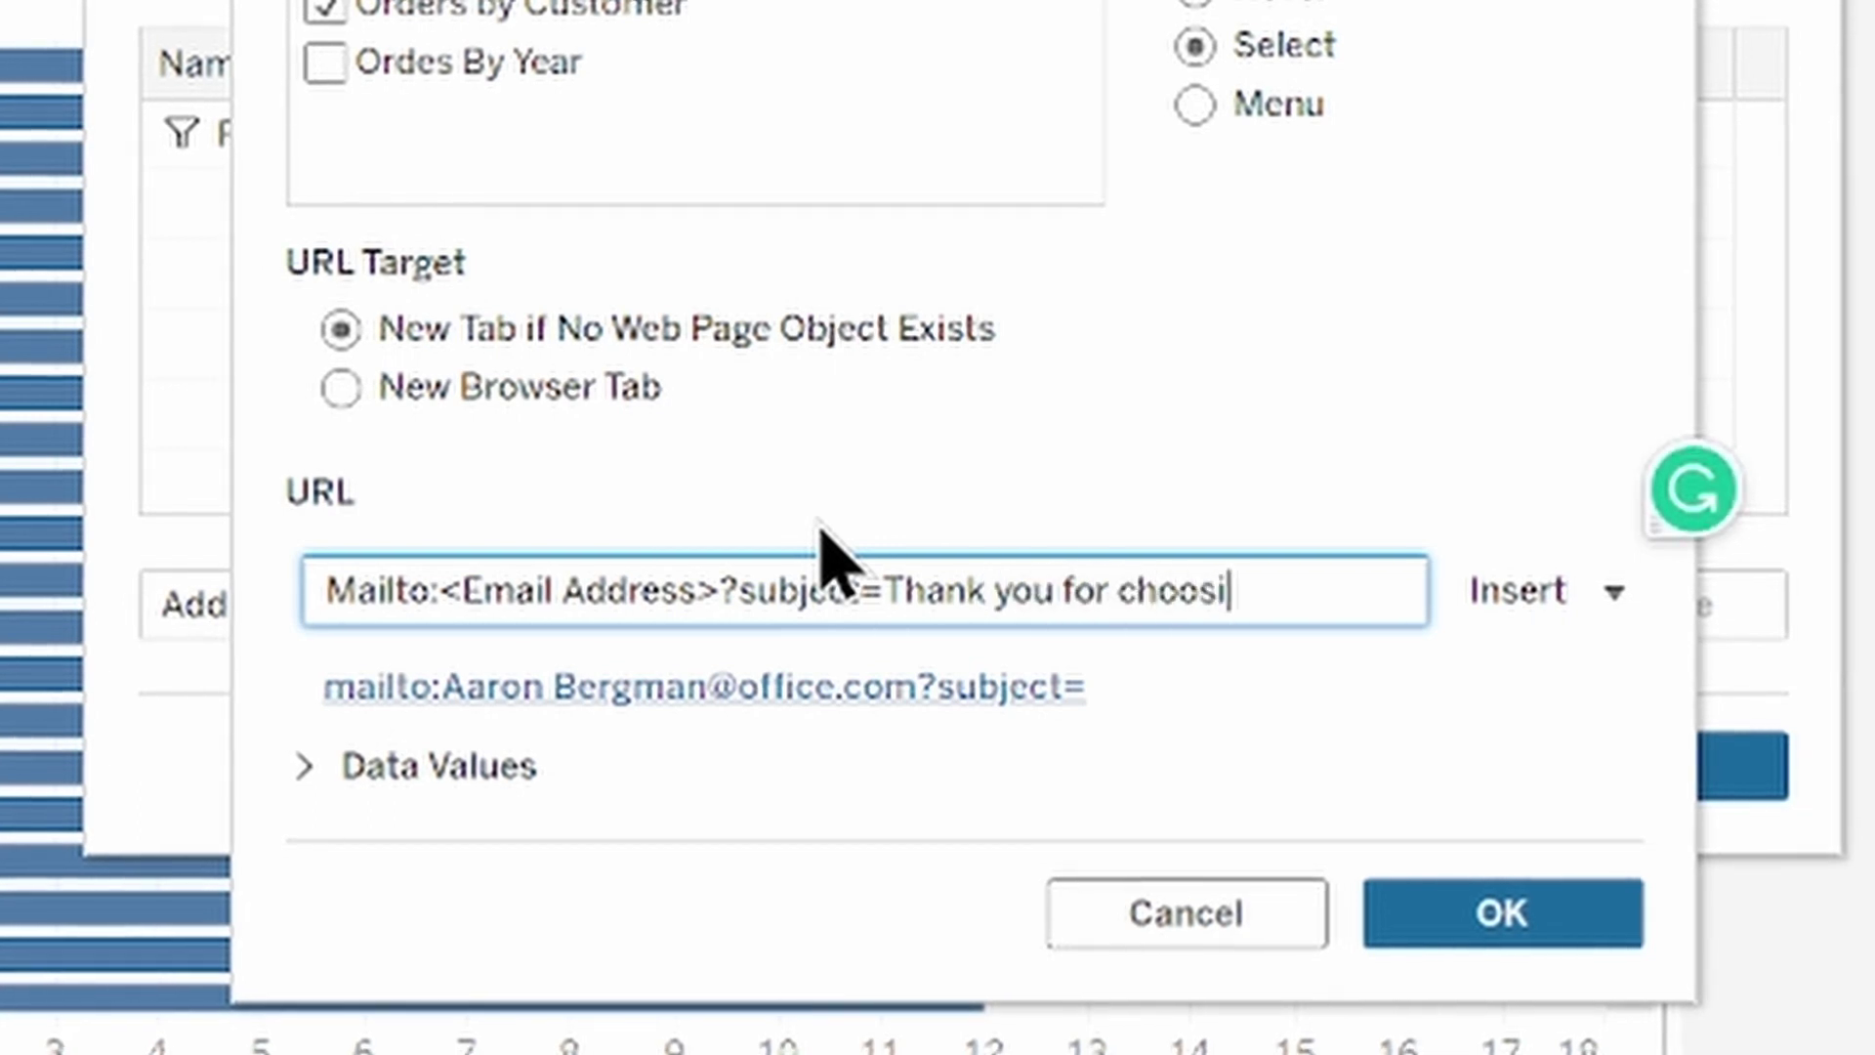
text(ng us)
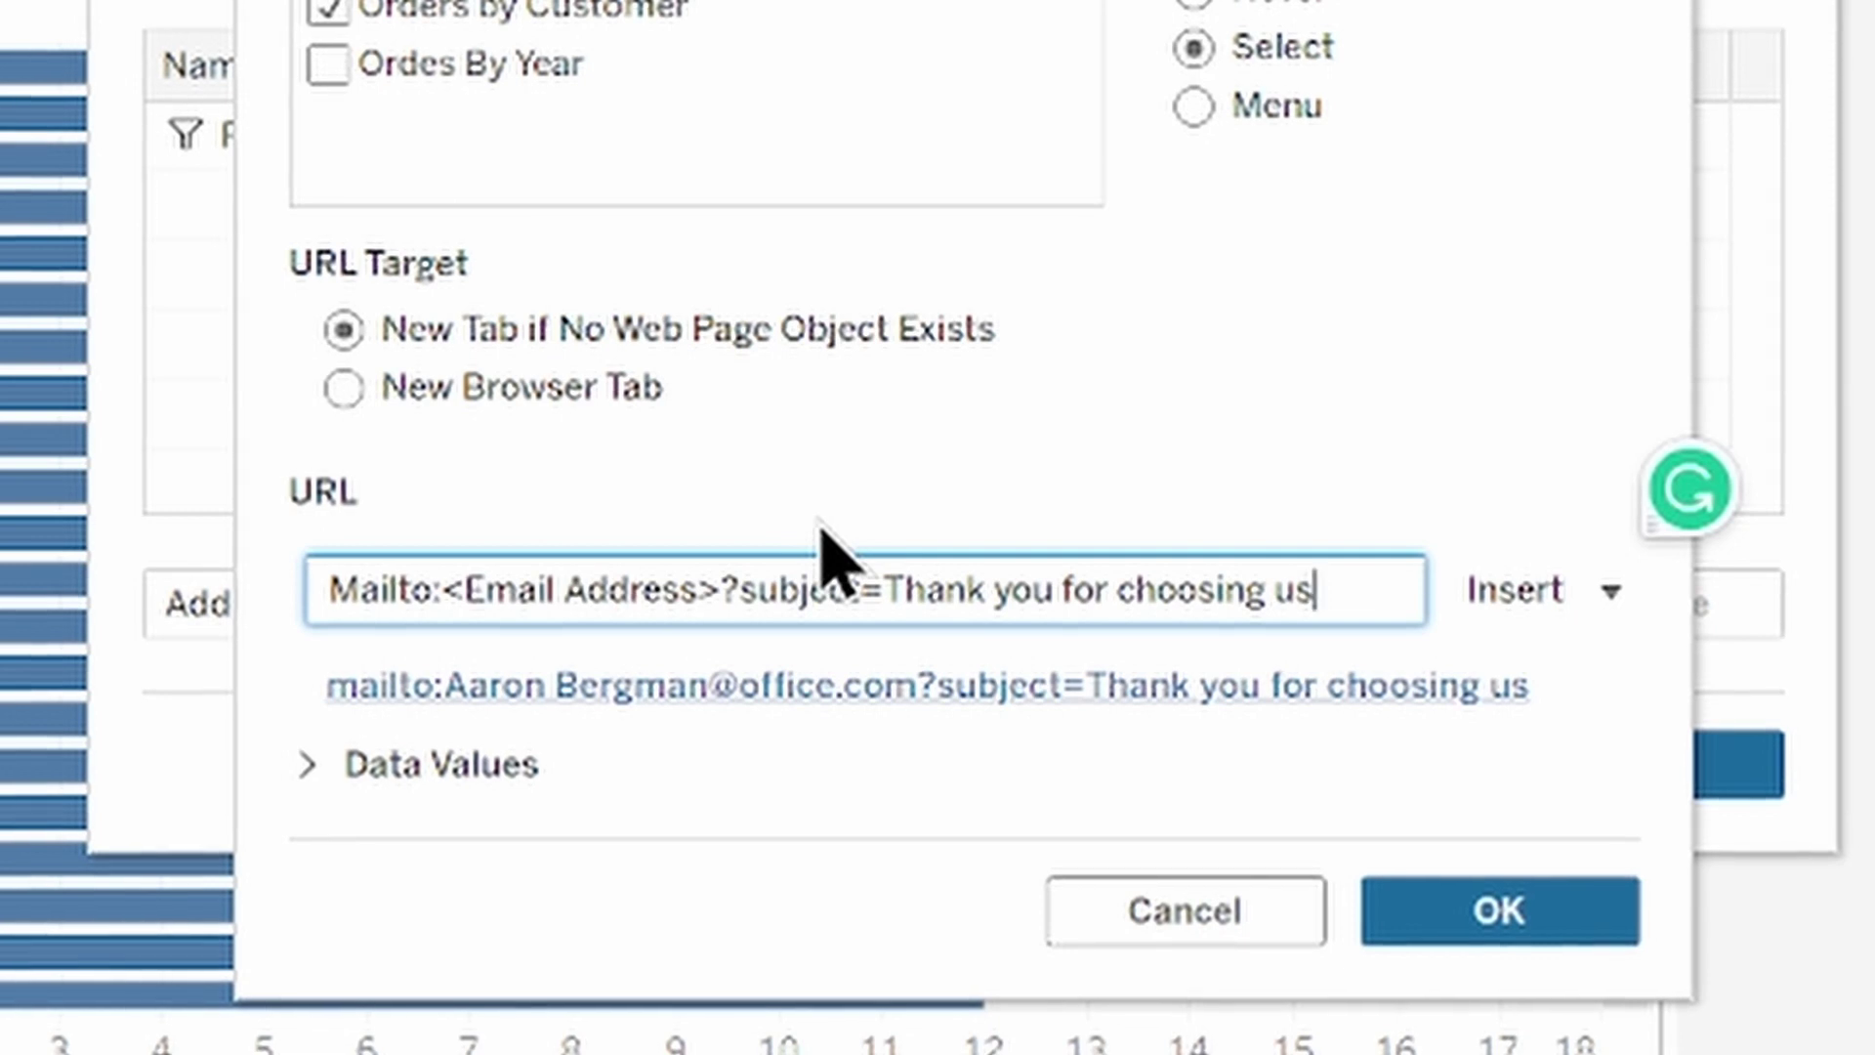
- Append '&body=Dear' plus the Customer Name field, a %0a line break and 'You made' to the Mailing URL
text(&)
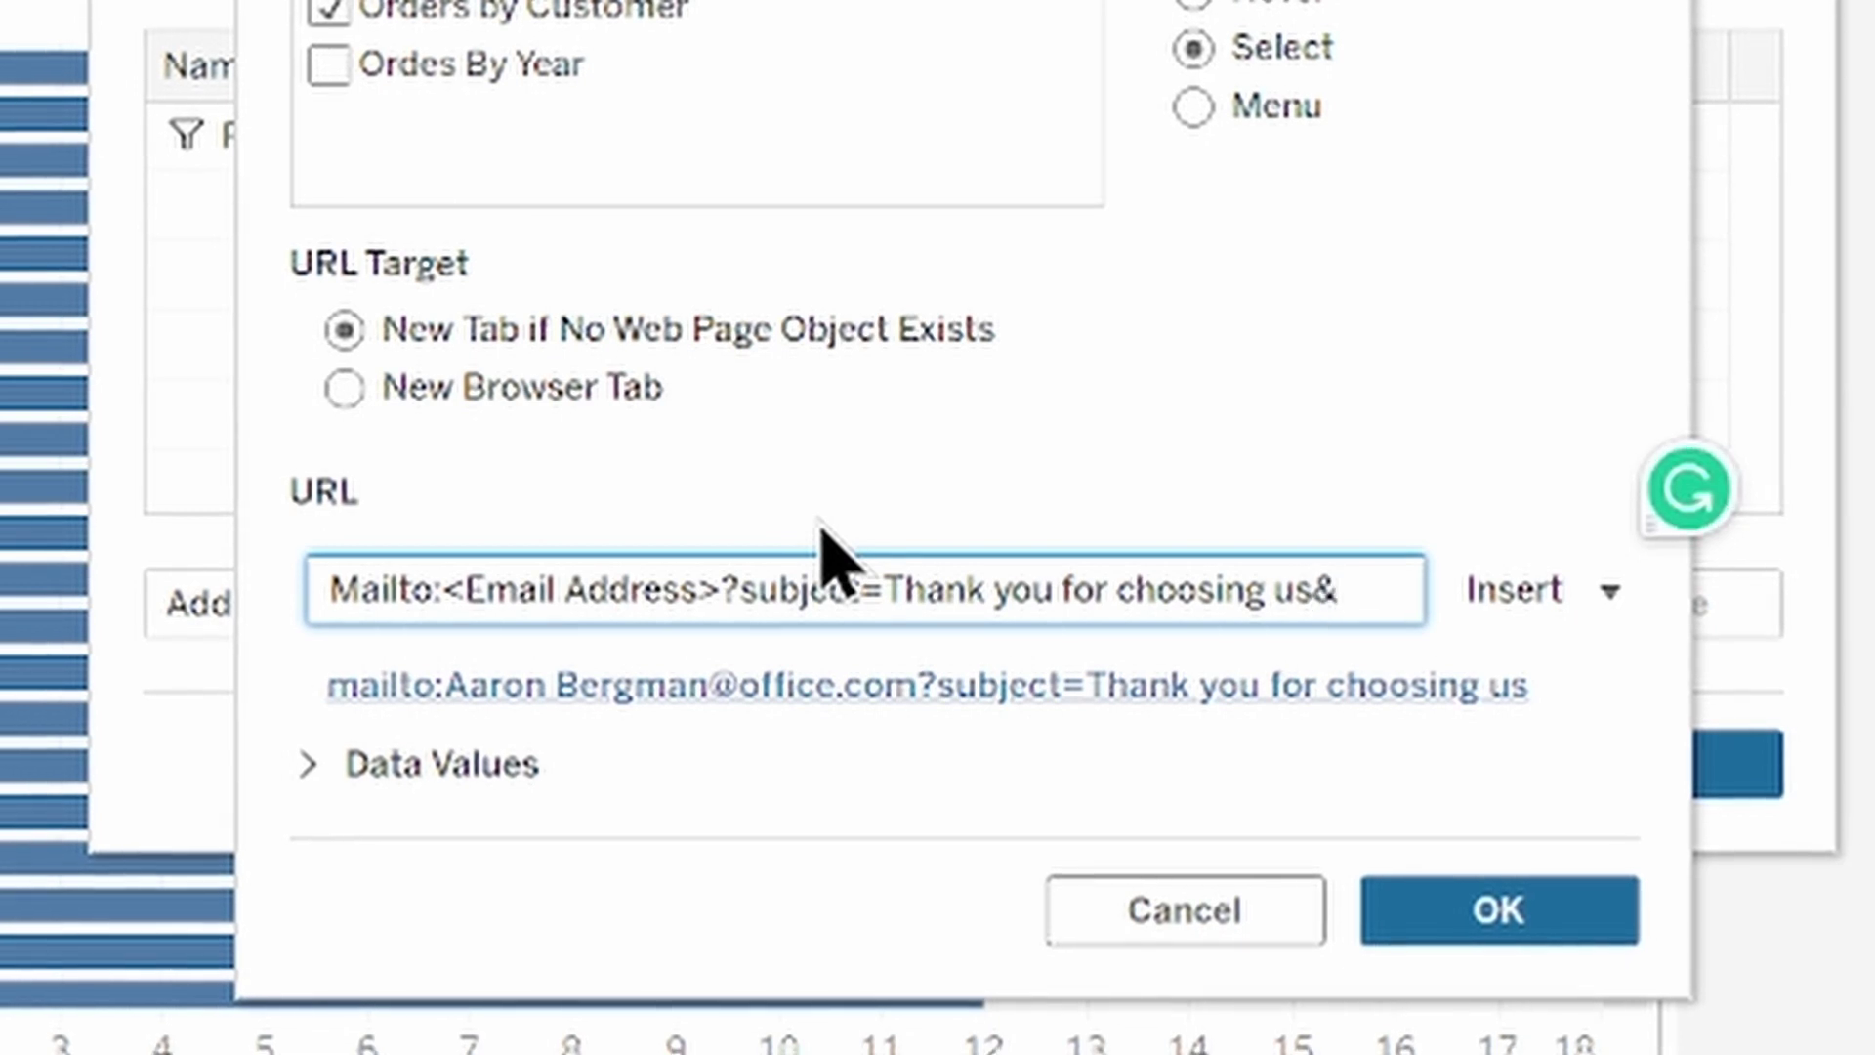
text(body)
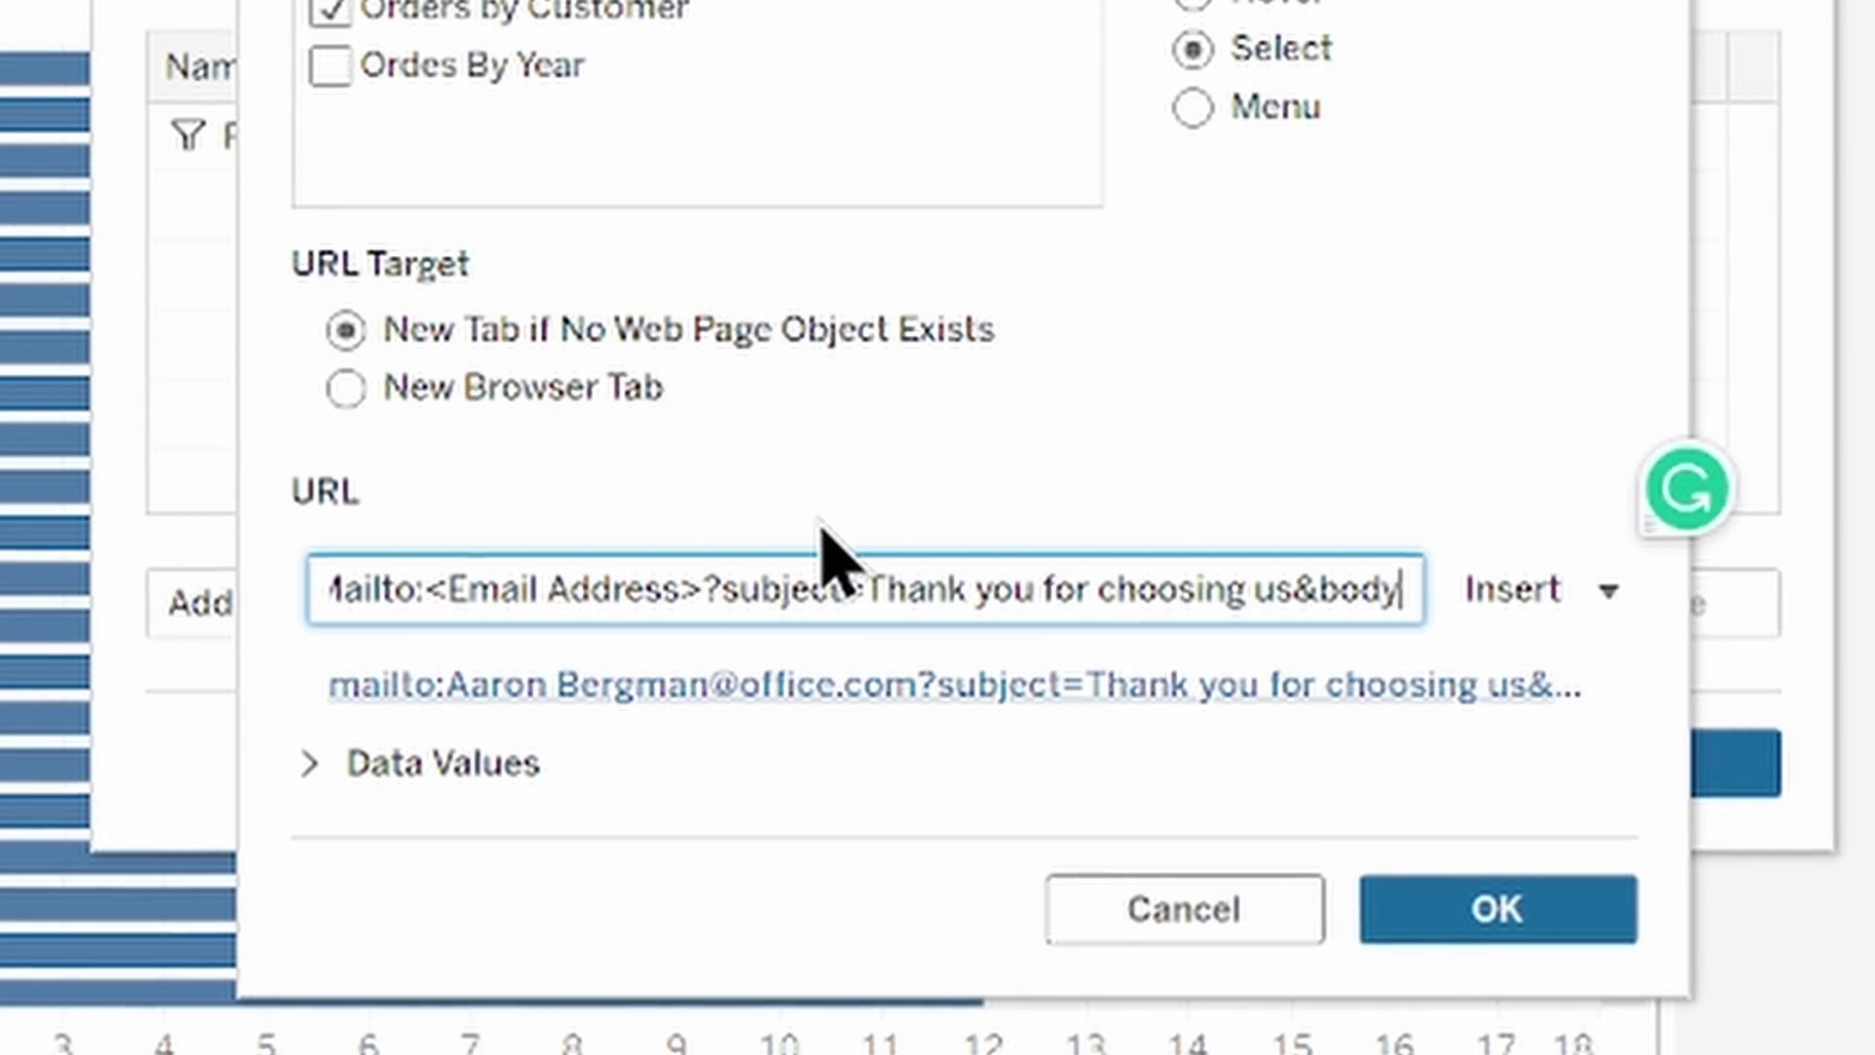
text(=)
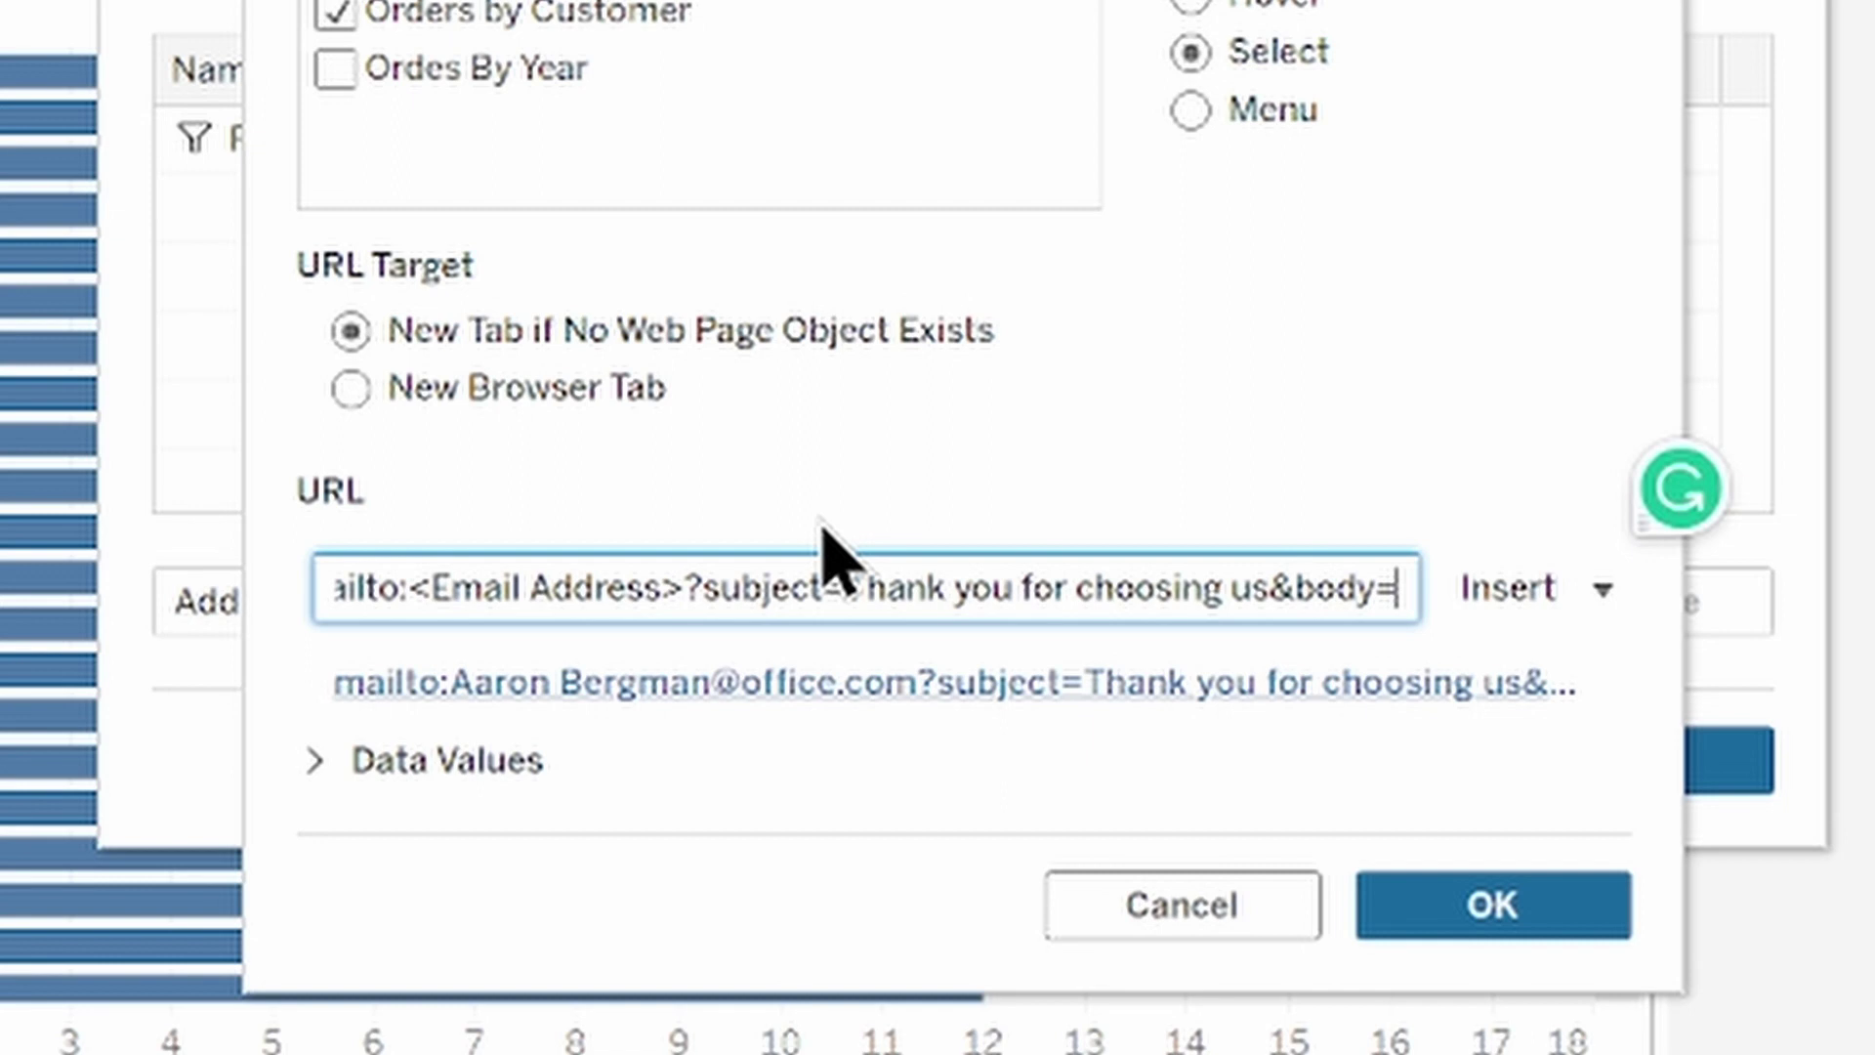
text(Dear)
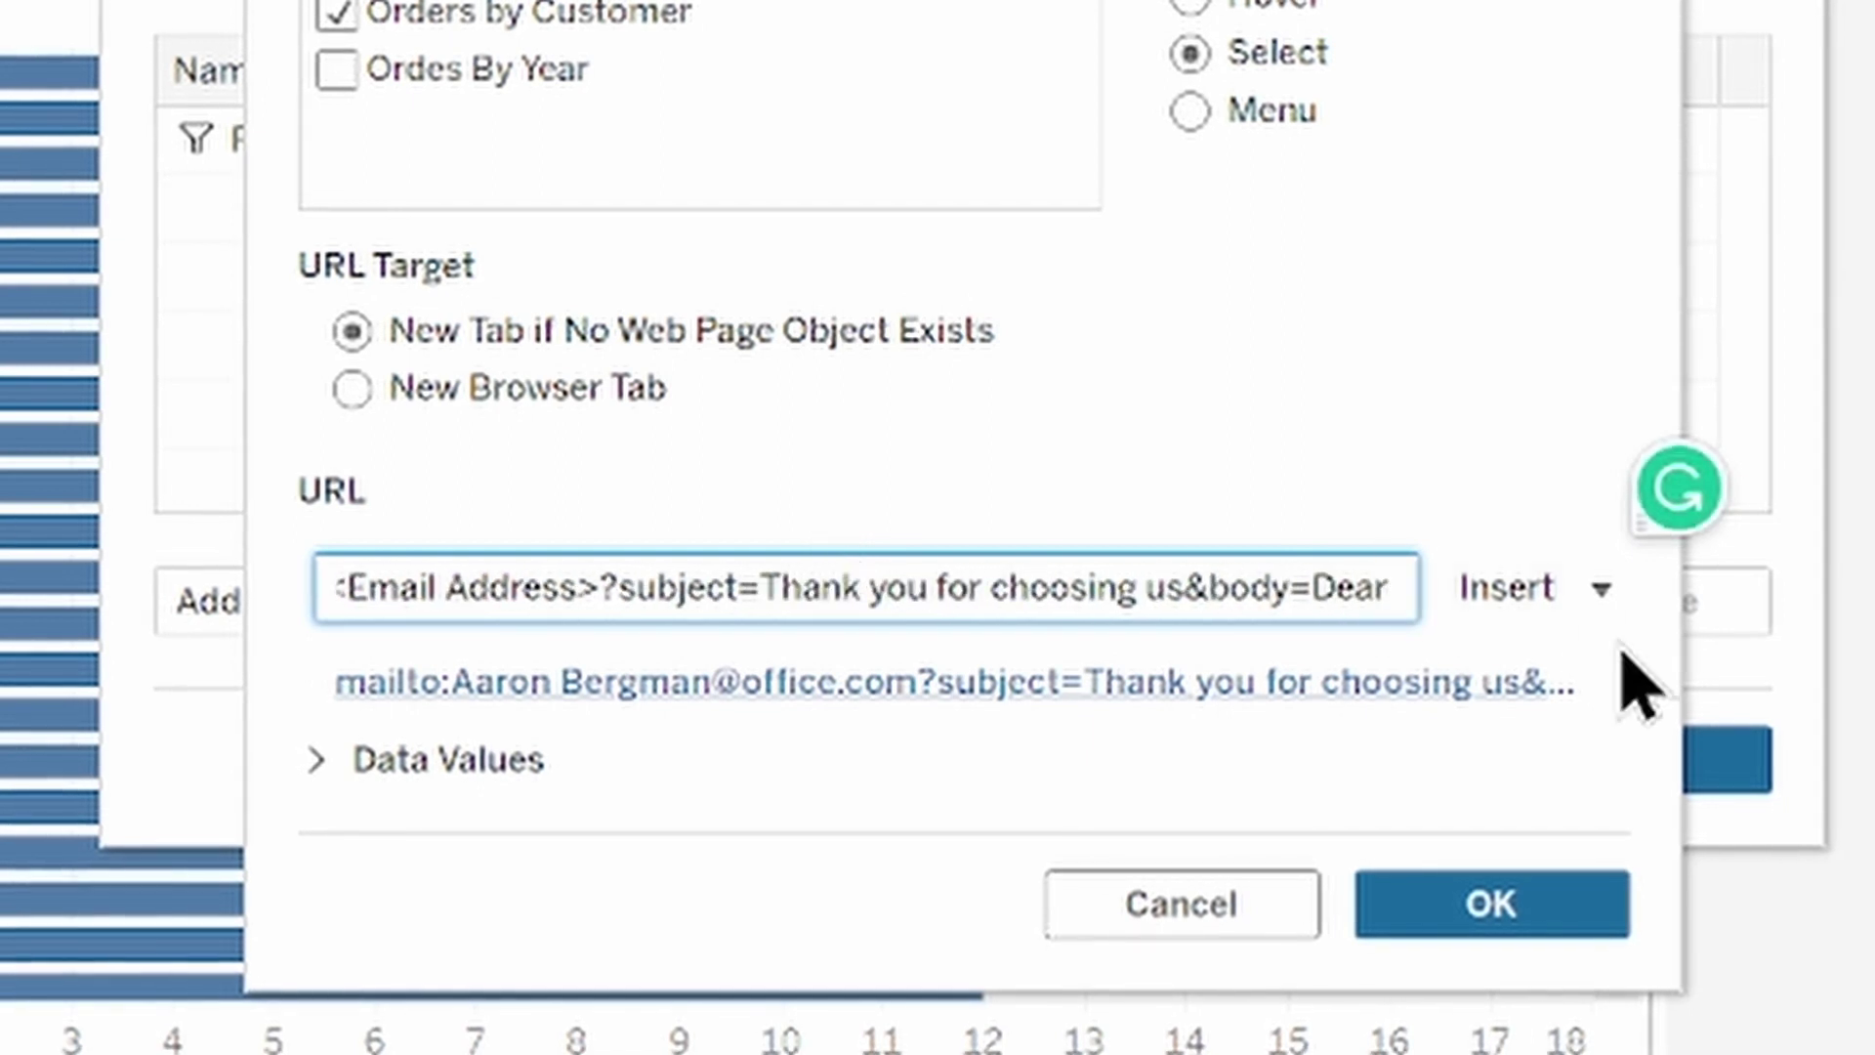
click(1600, 590)
click(1378, 201)
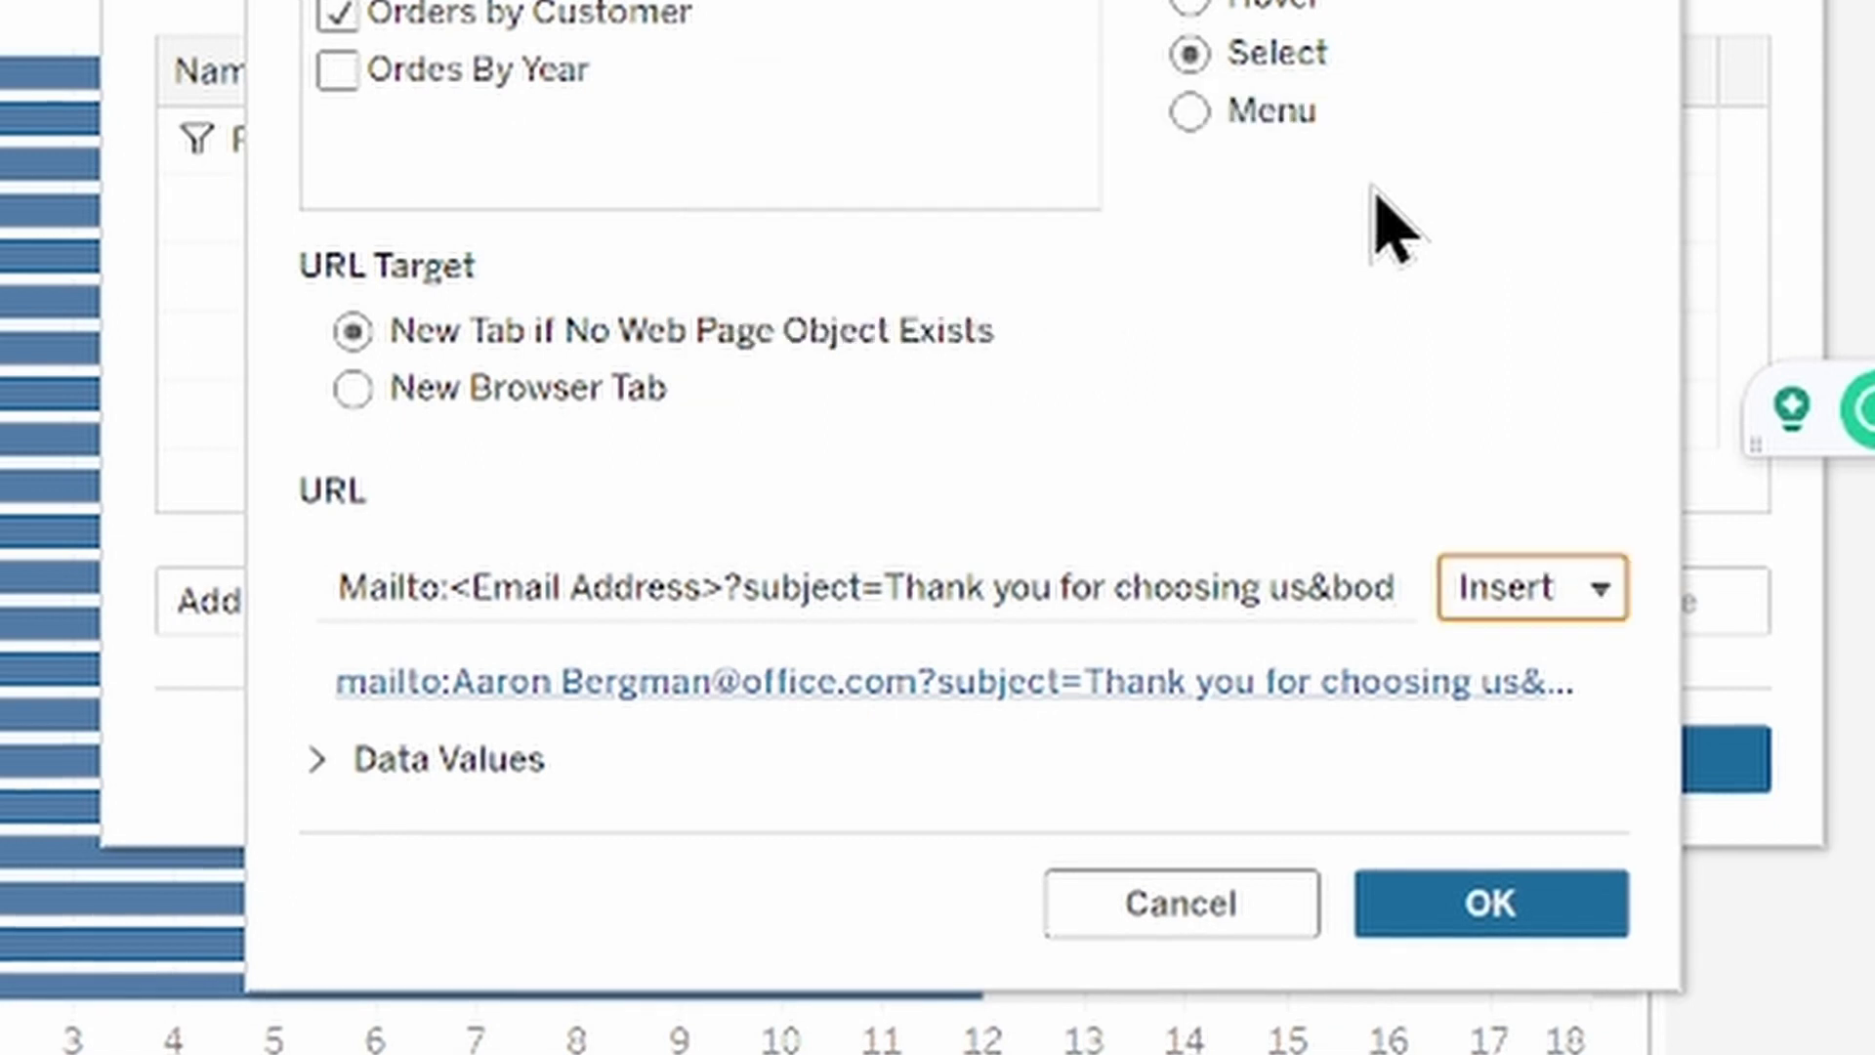
click(1395, 584)
key(End)
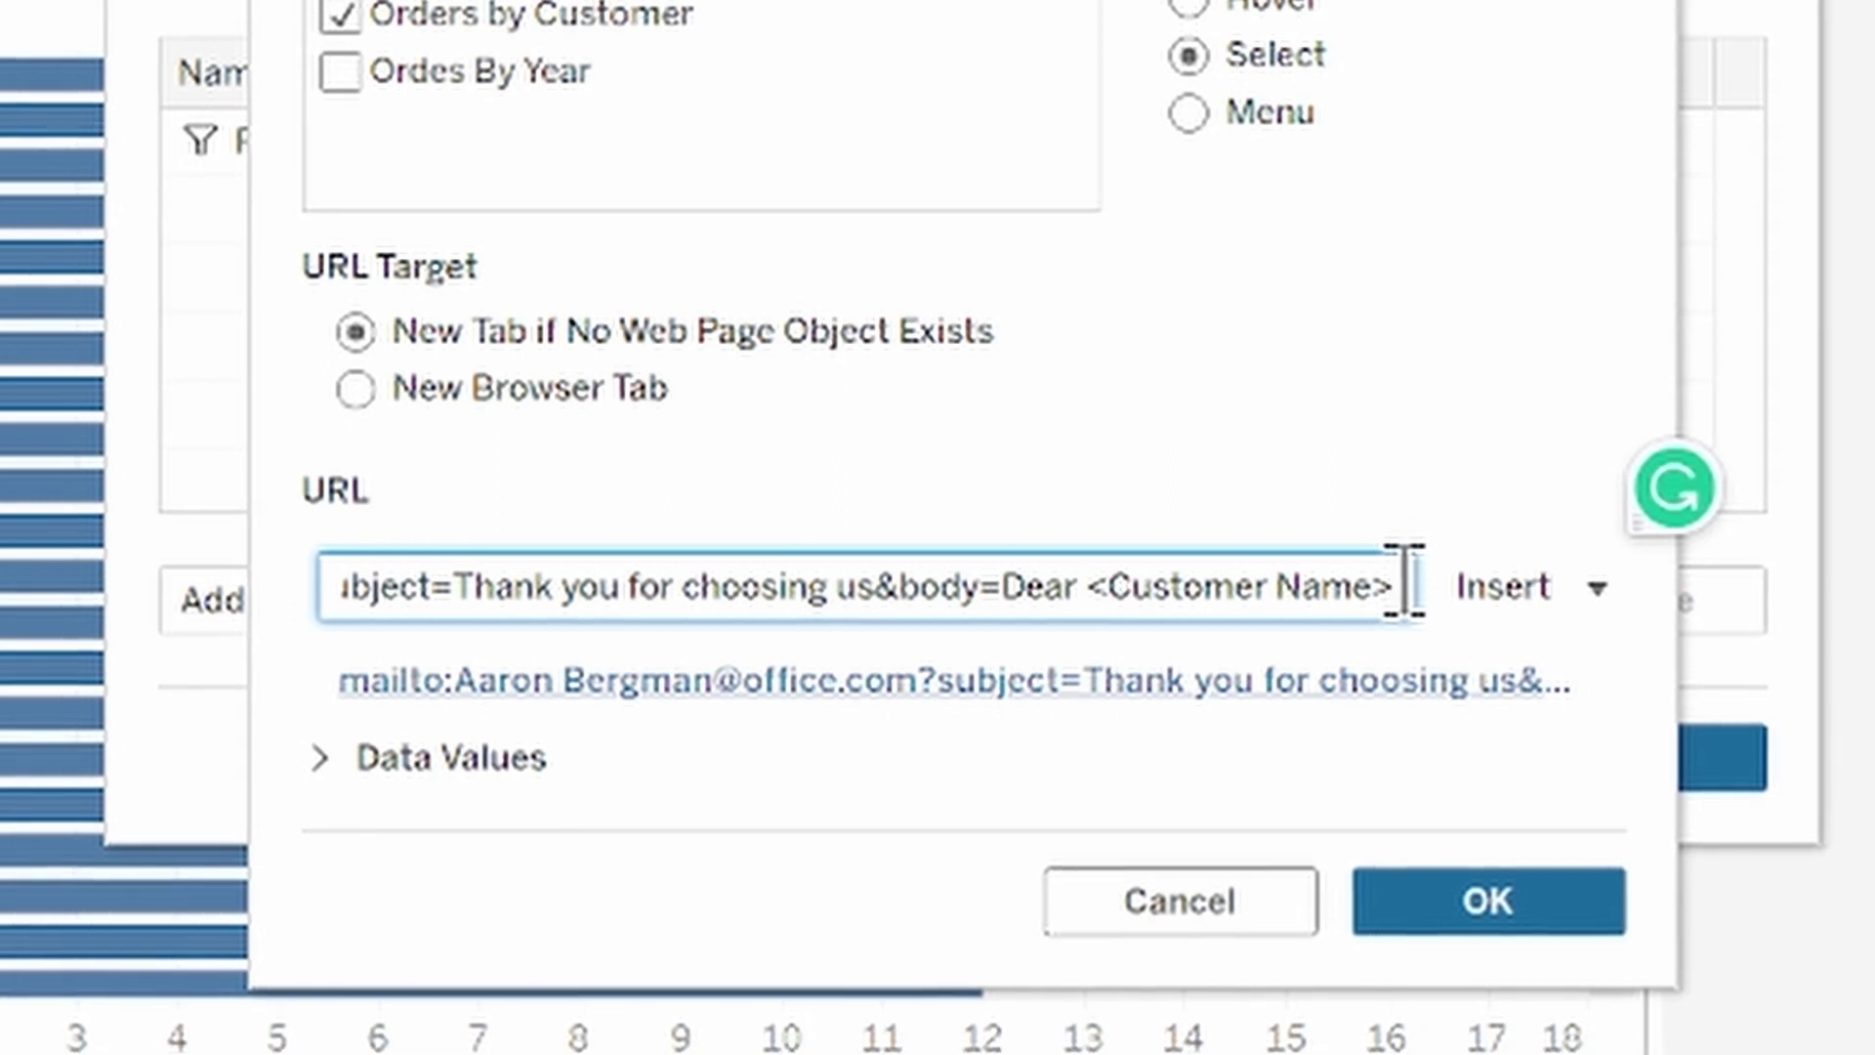
text(%0a)
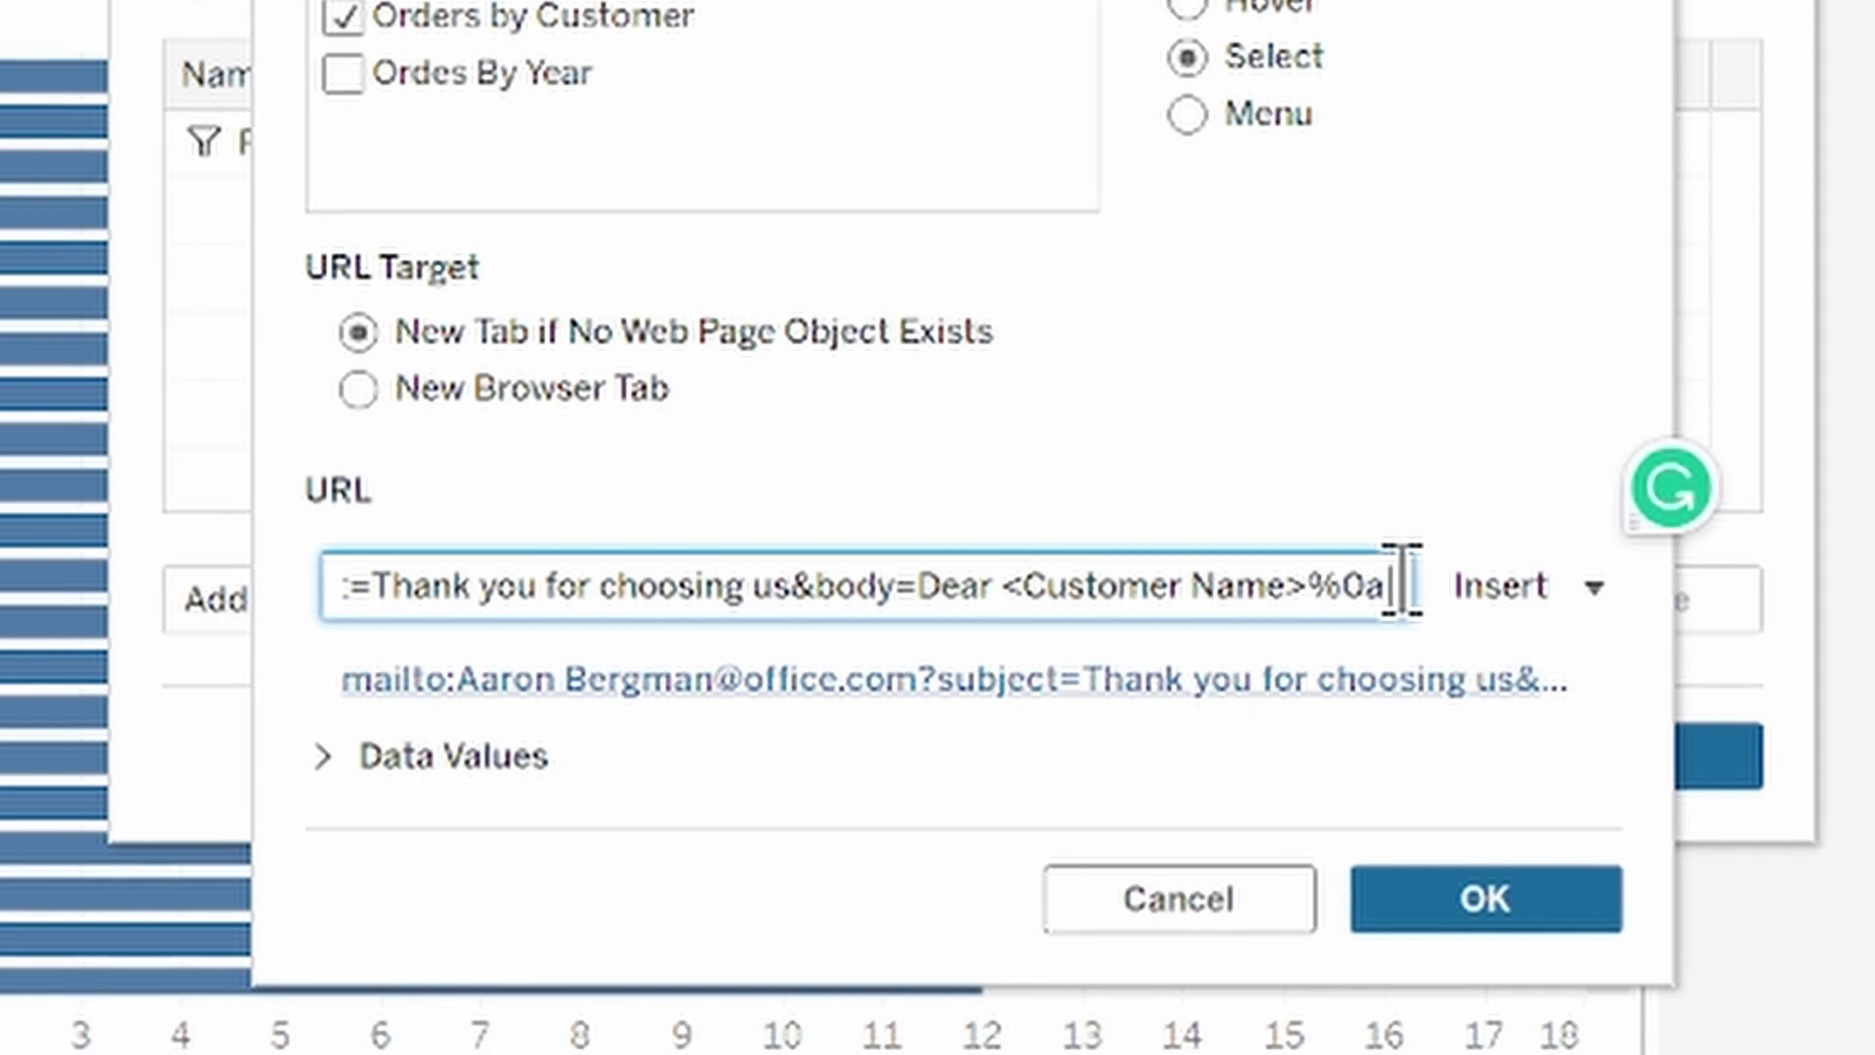
text(You made)
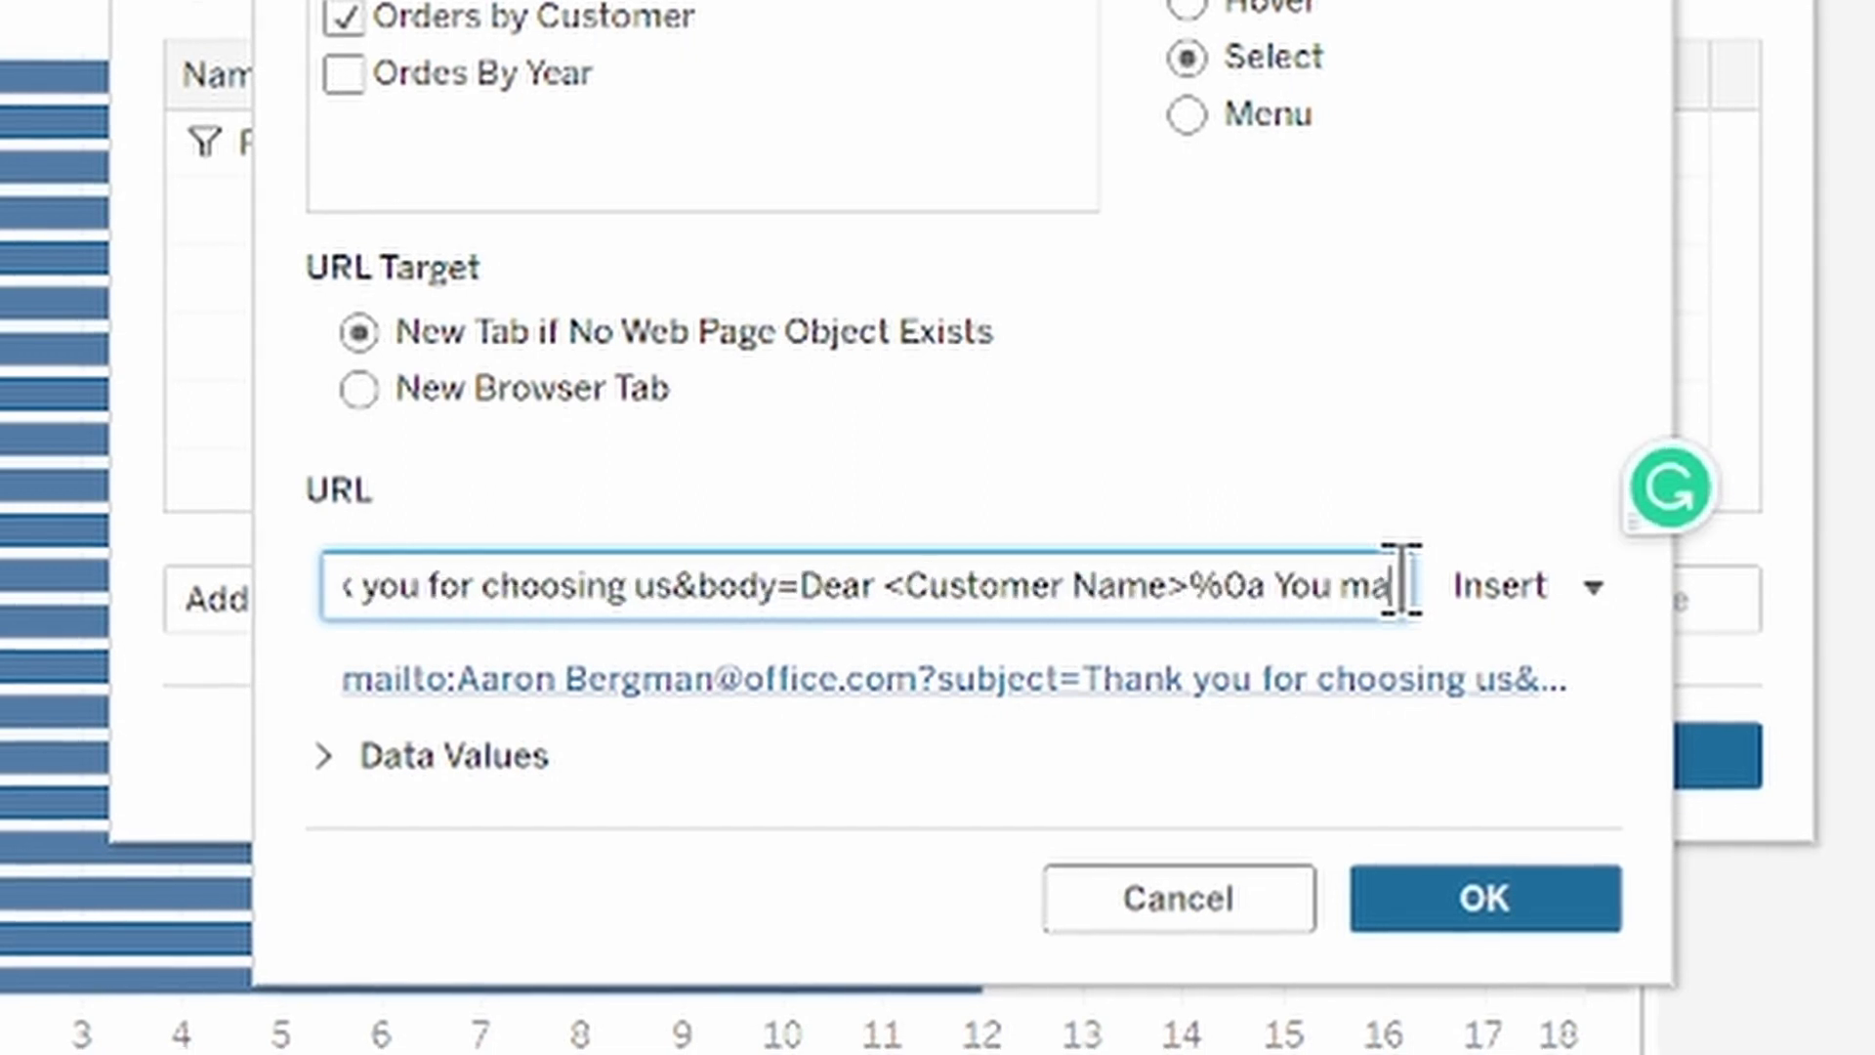
- Add the CNTD(Order ID) field followed by 'orders in' to the URL body
click(1591, 588)
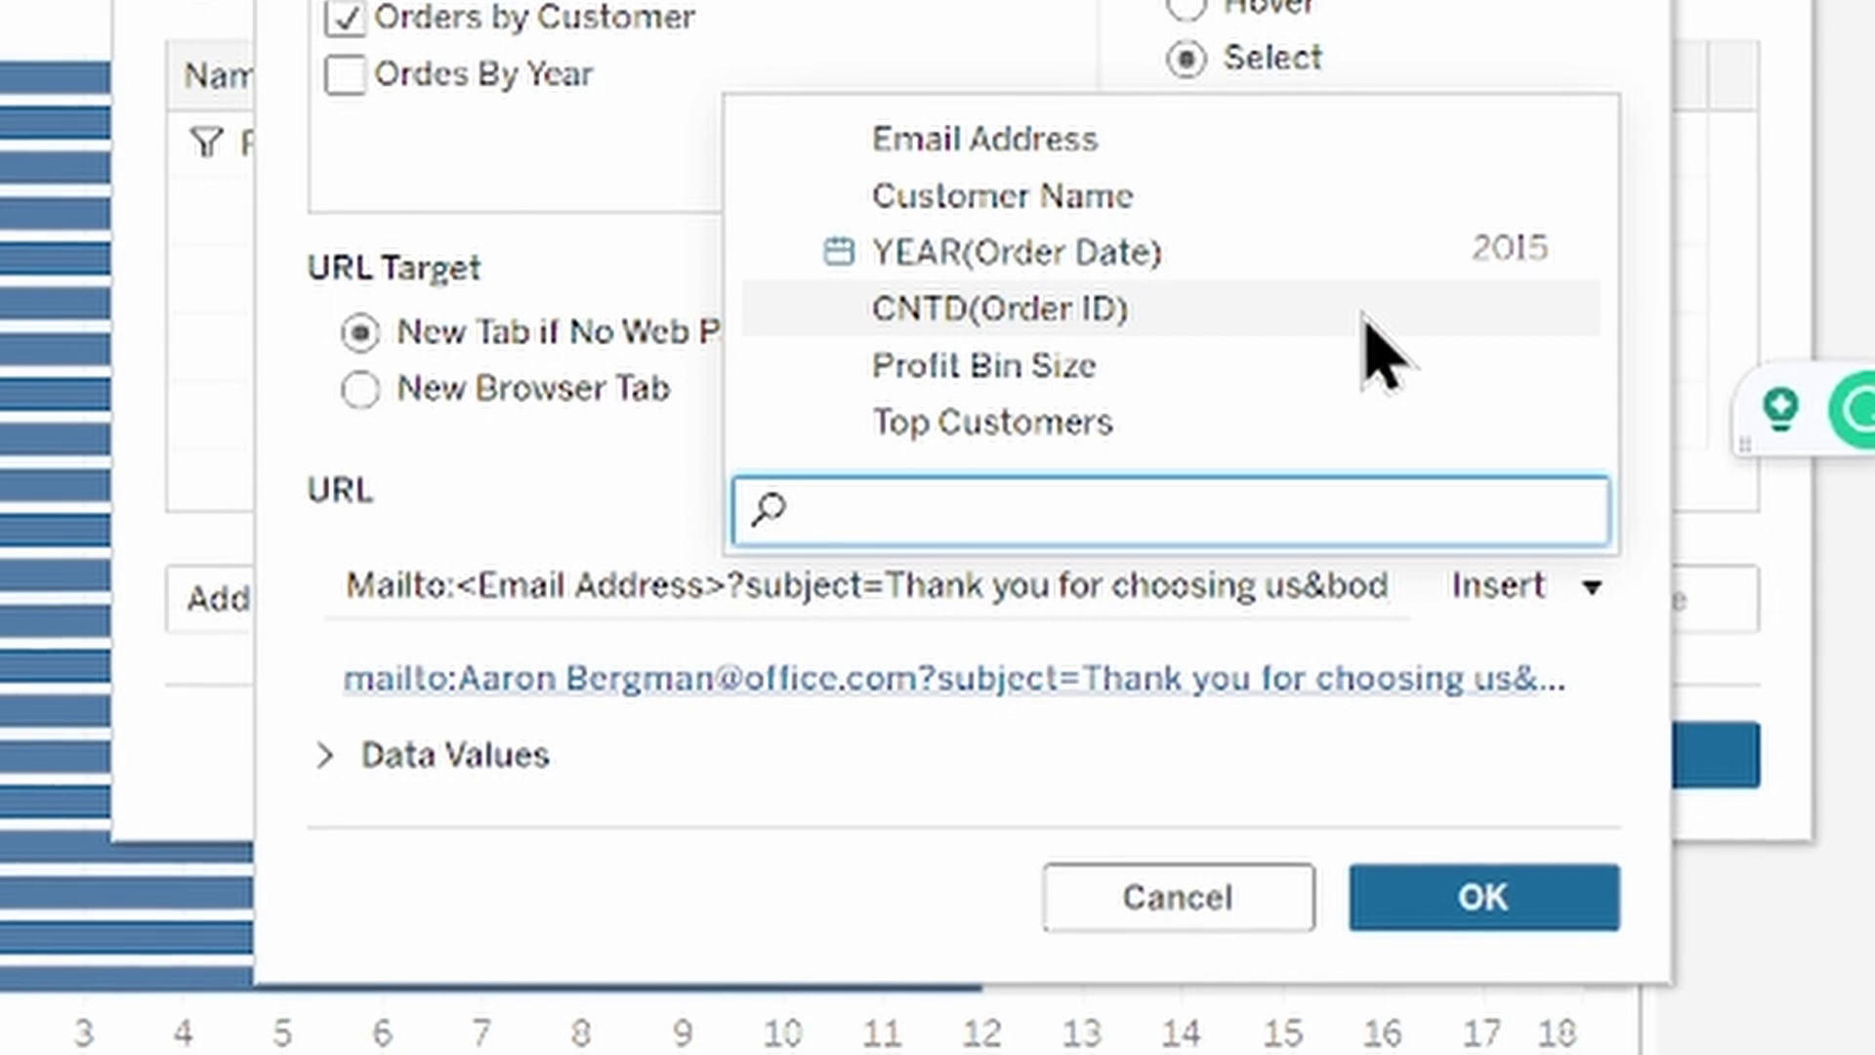
key(Escape)
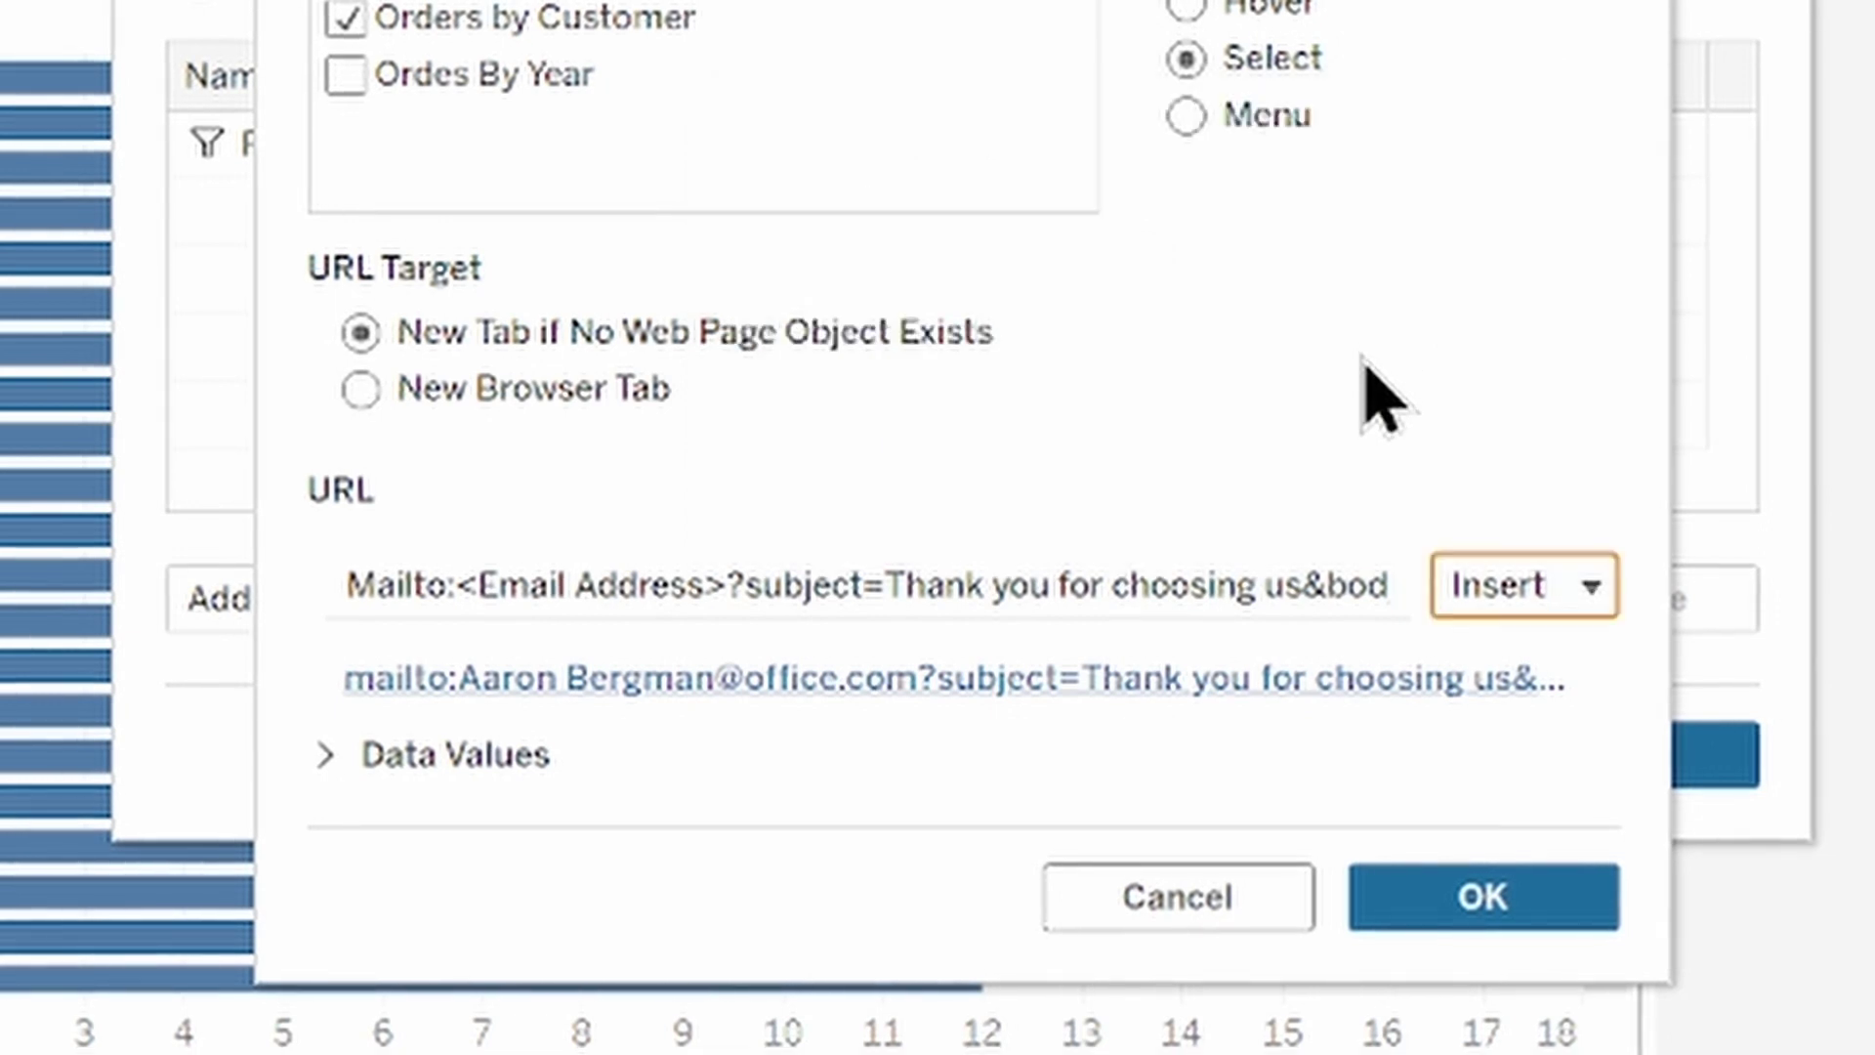
triple_click(1385, 564)
key(End)
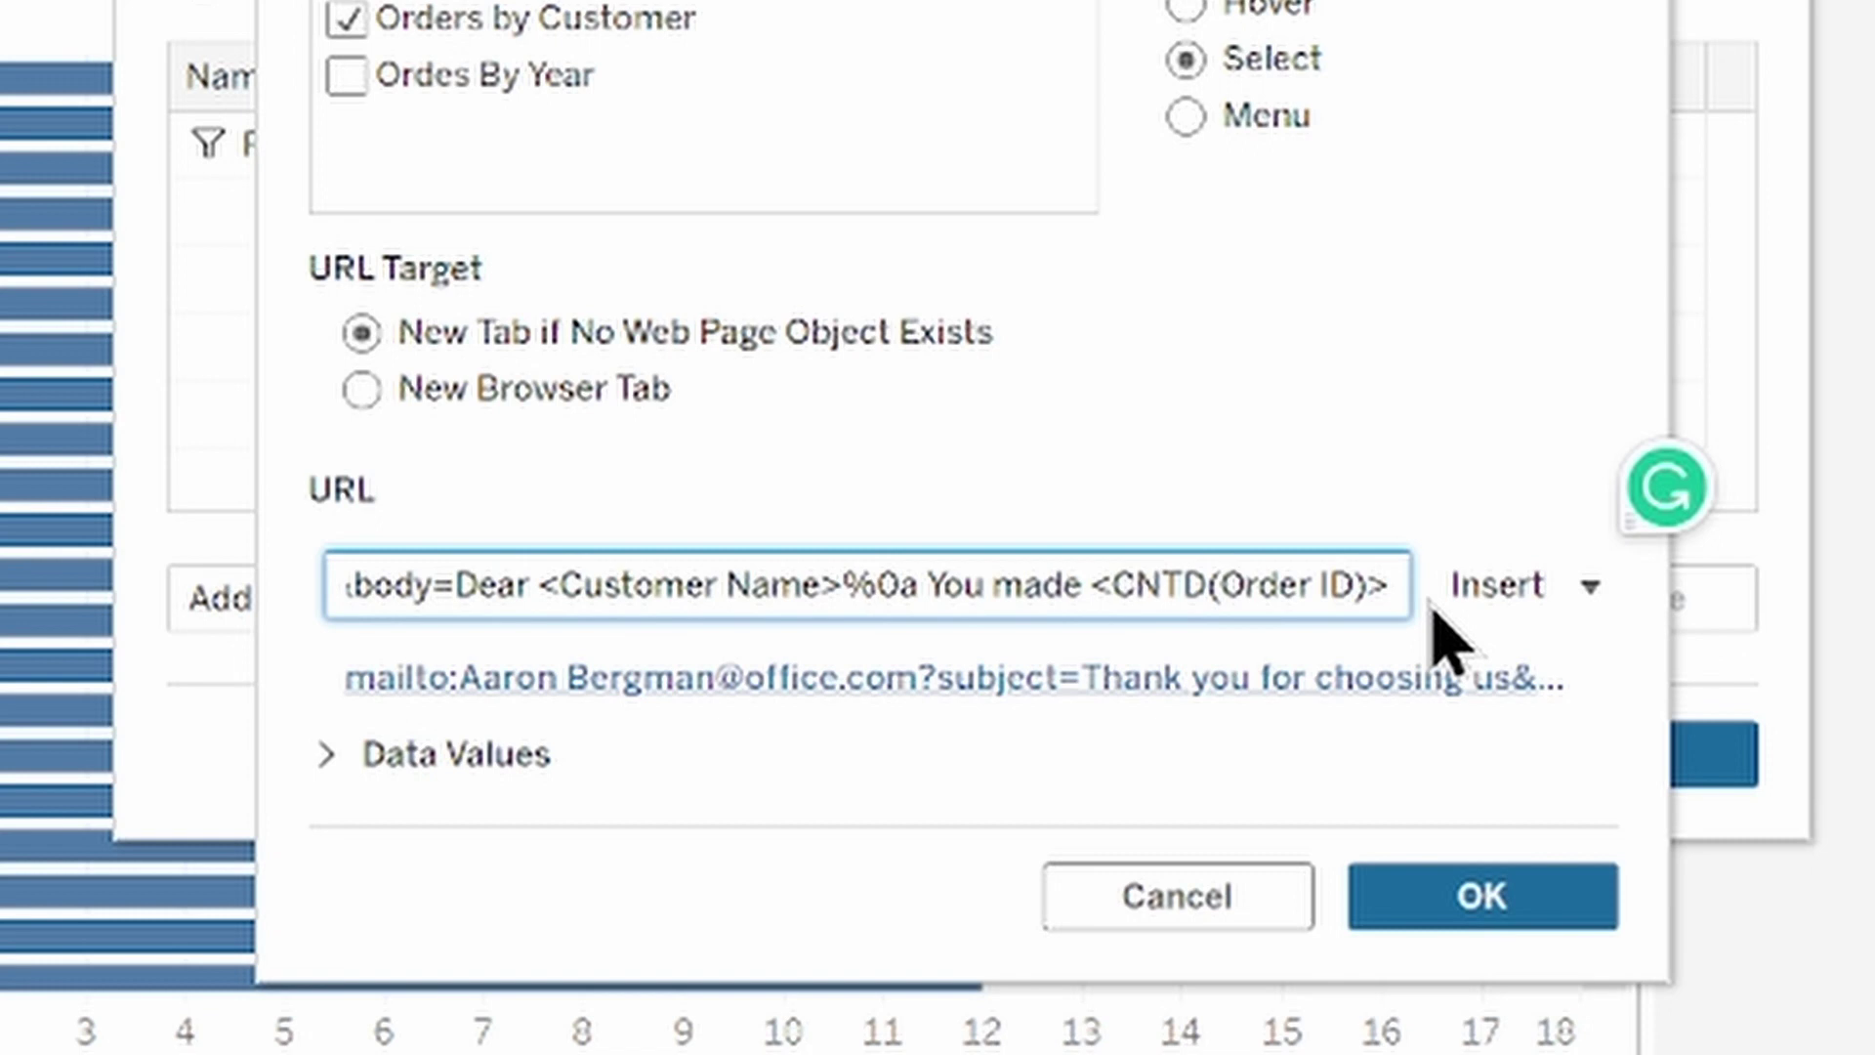
text(order)
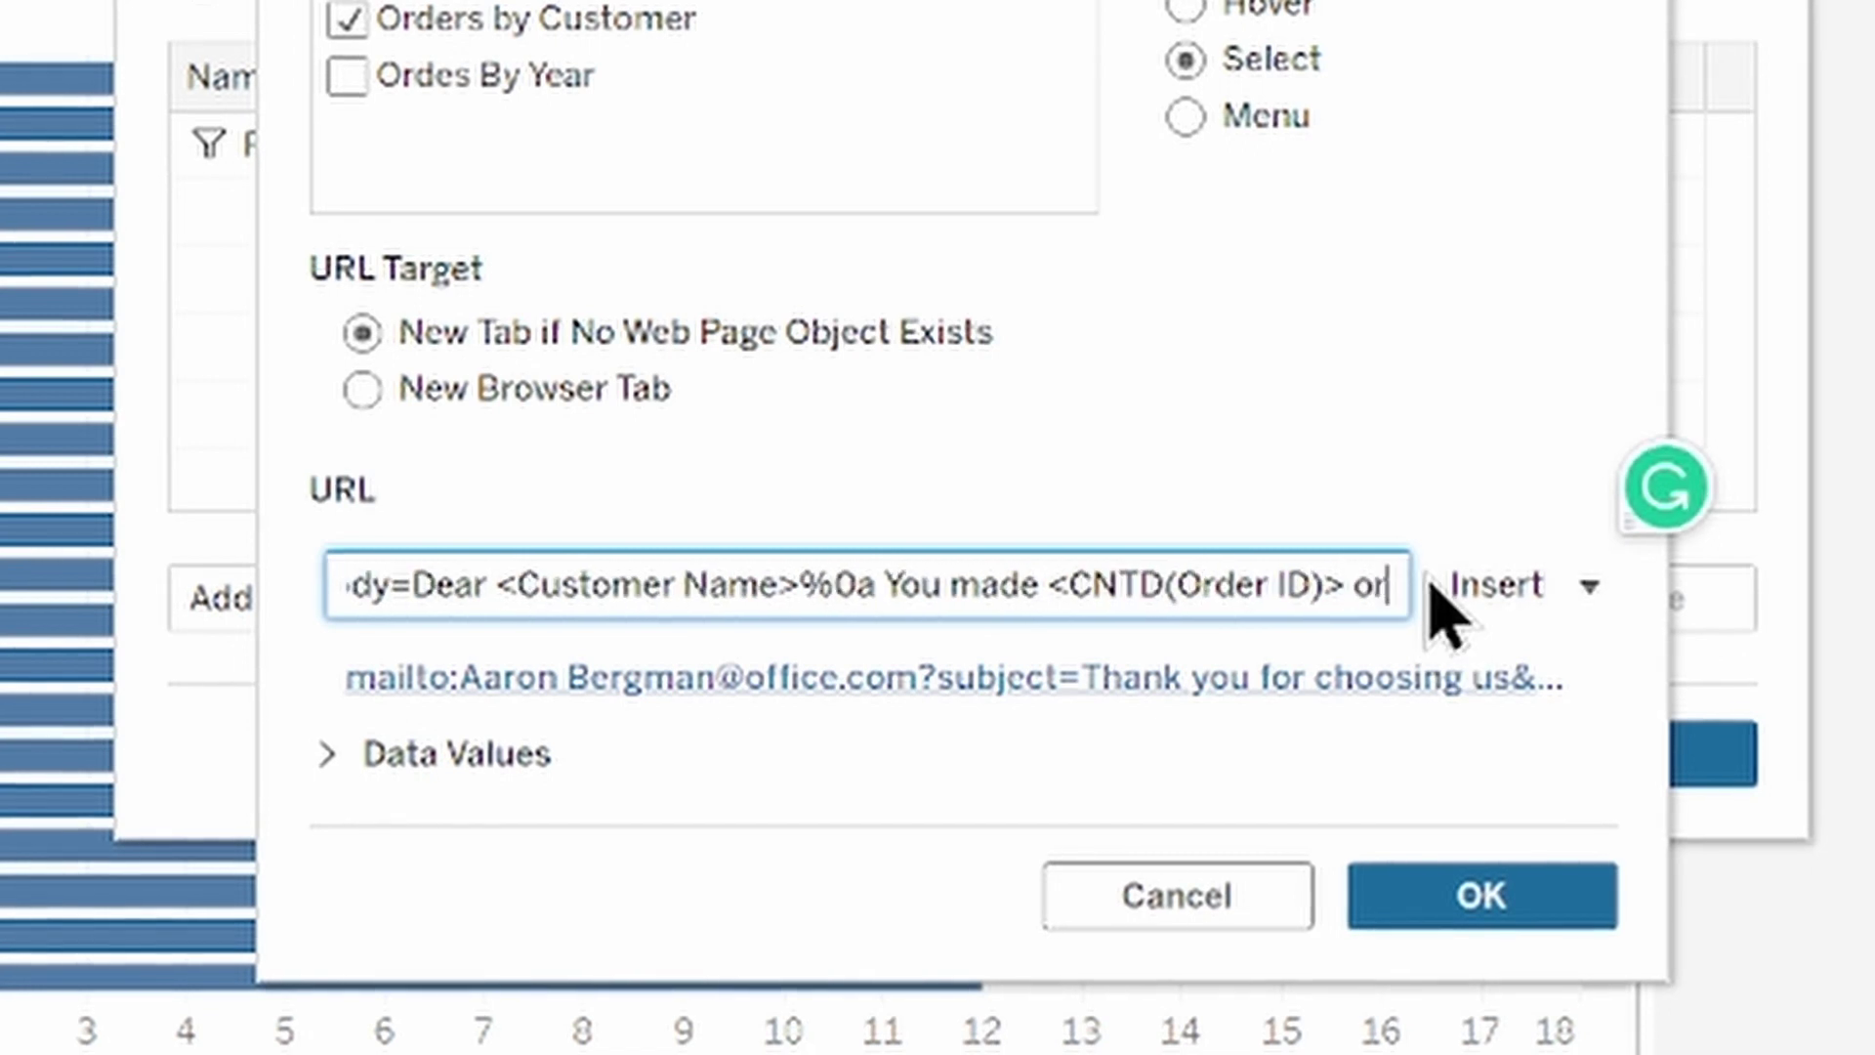
text(s in)
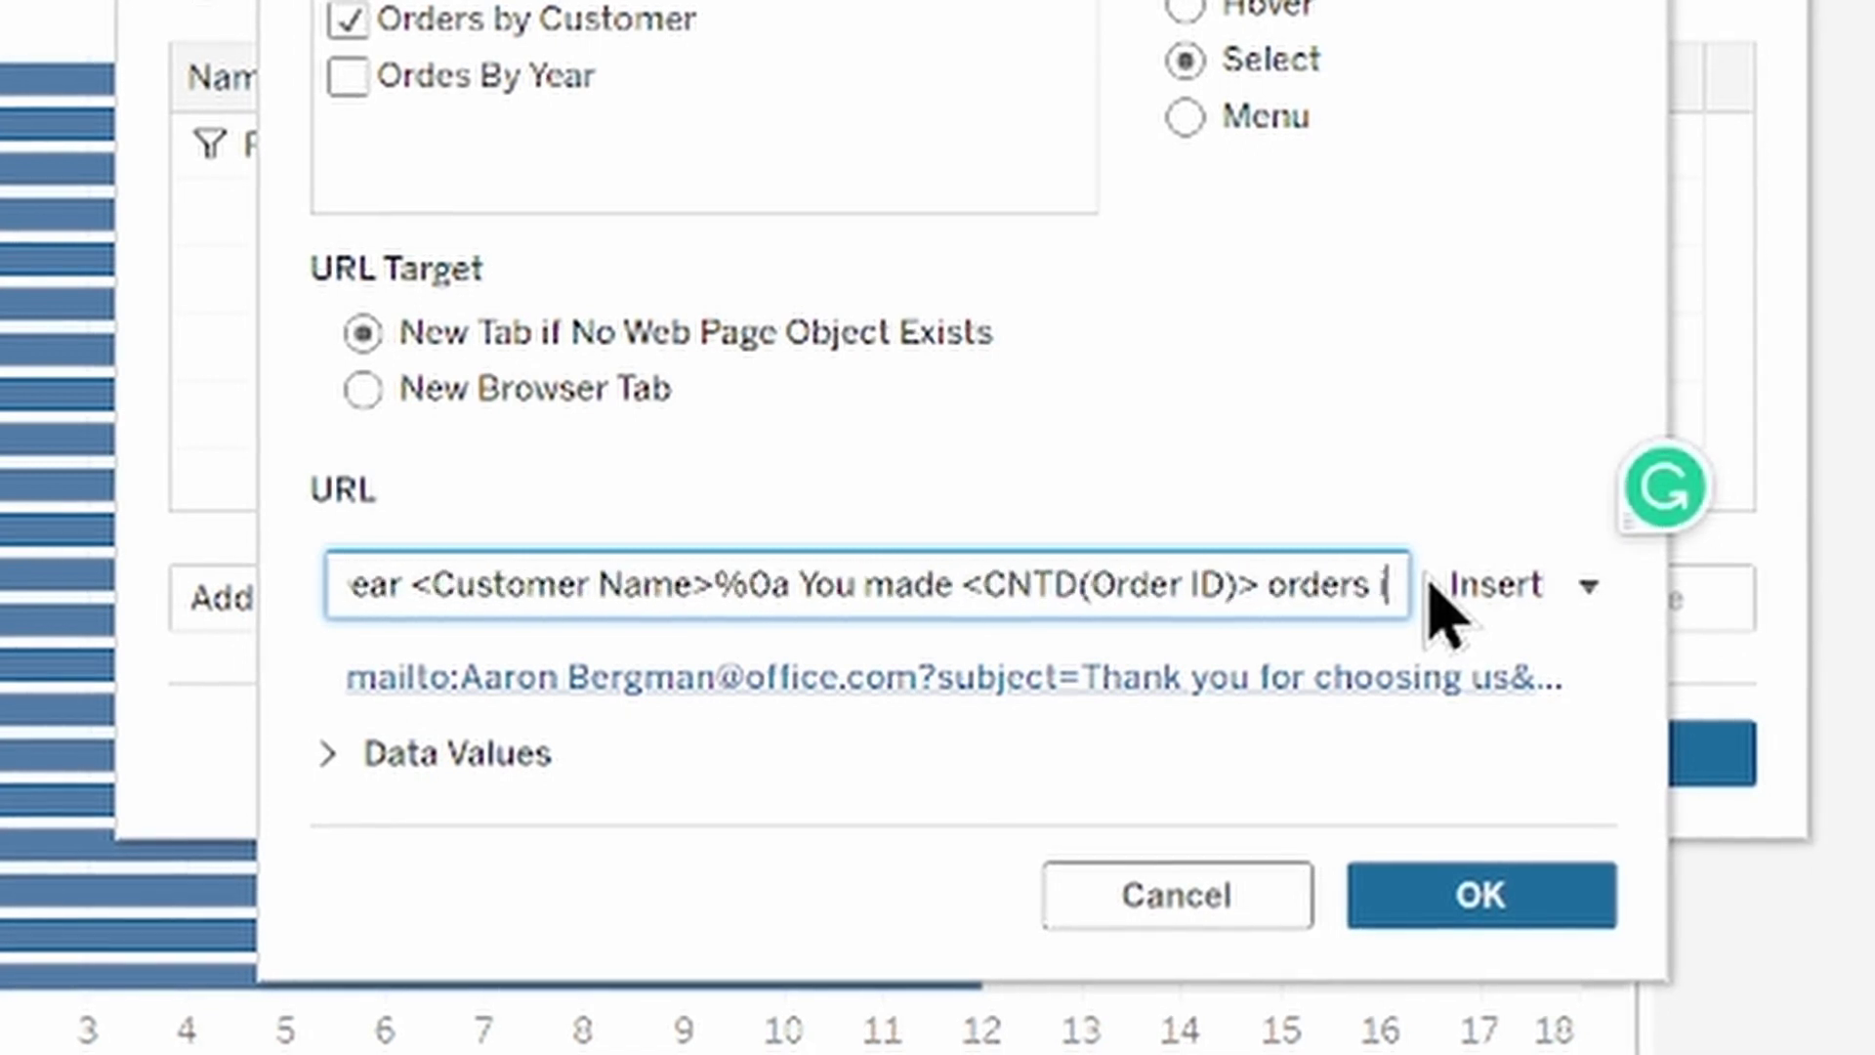
- Insert YEAR(Order Date), then add '%0a Thank you for shopping with Superstore!' to the URL body
click(1511, 588)
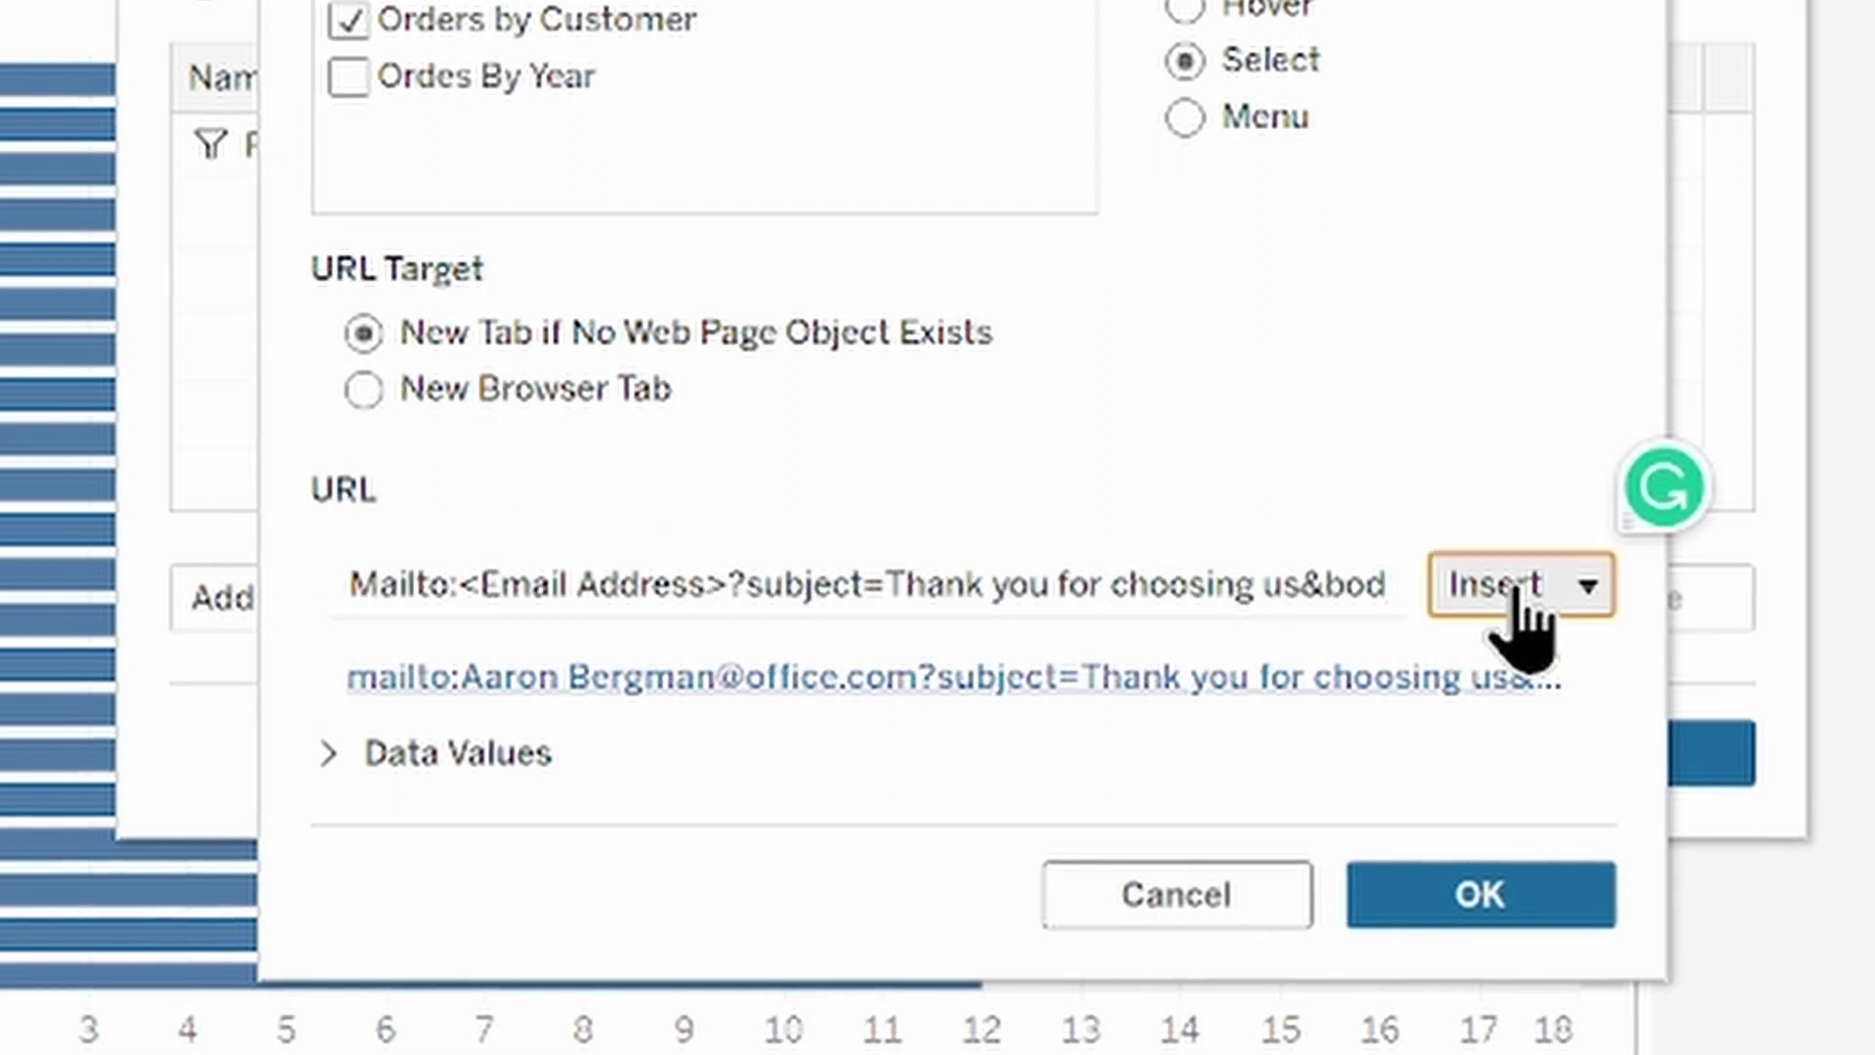
click(1386, 252)
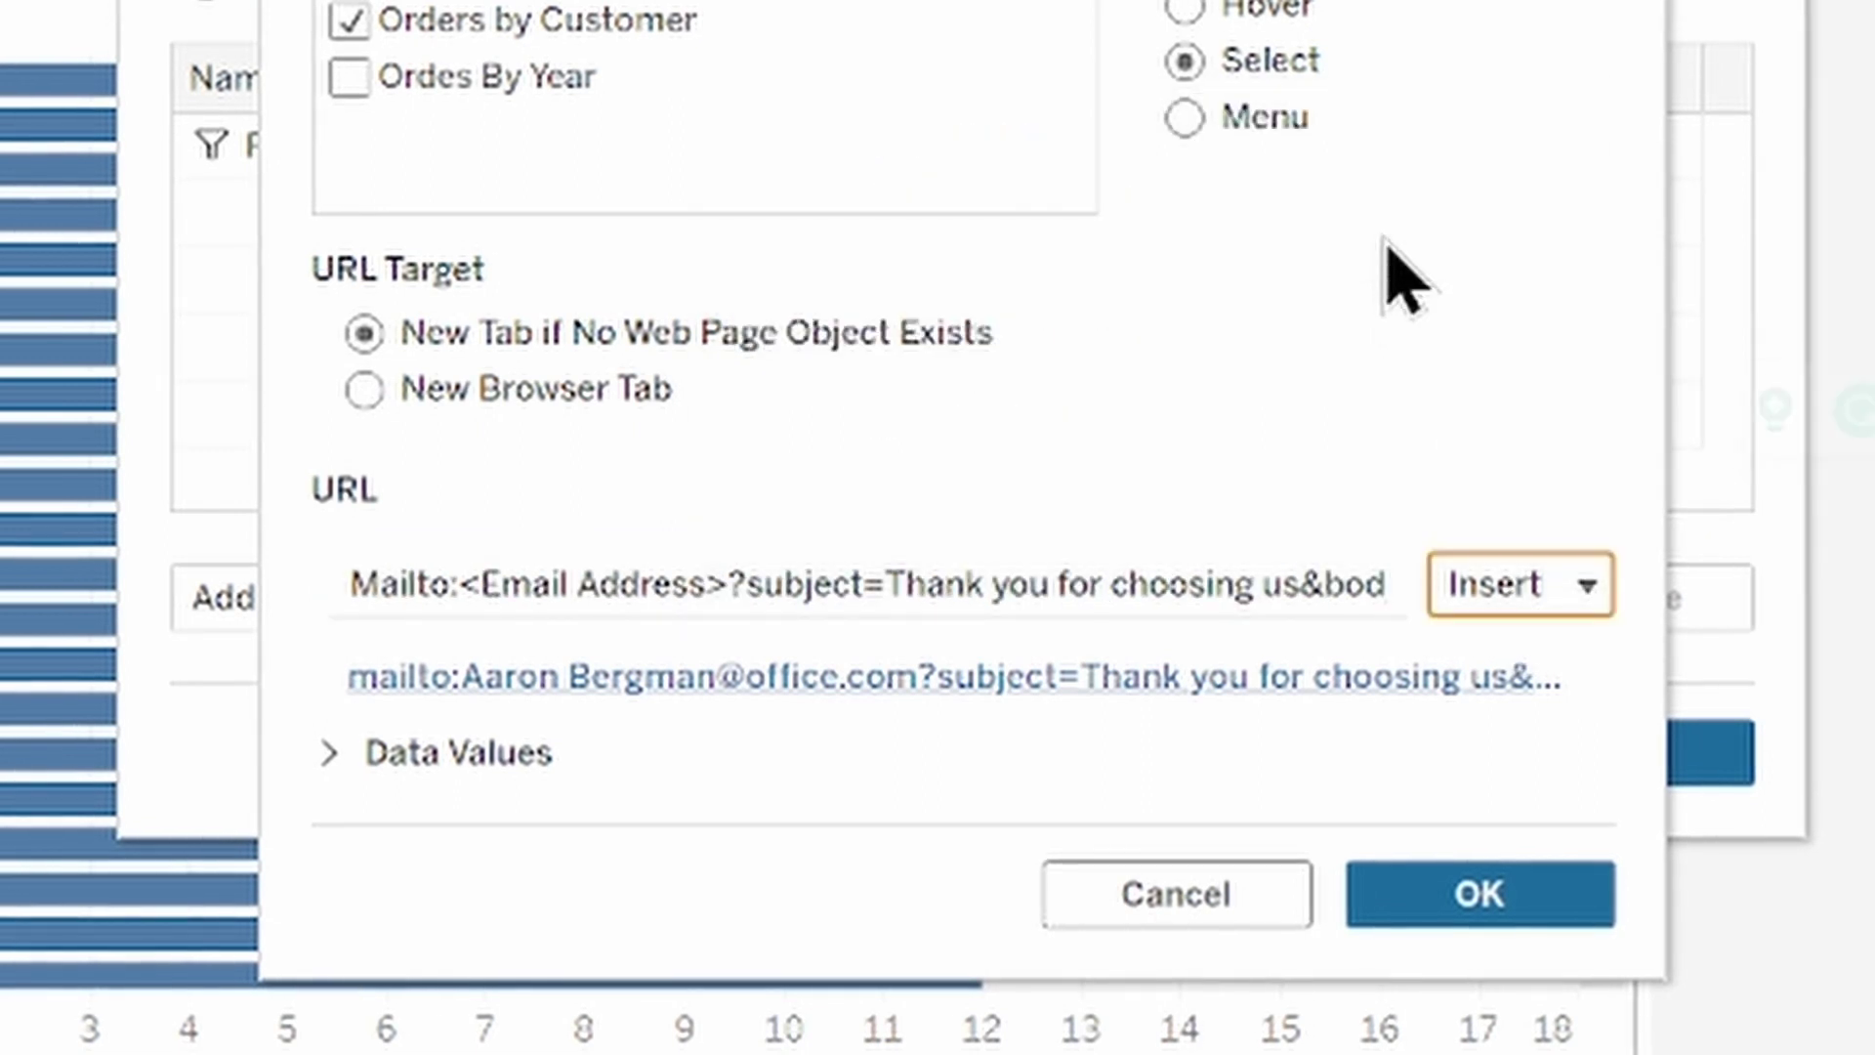
click(1348, 562)
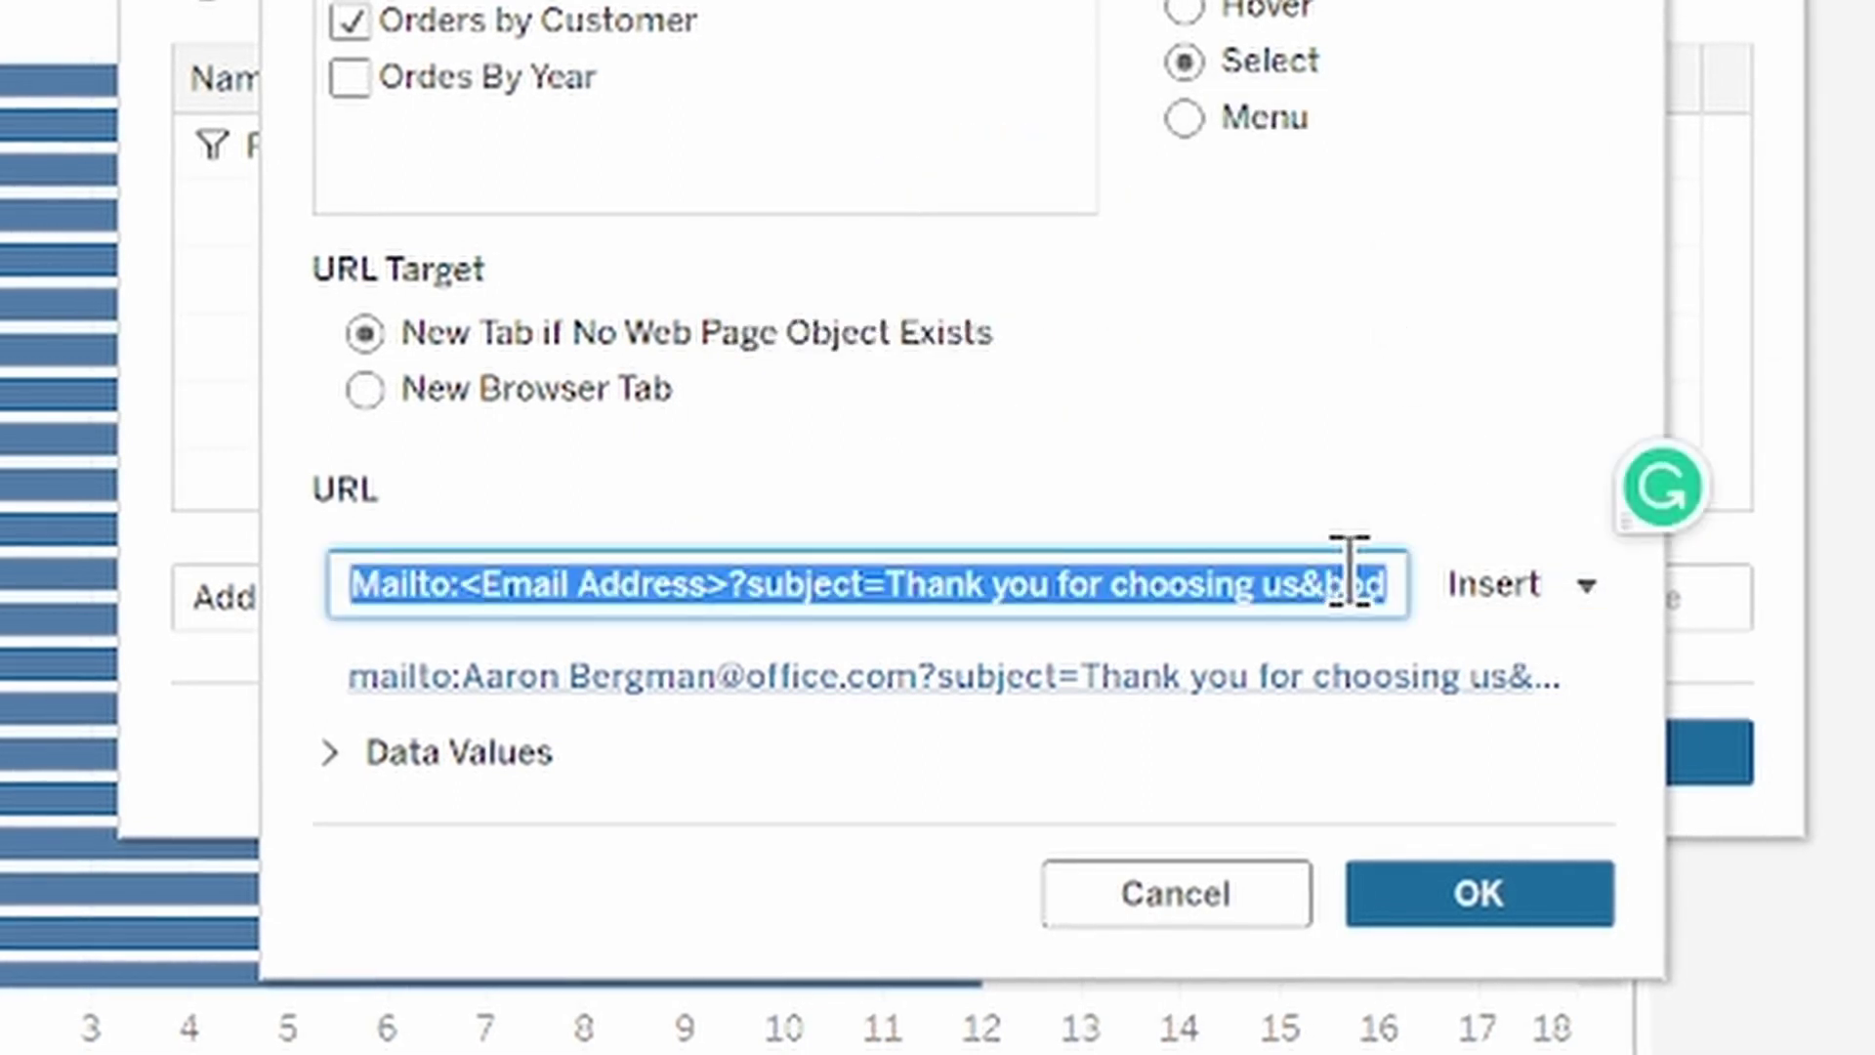
key(End)
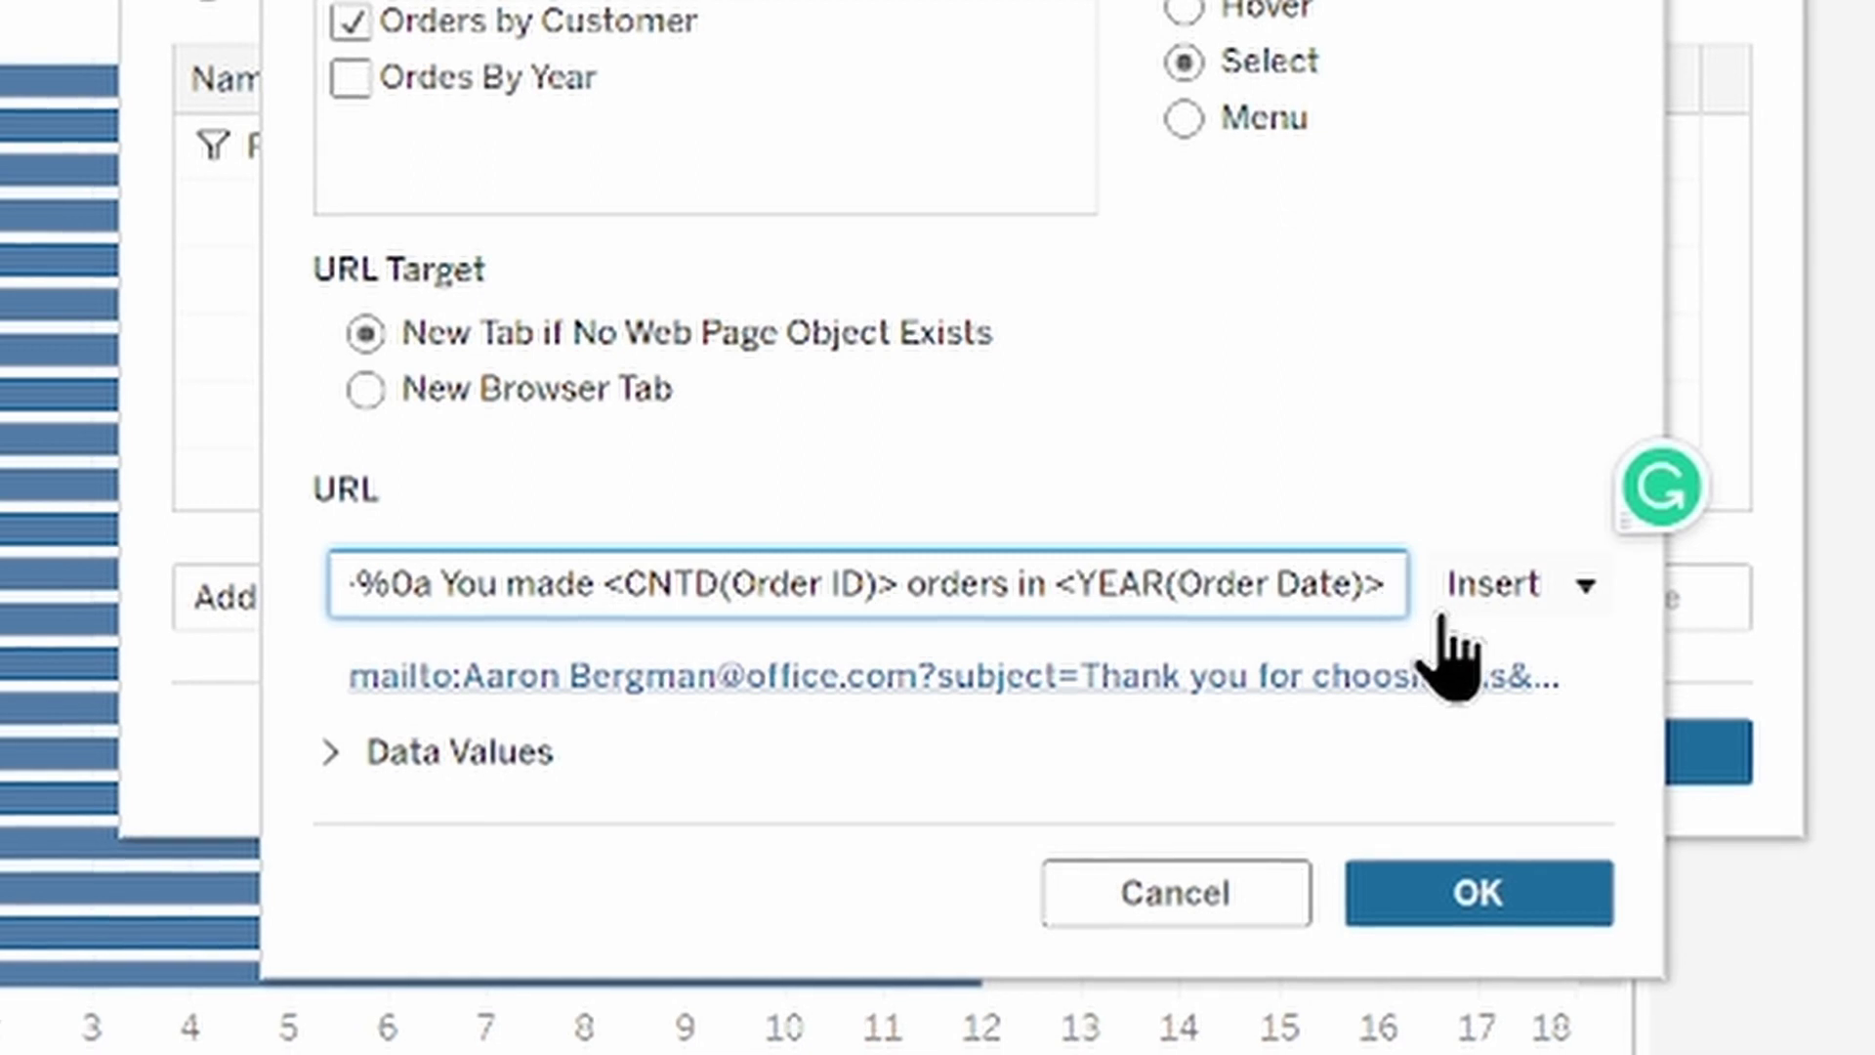
text(%)
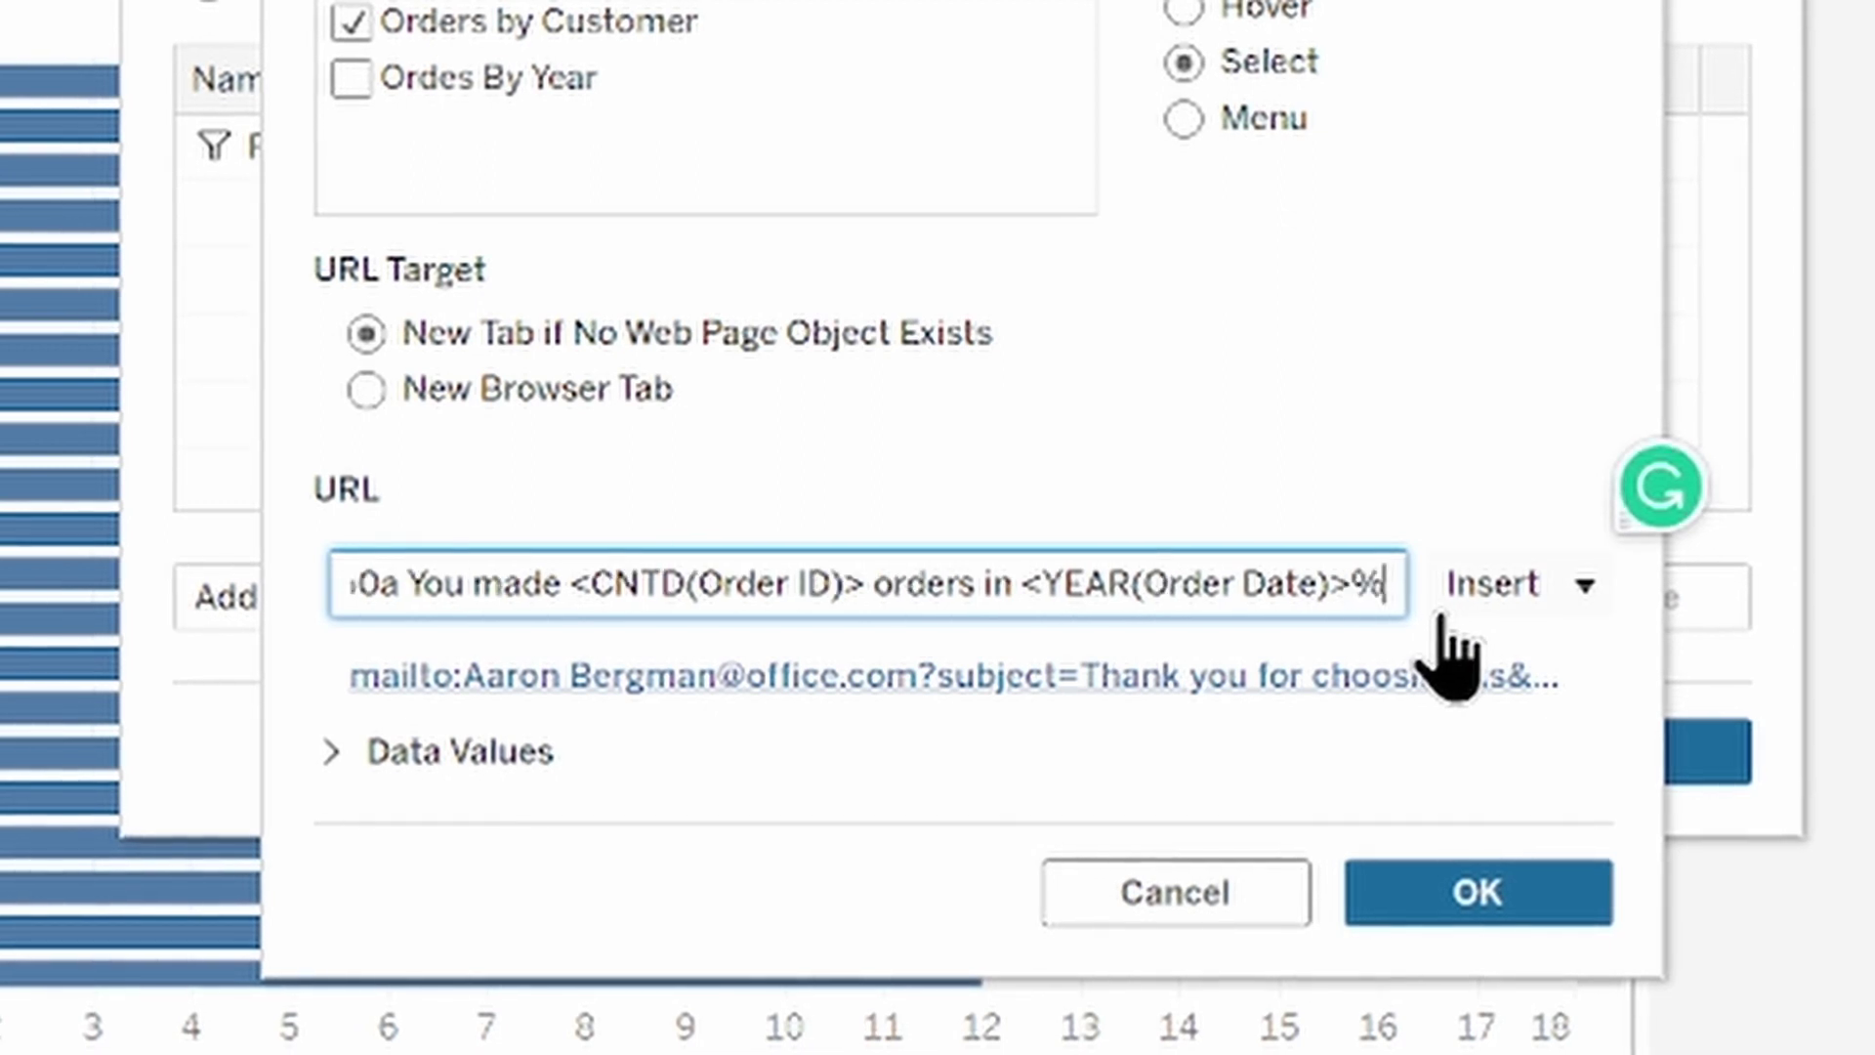
text(0)
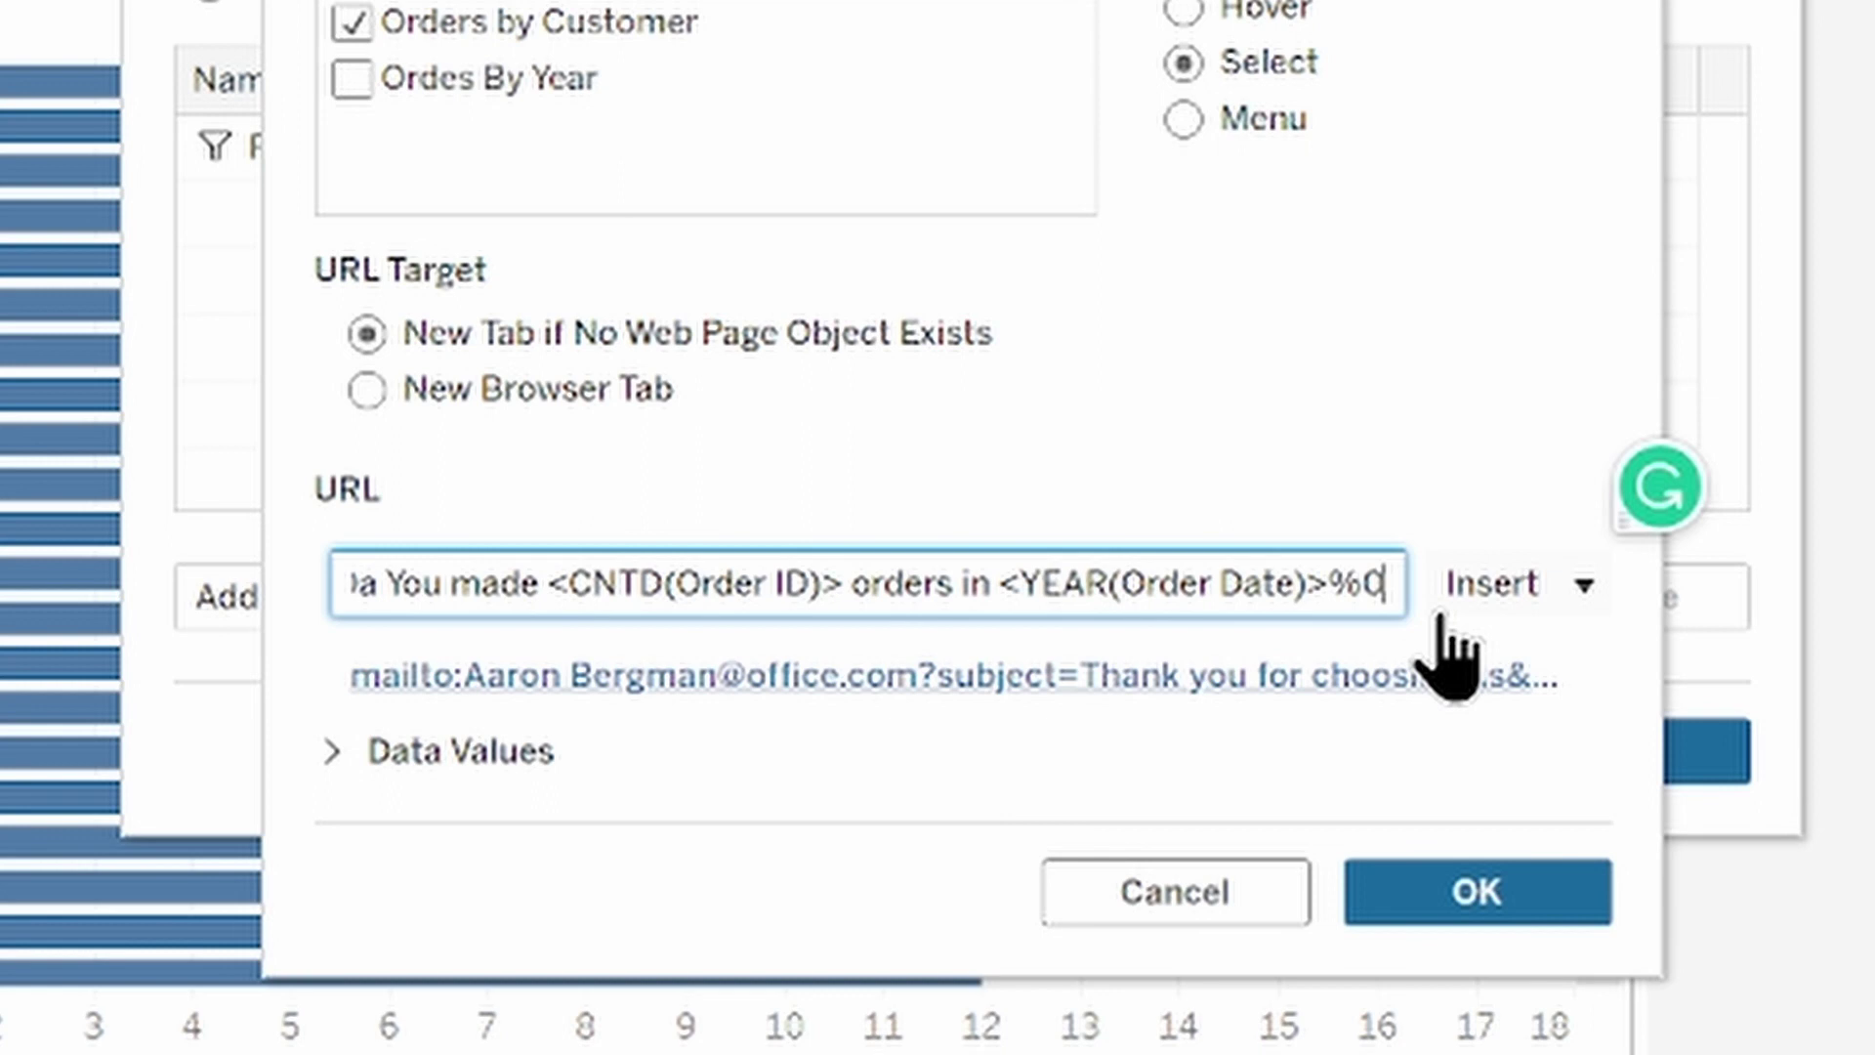
text(a)
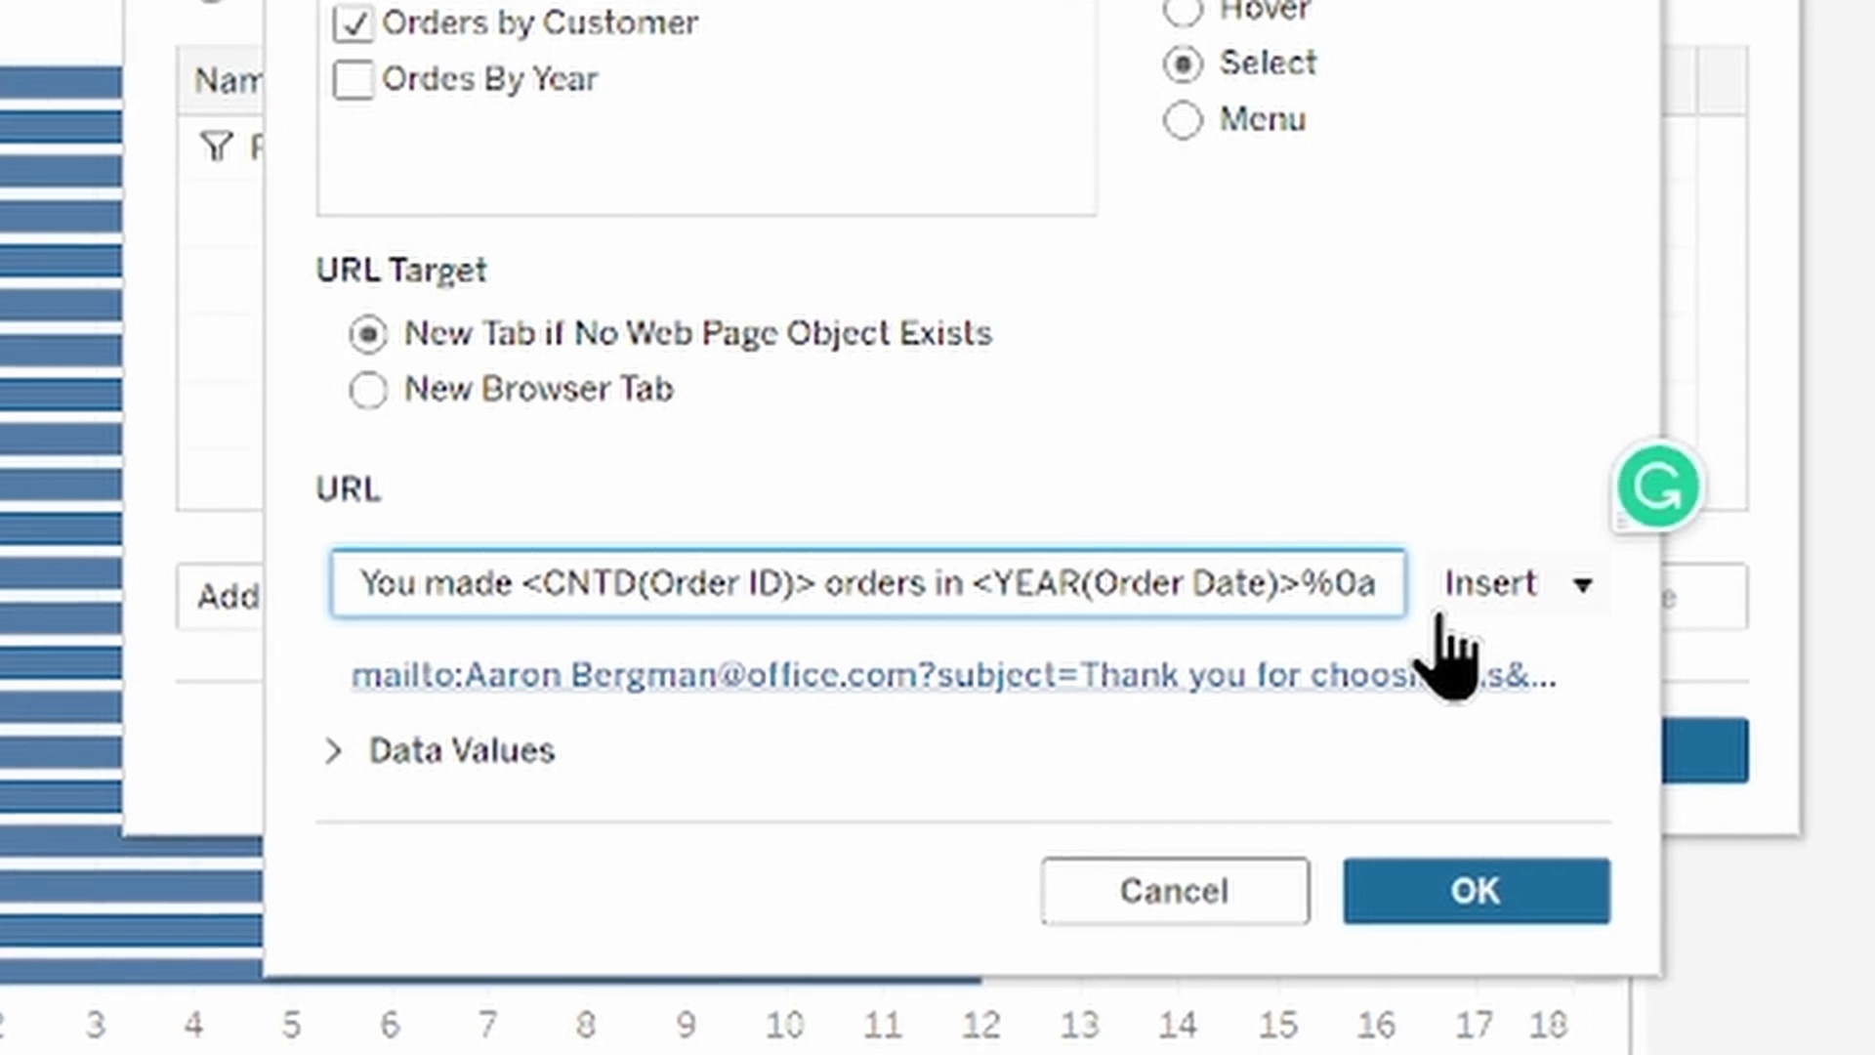
text( Thank y)
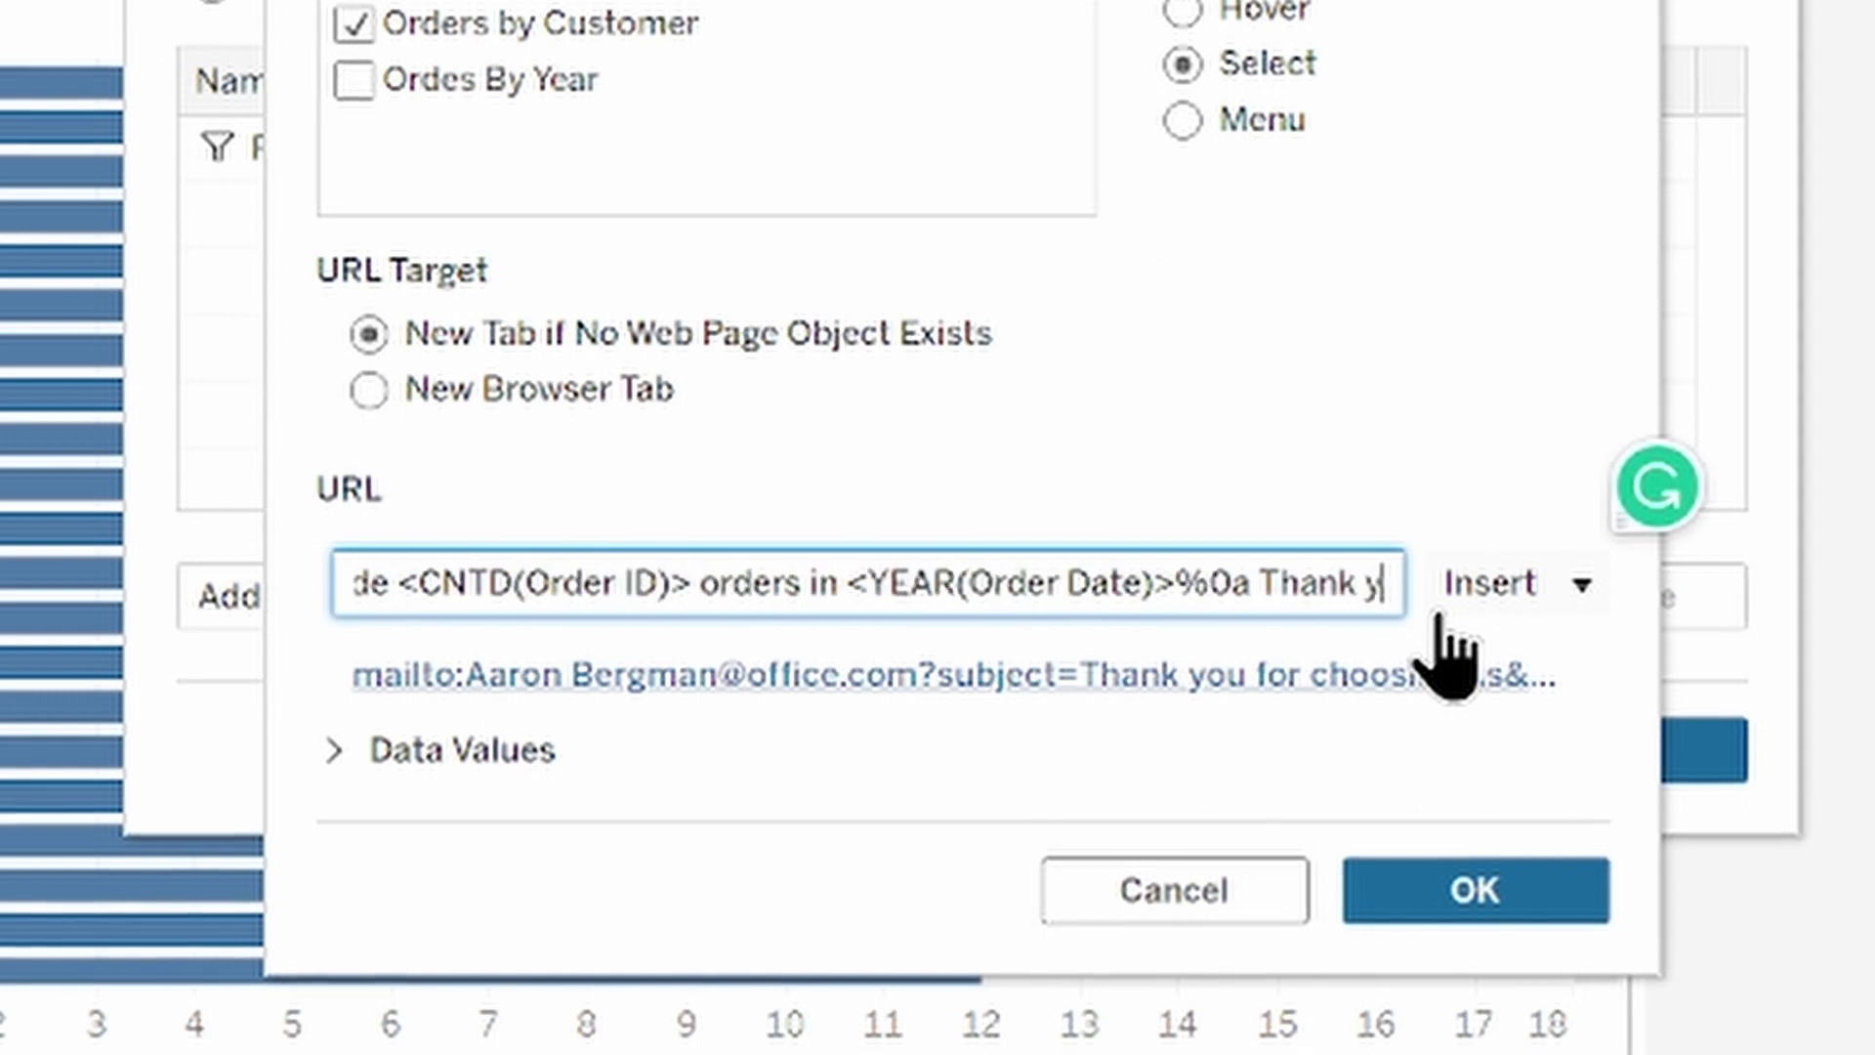
text(ou for s)
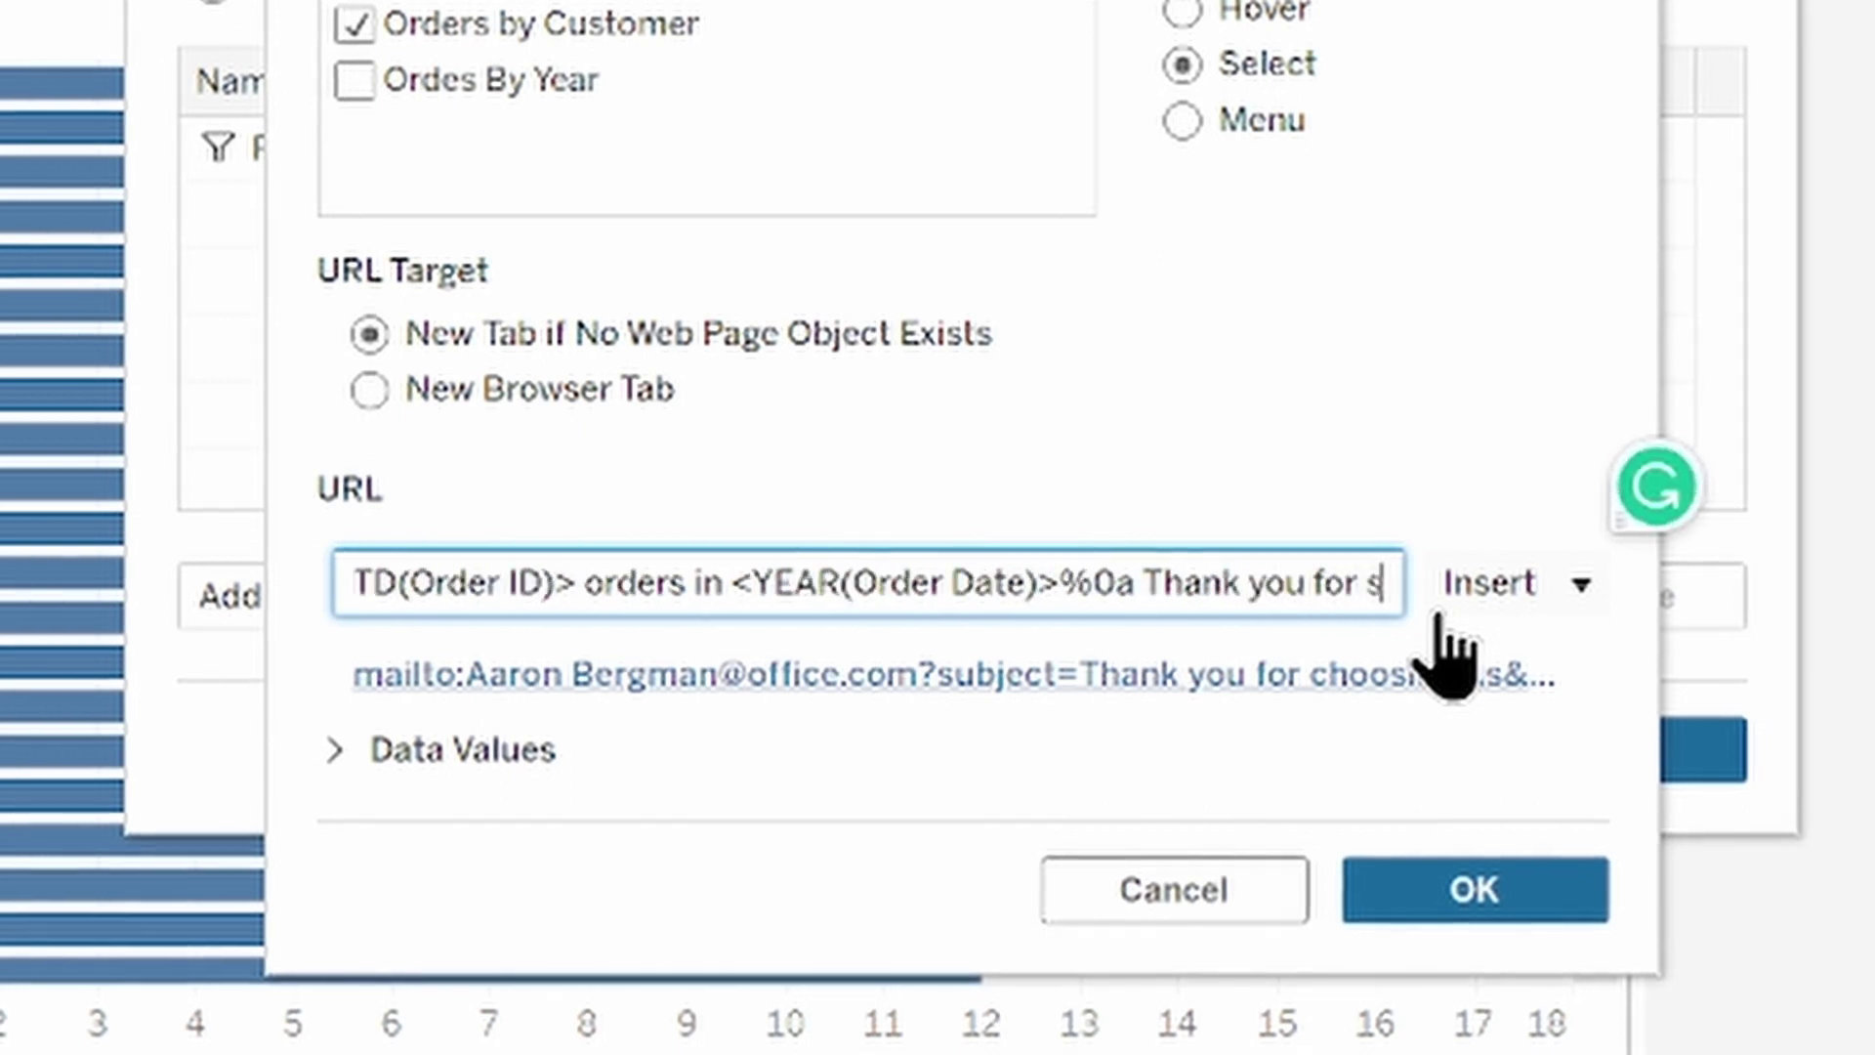
text(hopping )
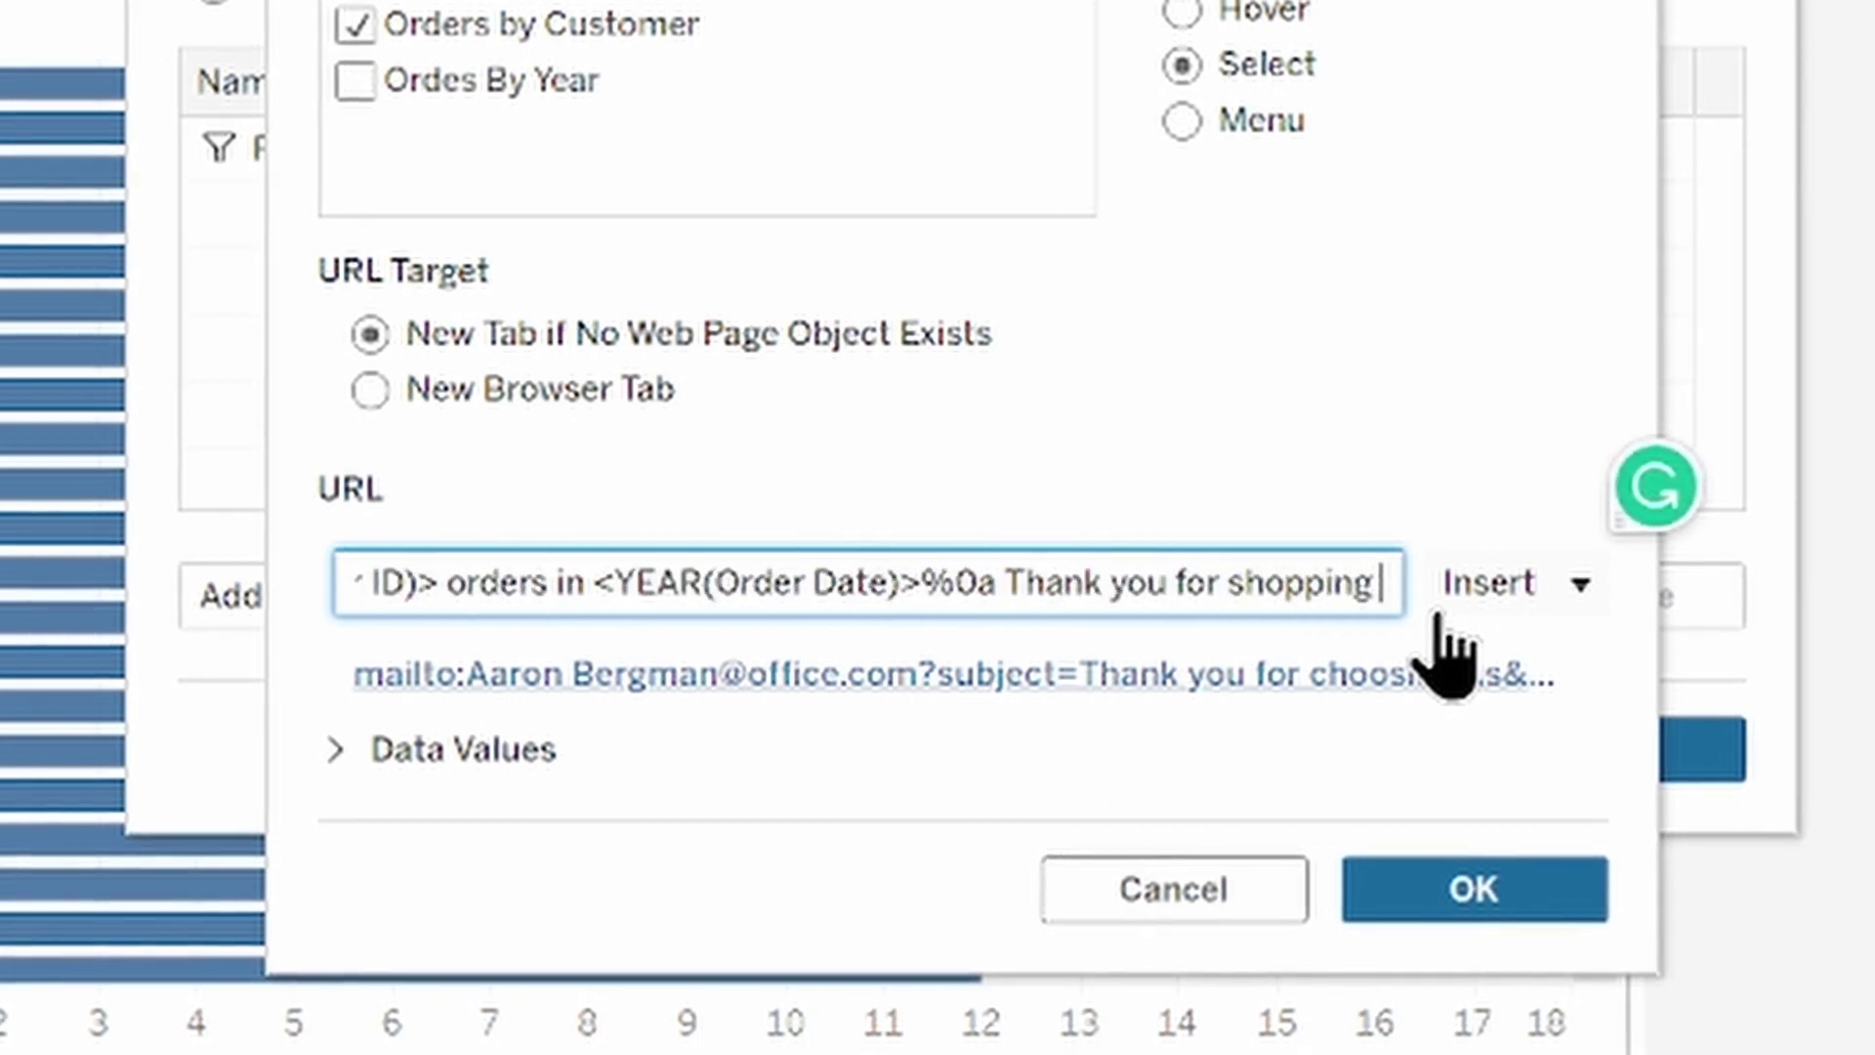
text(w/th Super)
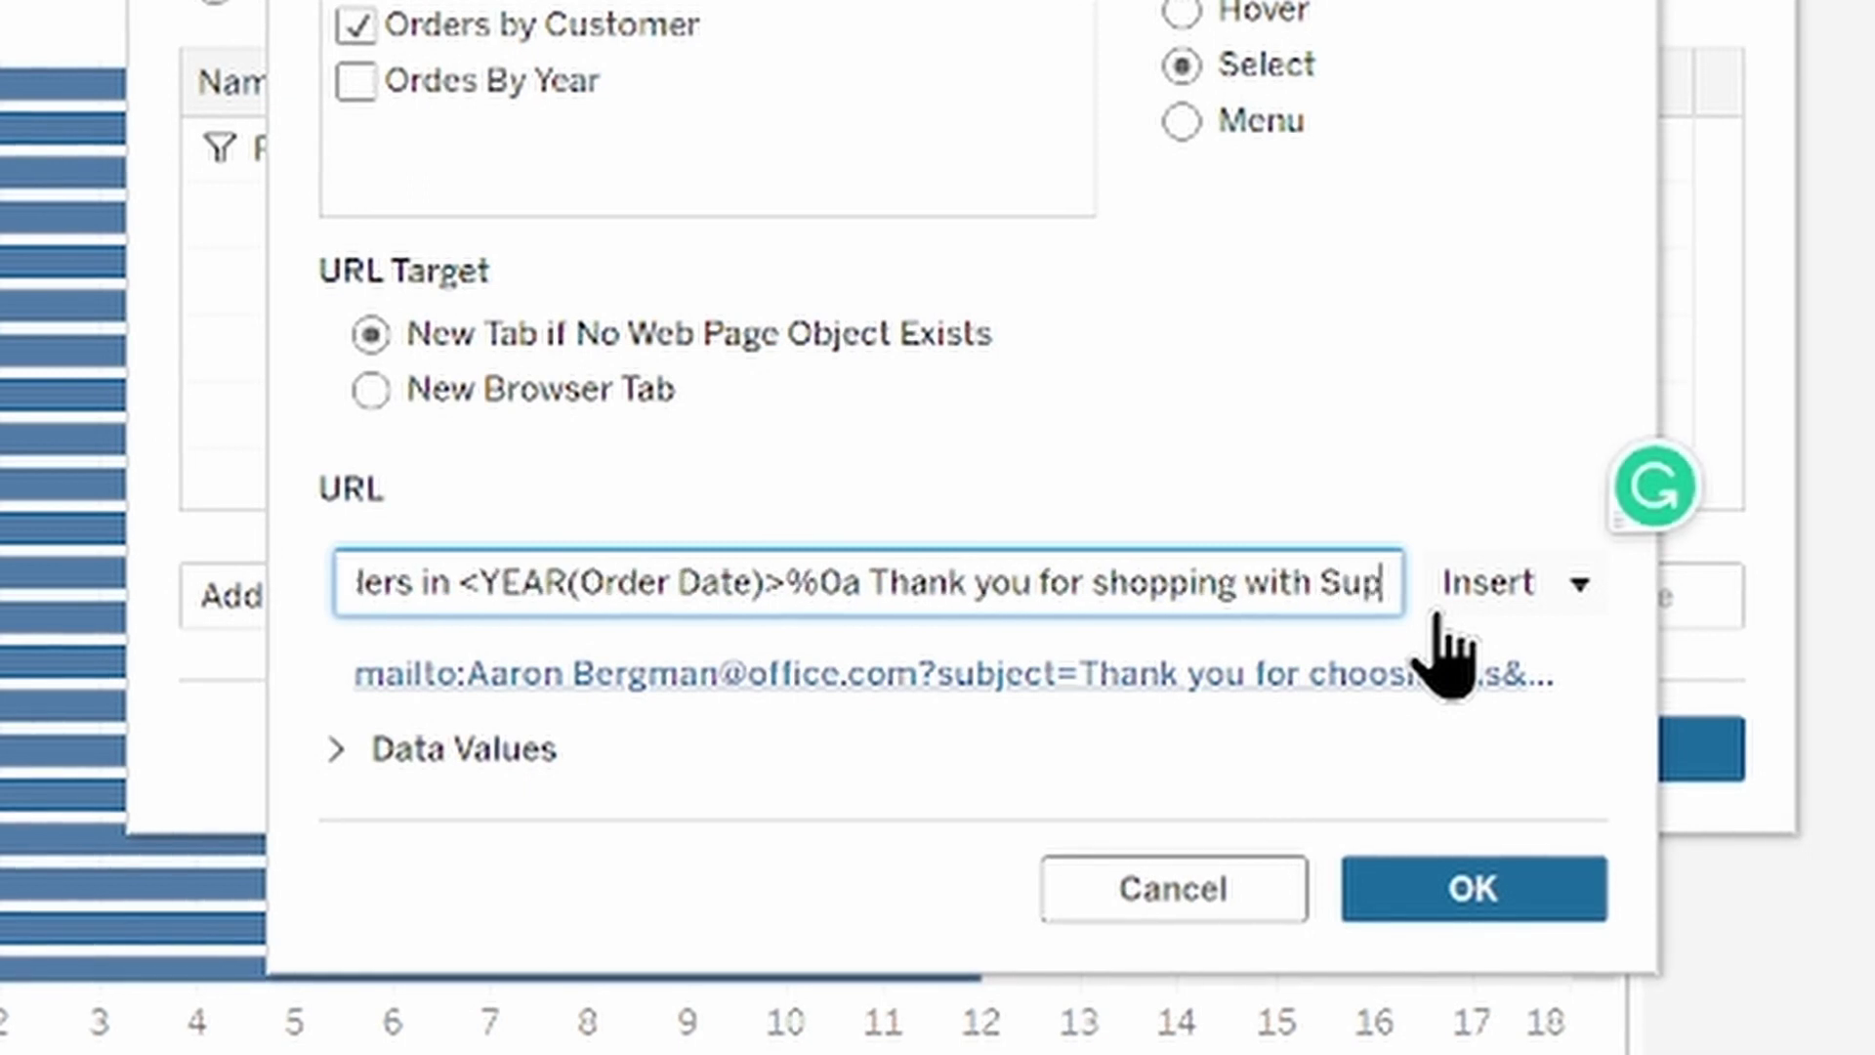
text(store!)
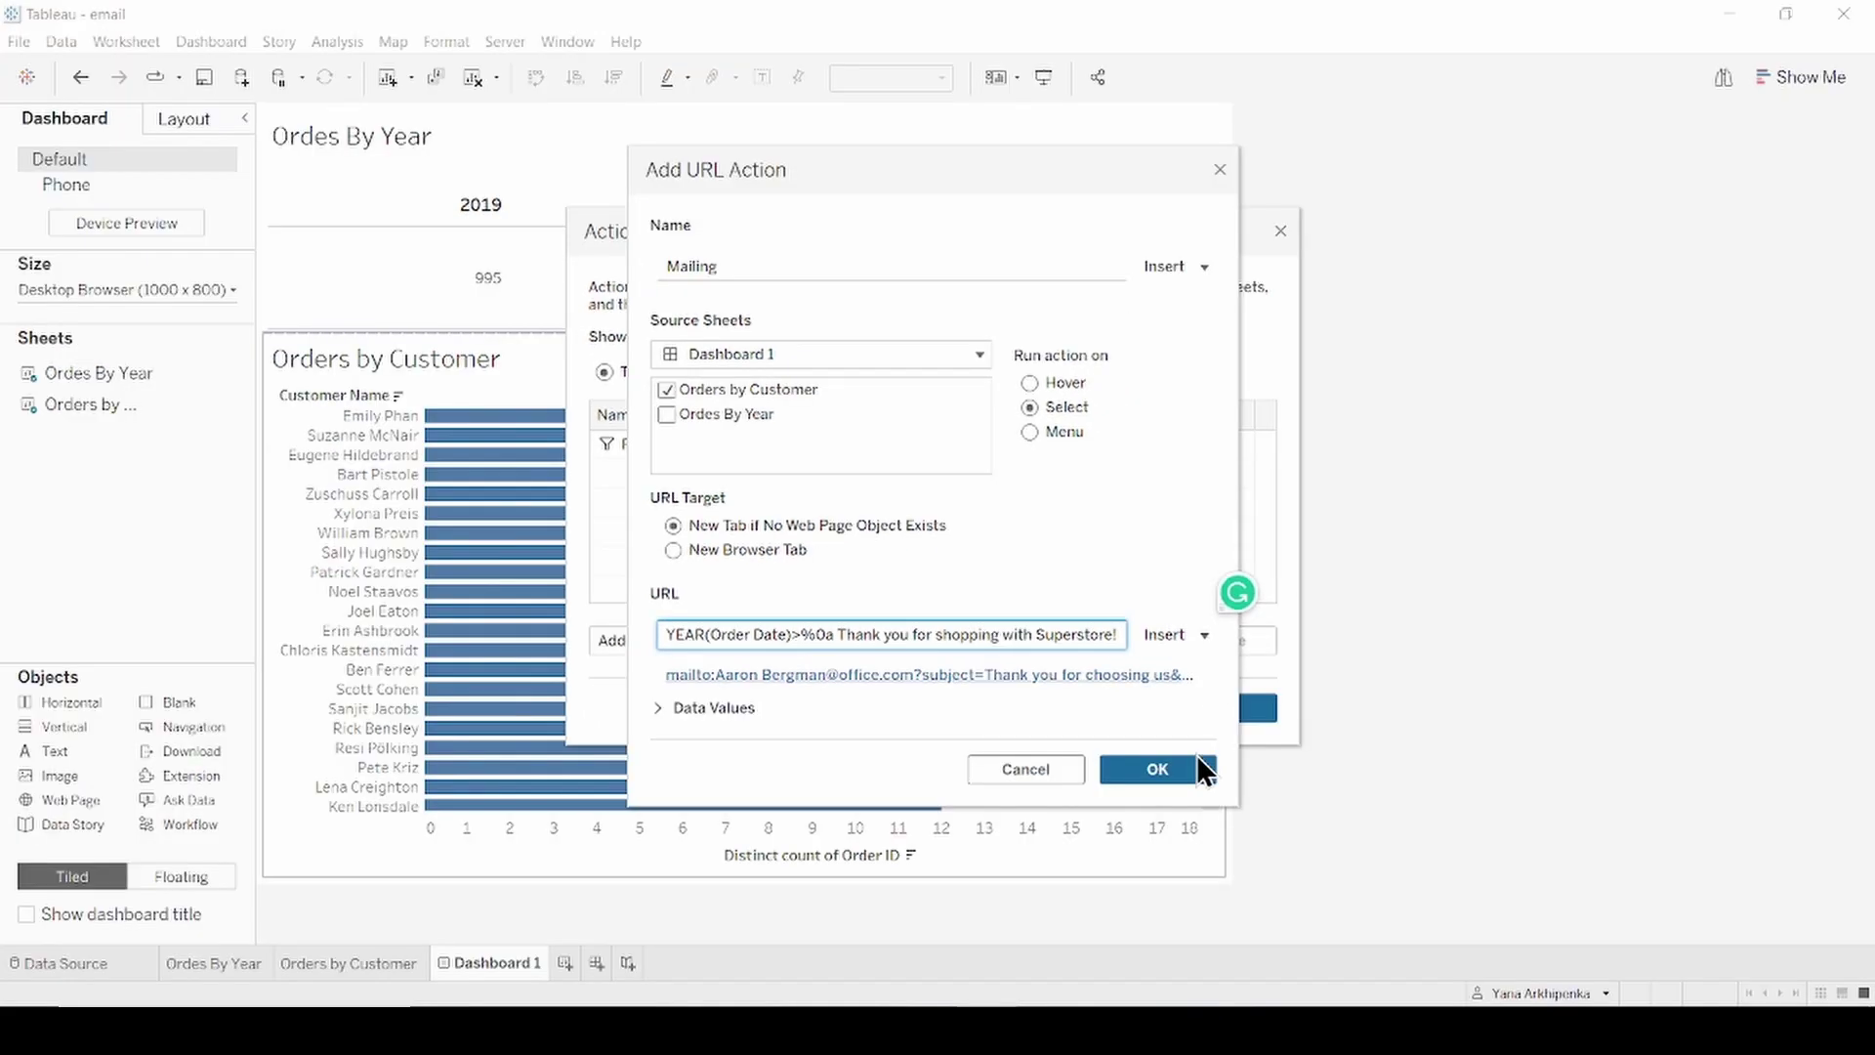
- Save the Mailing action, filter Orders By Year to 2021, and pick a customer to test the email
click(1200, 768)
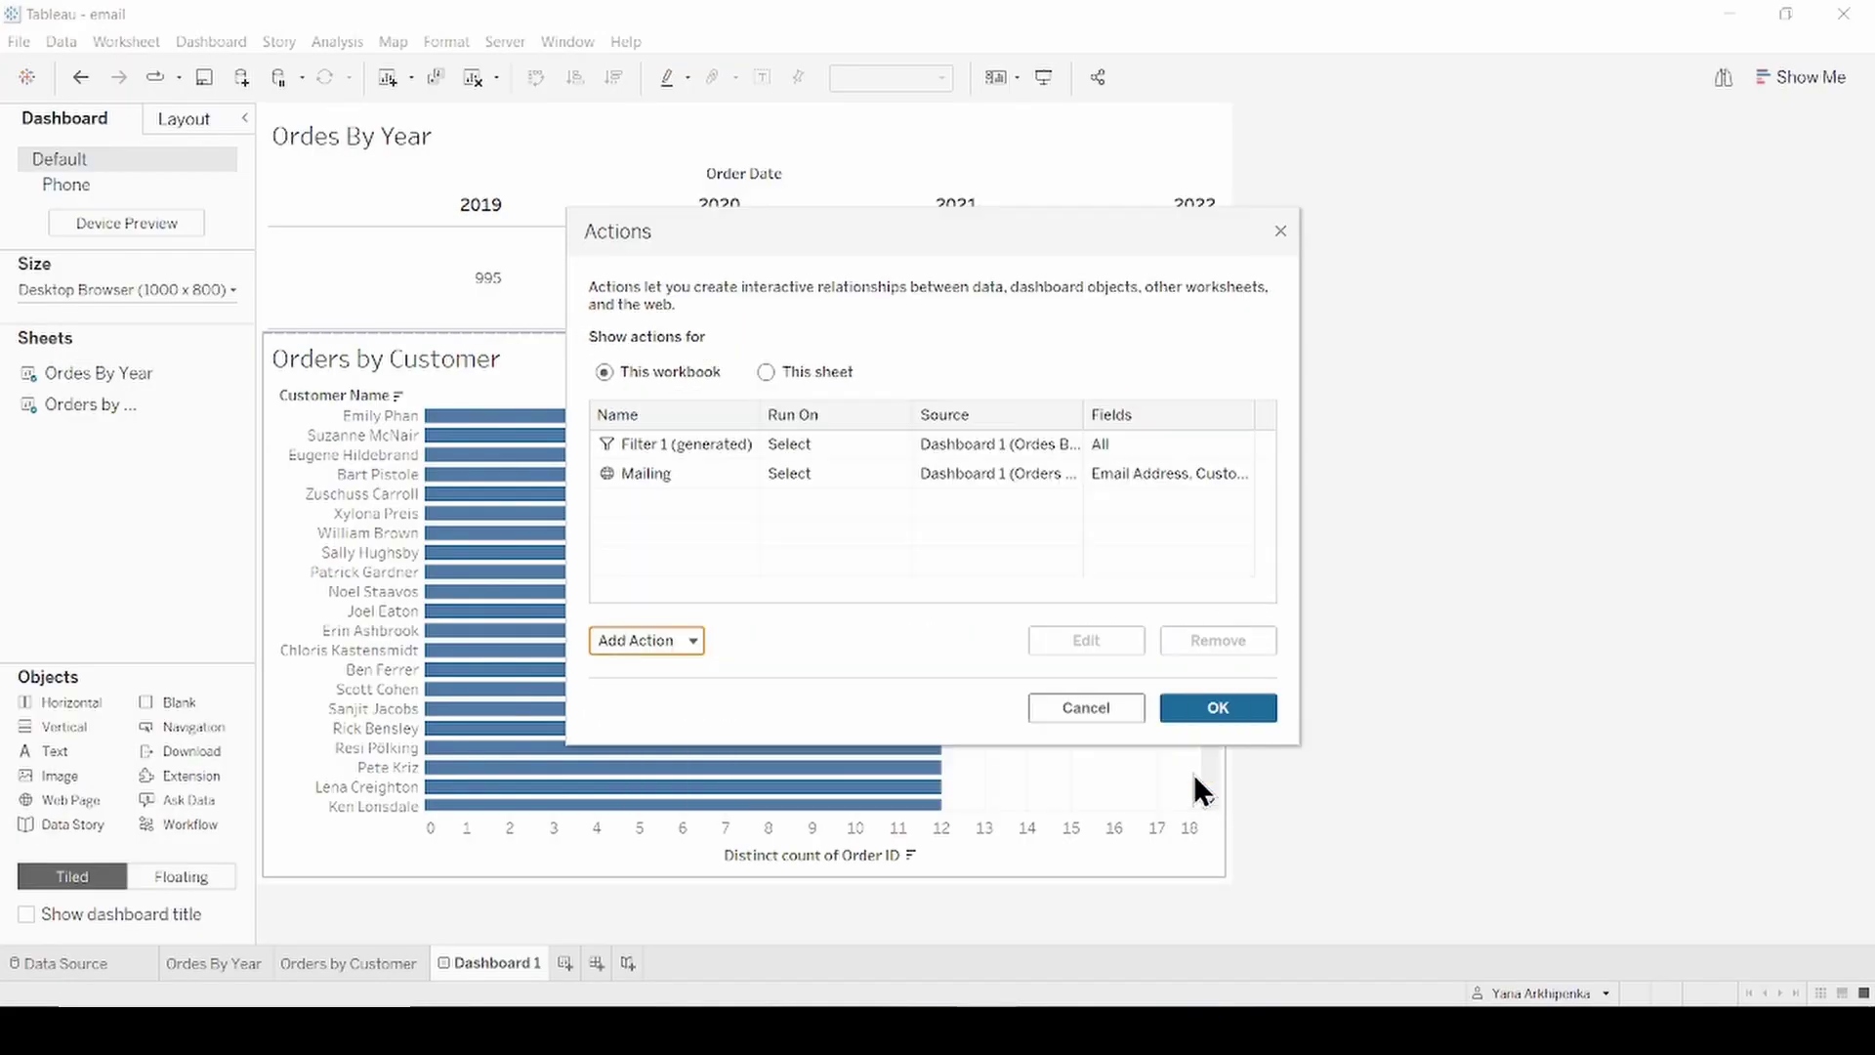
click(1219, 716)
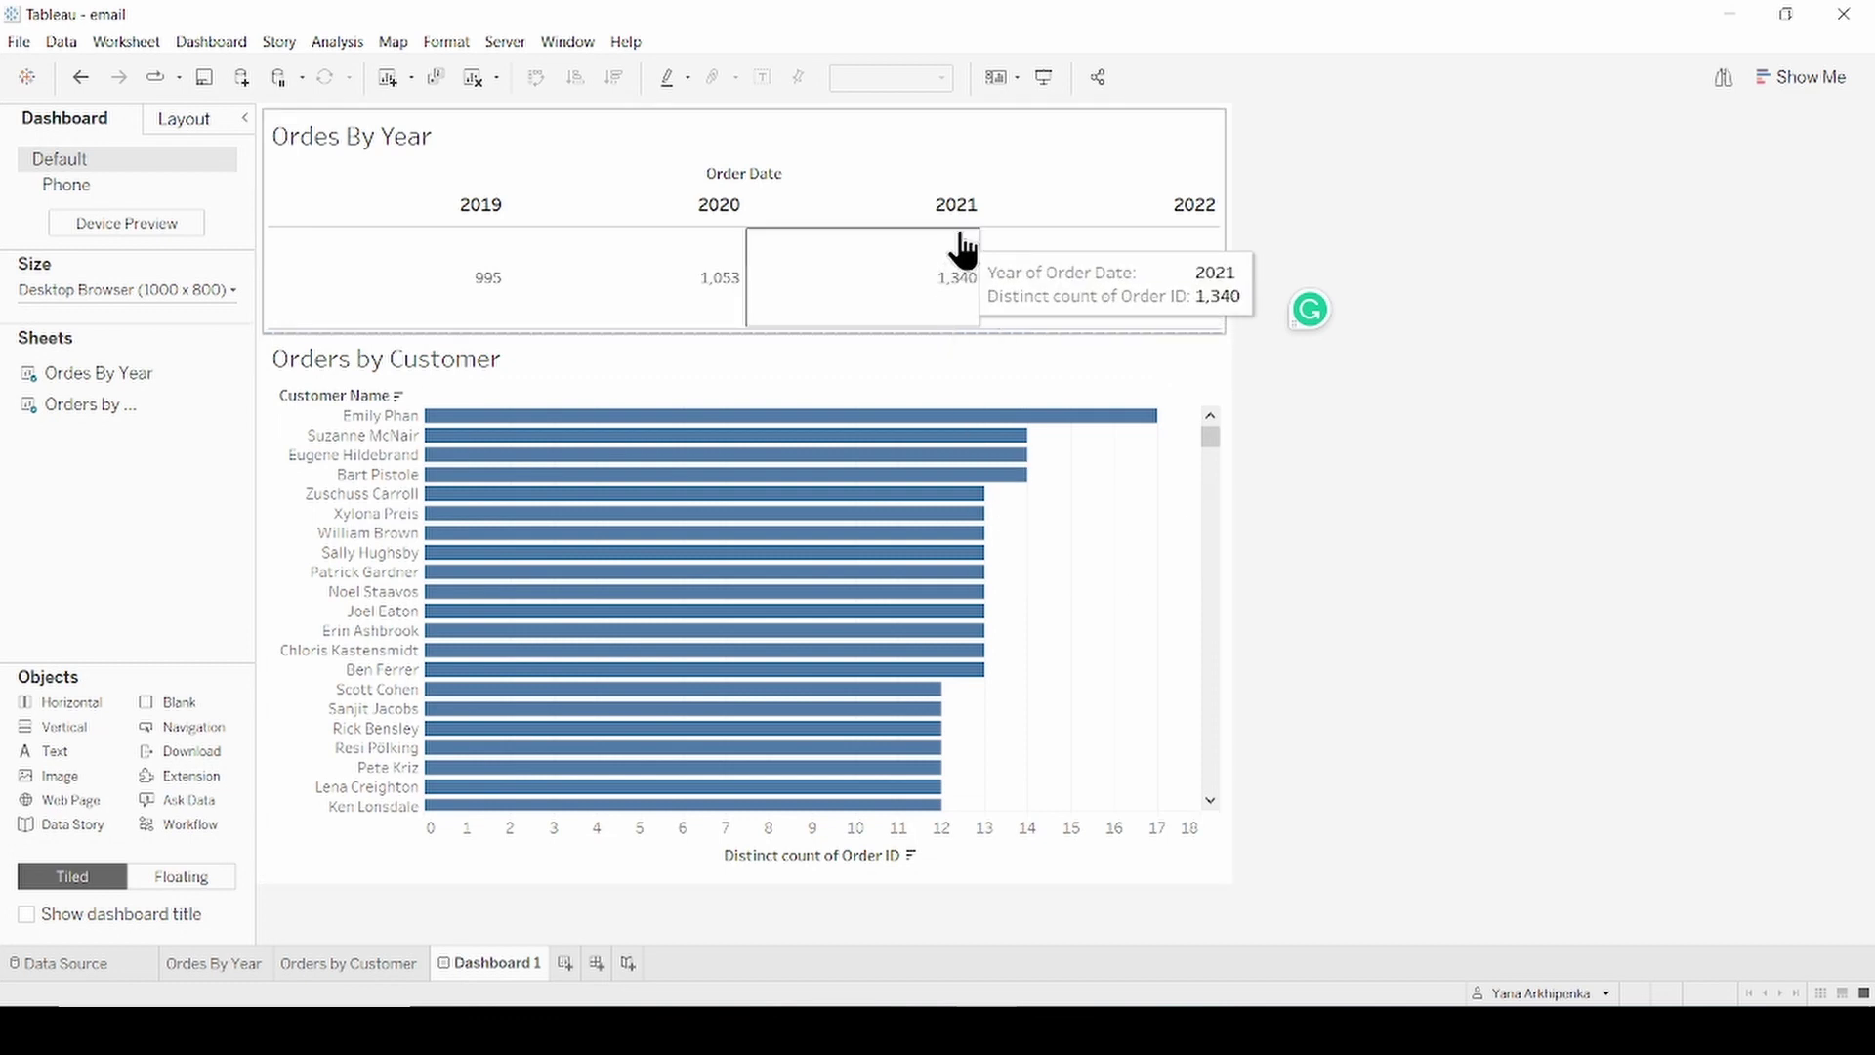
click(967, 203)
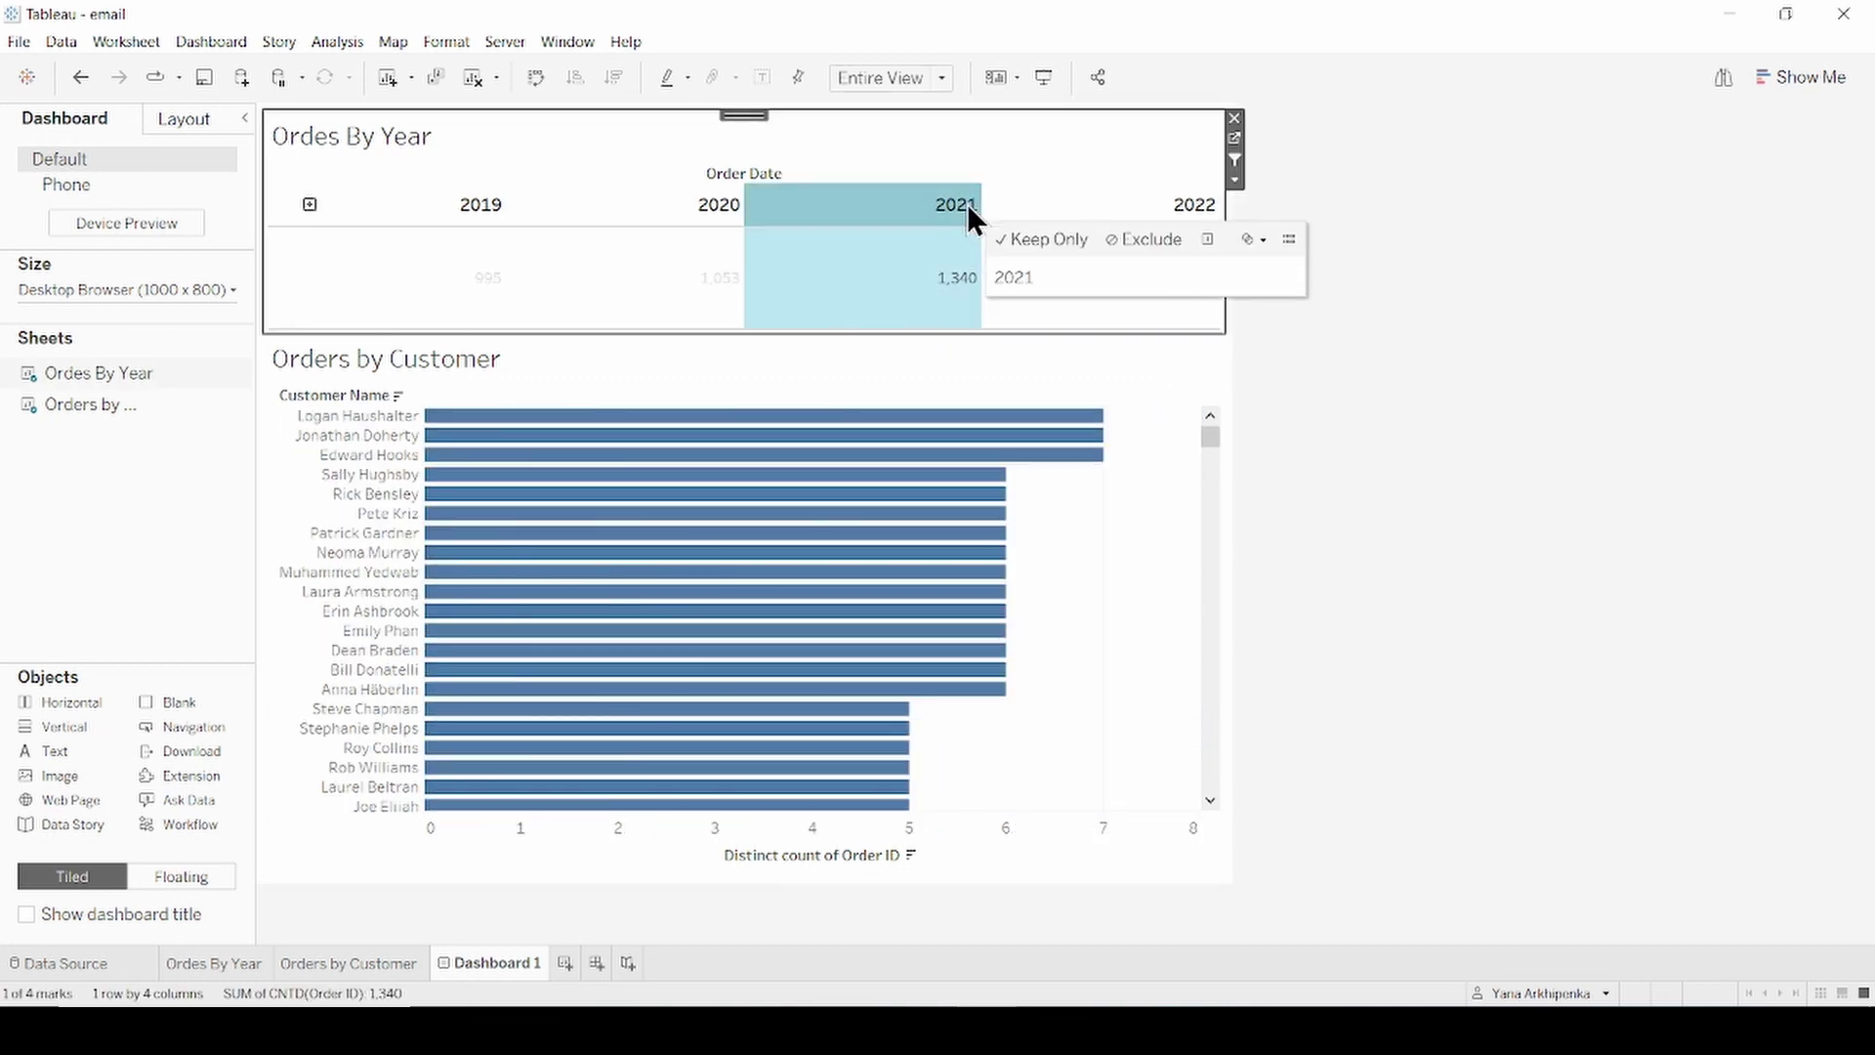
click(379, 496)
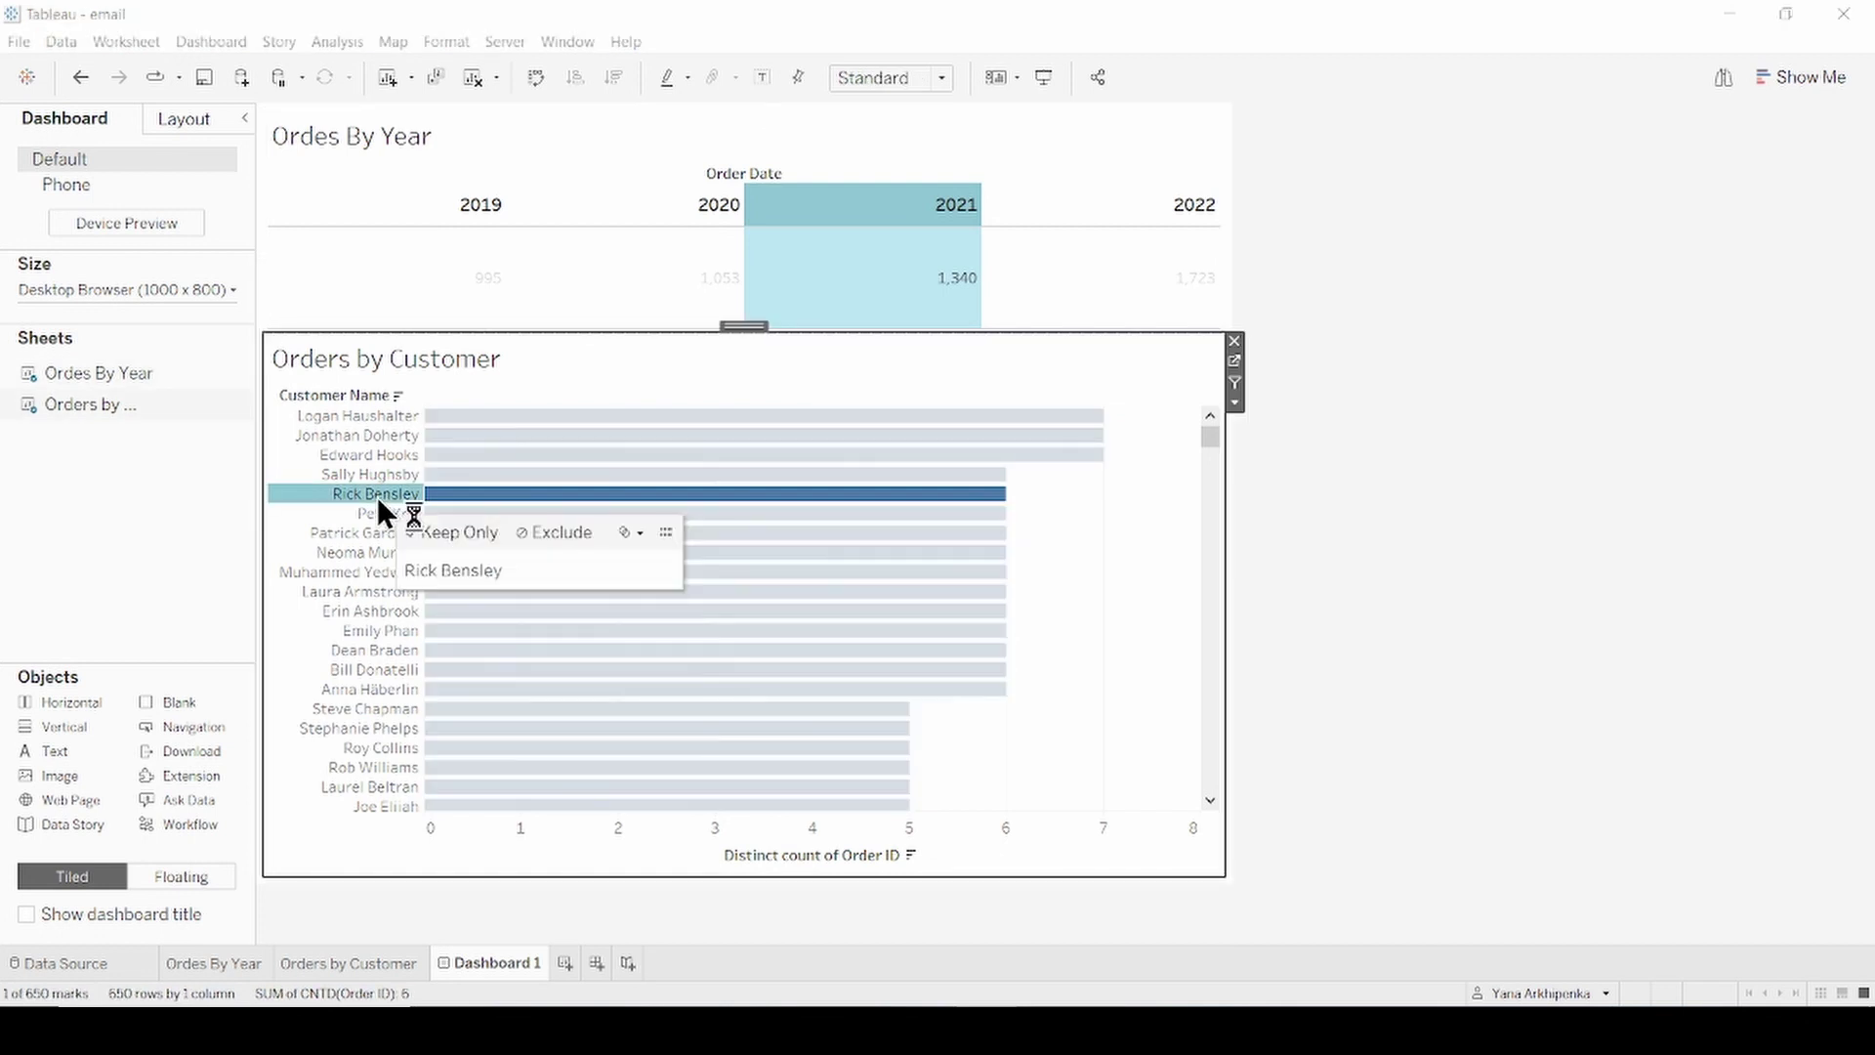